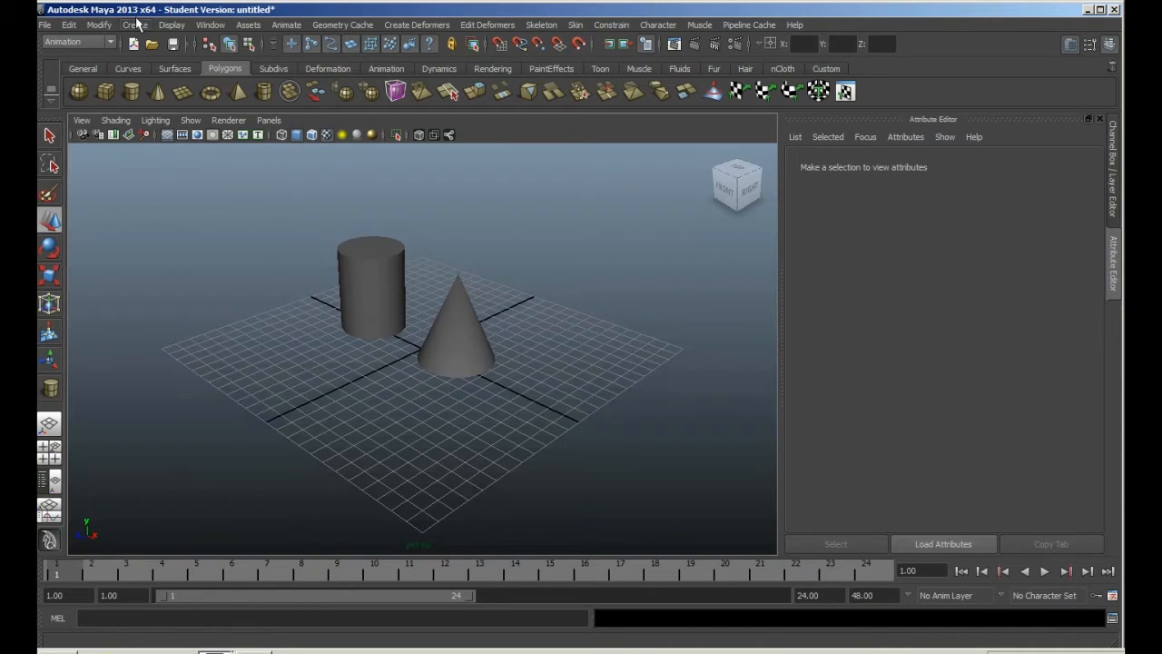
Step: Create an ambient light in the scene and move it along the Z axis to about 8.15 cm
click(137, 25)
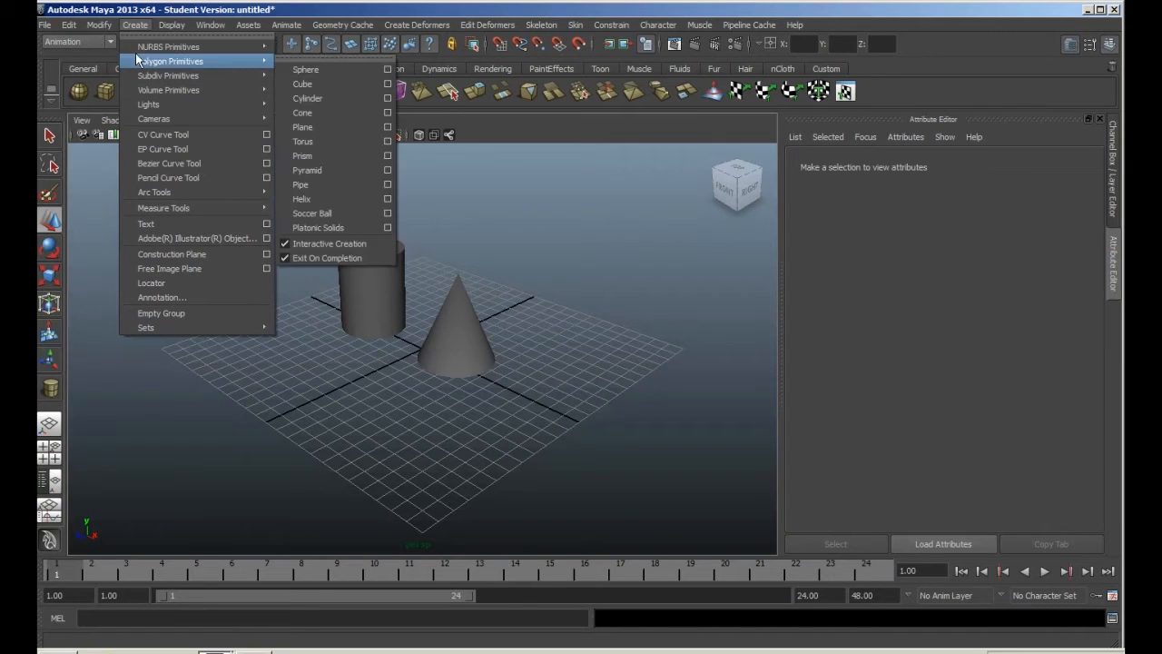
mouse_move(172, 106)
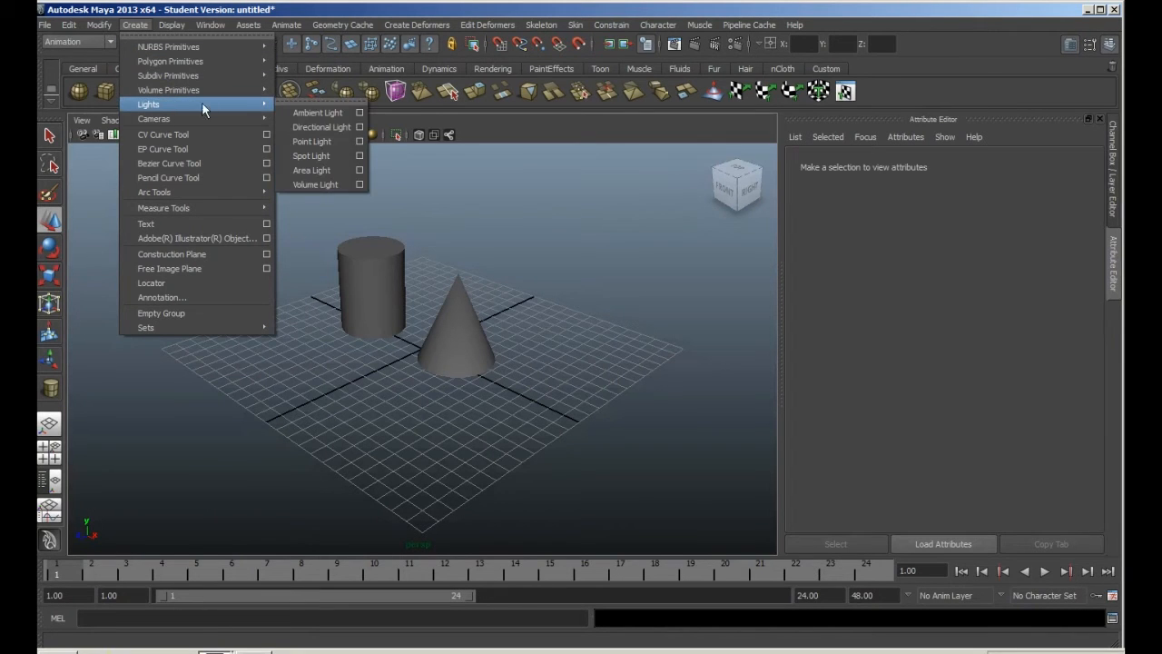
click(318, 114)
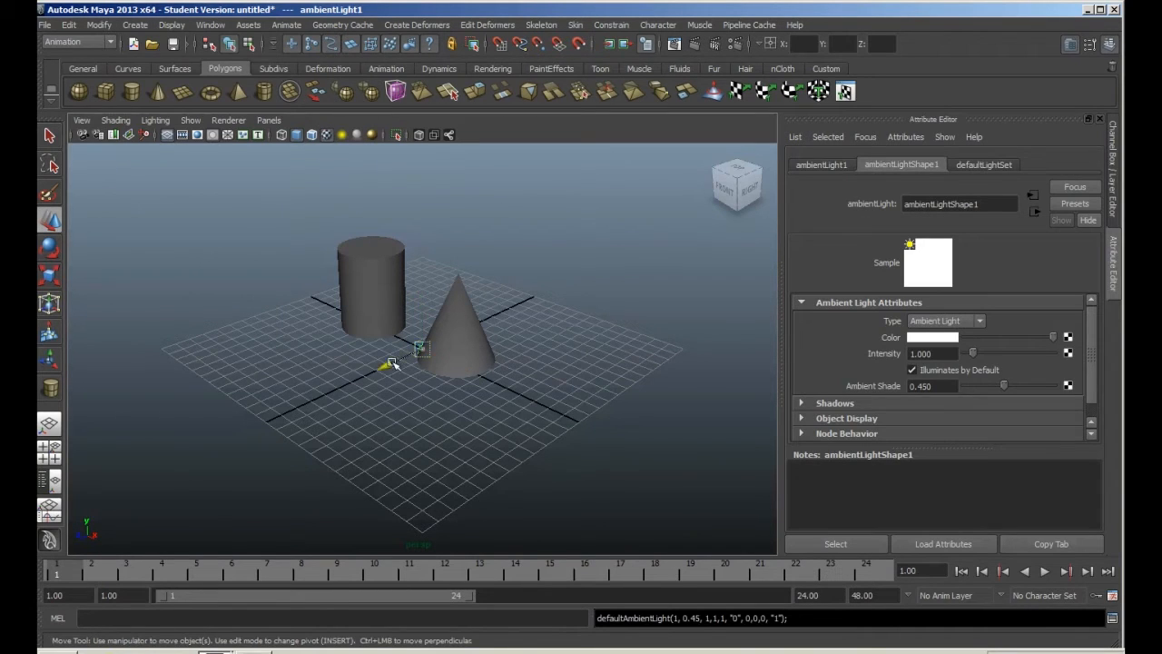
drag(392, 363, 279, 413)
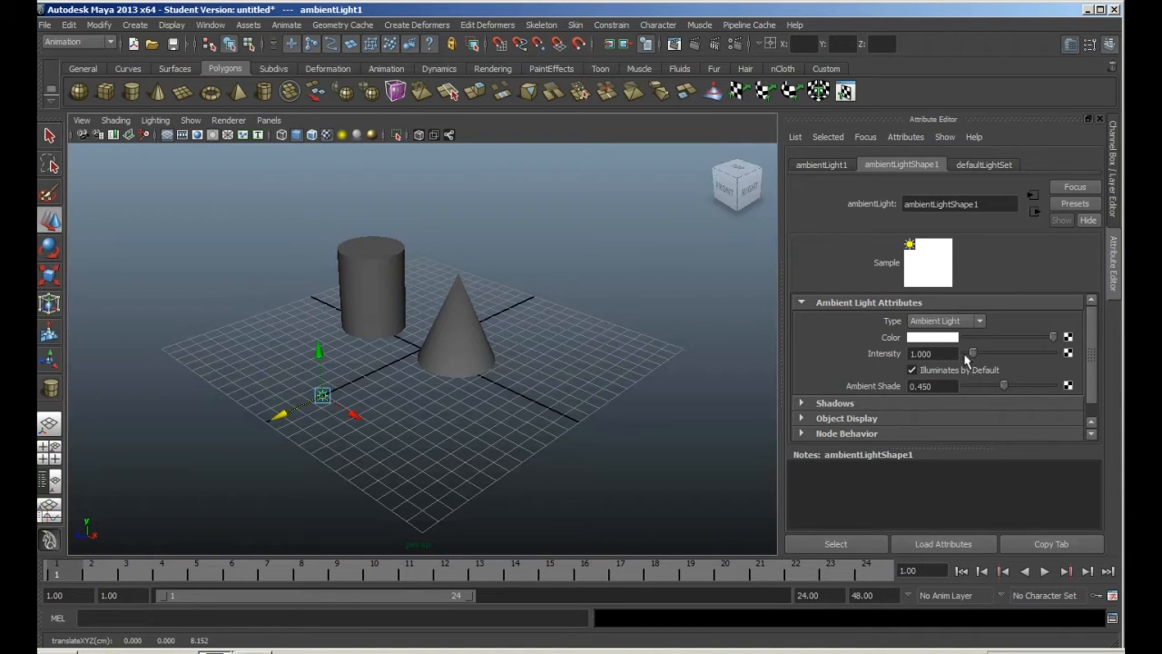
Step: Turn on scene lighting in the viewport and adjust the ambient light to about 5.79 cm in Z with an intensity of about 2.39
drag(975, 353, 975, 359)
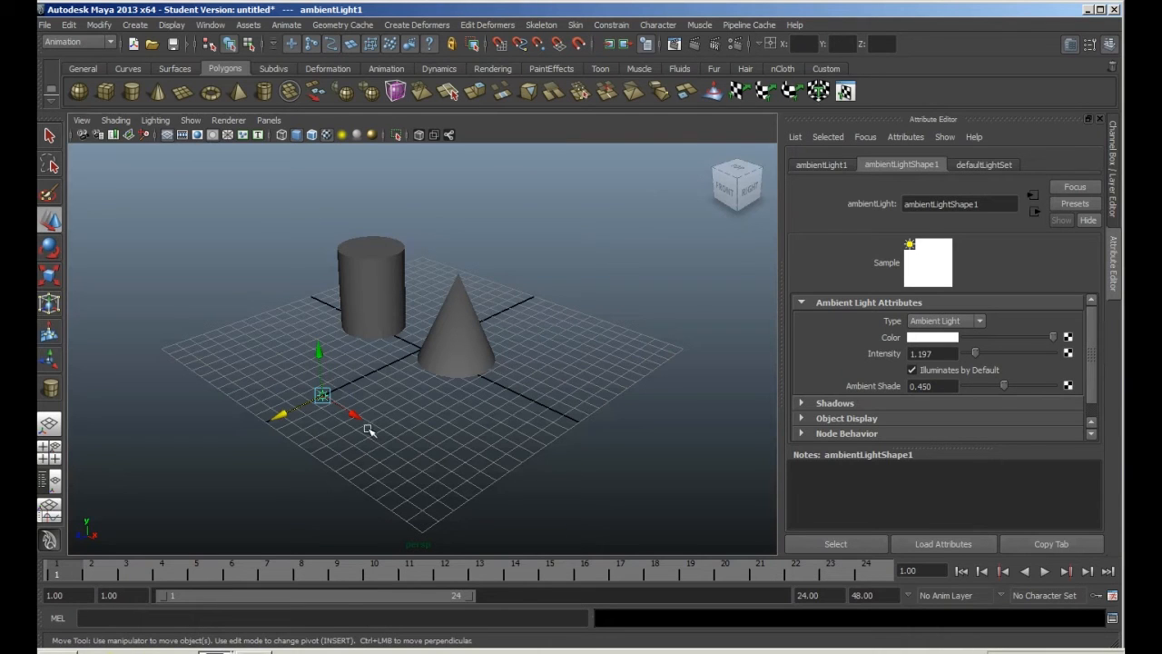
key(7)
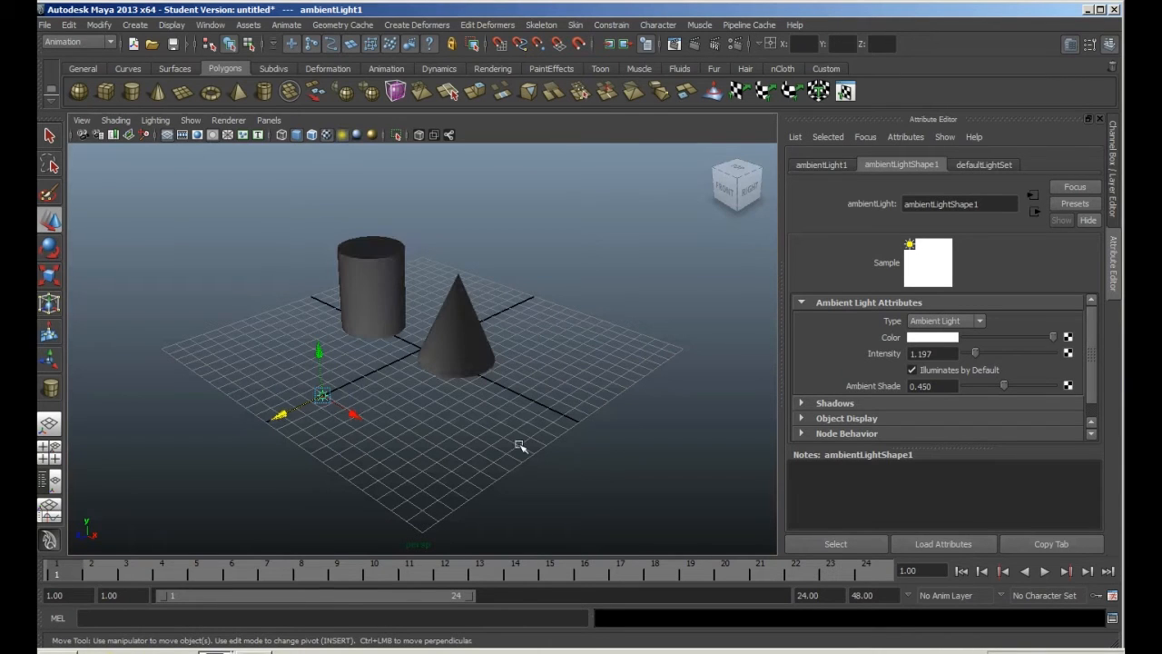
drag(283, 415, 316, 403)
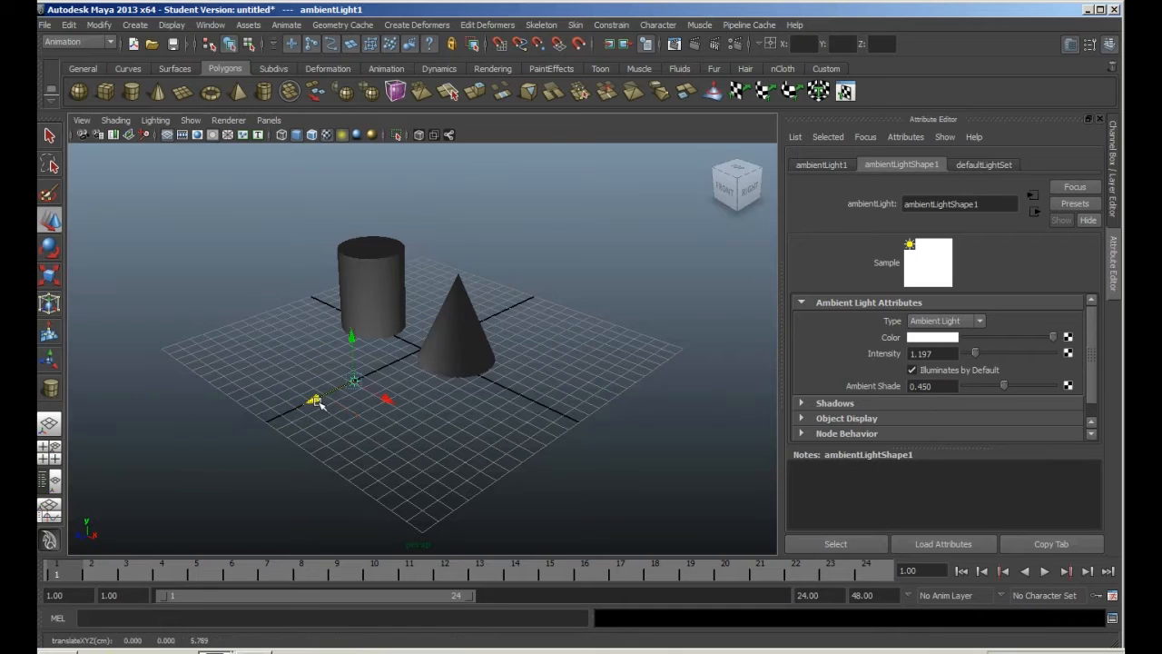
mouse_move(976, 353)
mouse_down()
mouse_move(1006, 355)
mouse_move(987, 359)
mouse_up()
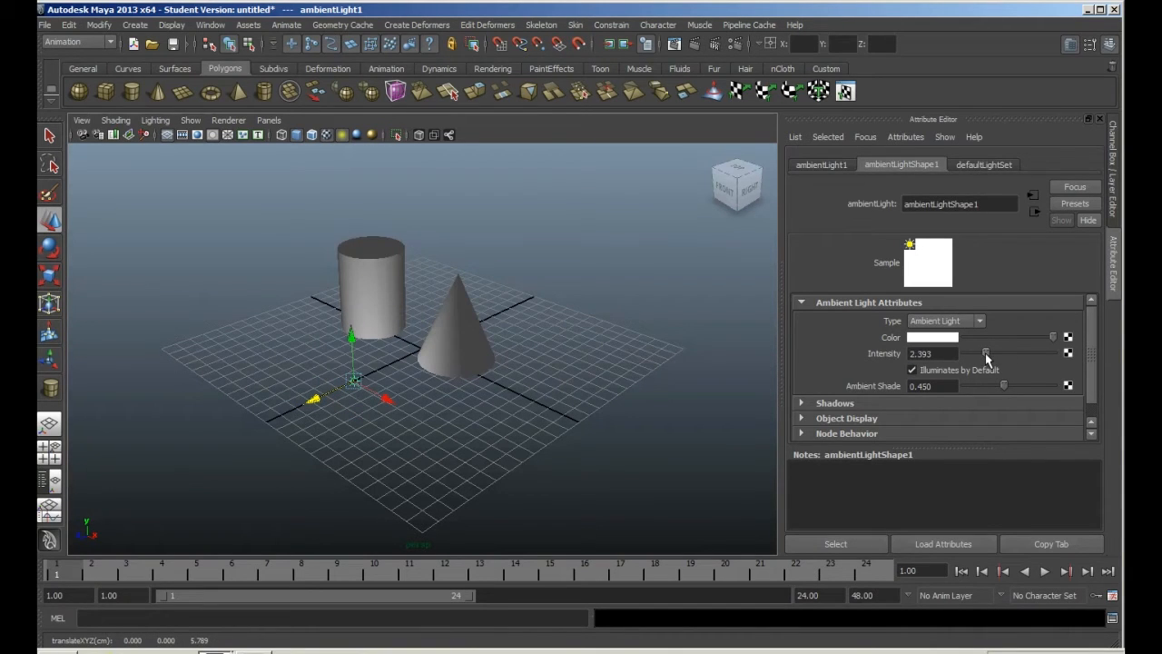
Step: Change the ambient light's color to yellow and reduce its saturation to a pale cream tint
click(933, 338)
click(889, 306)
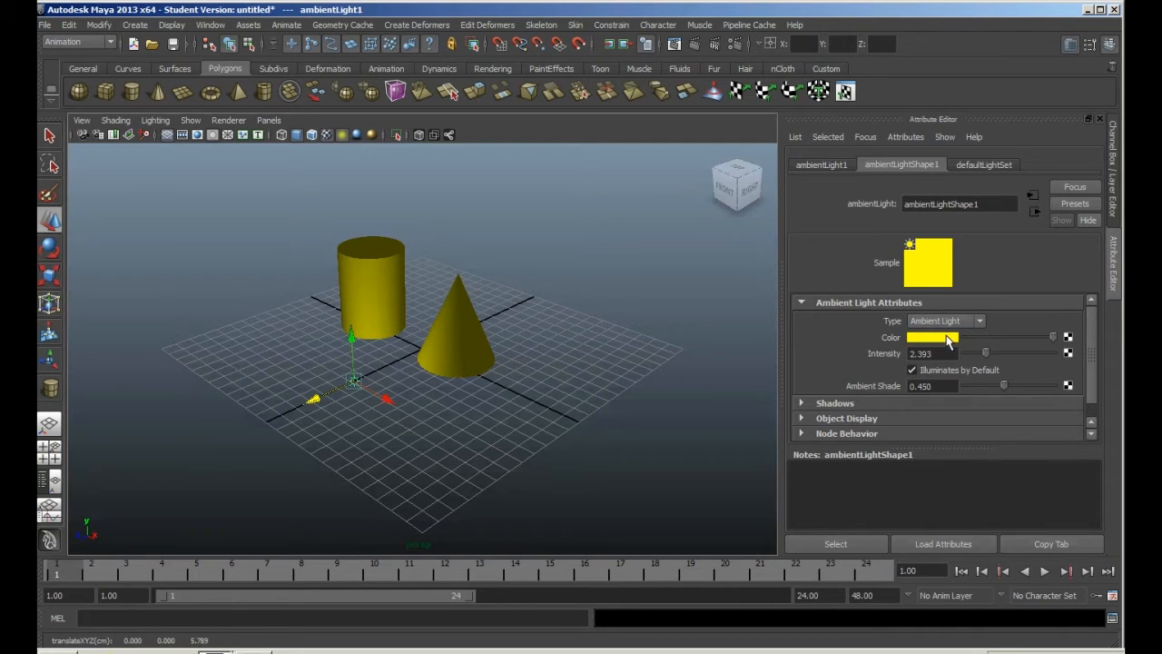
click(949, 338)
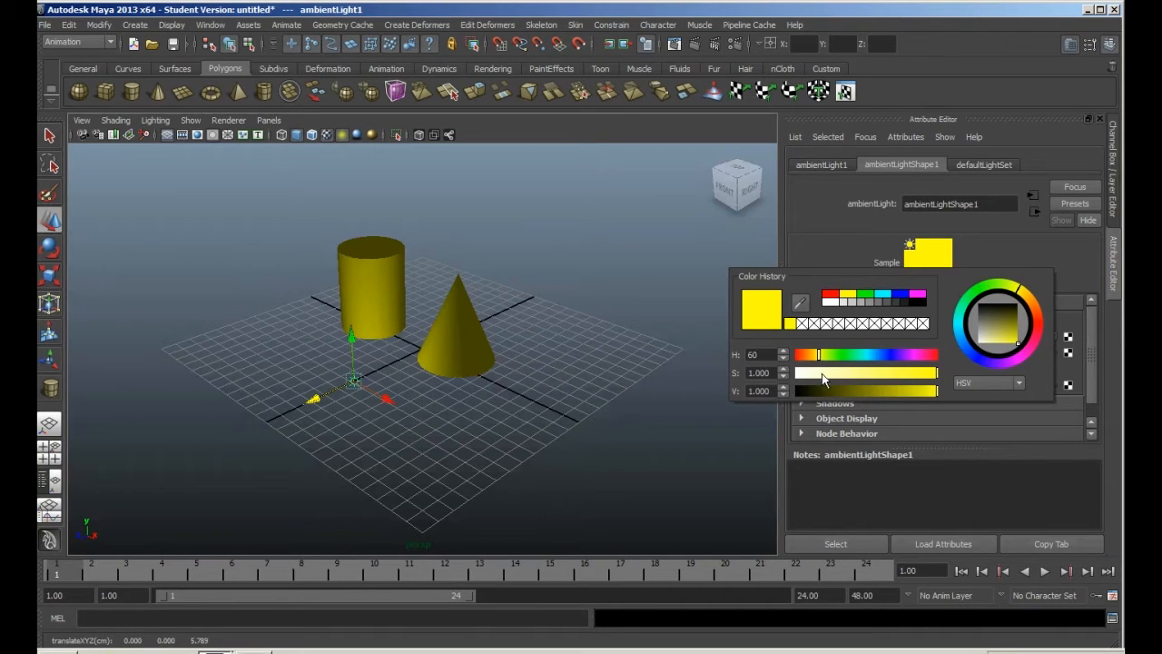
drag(822, 373, 827, 378)
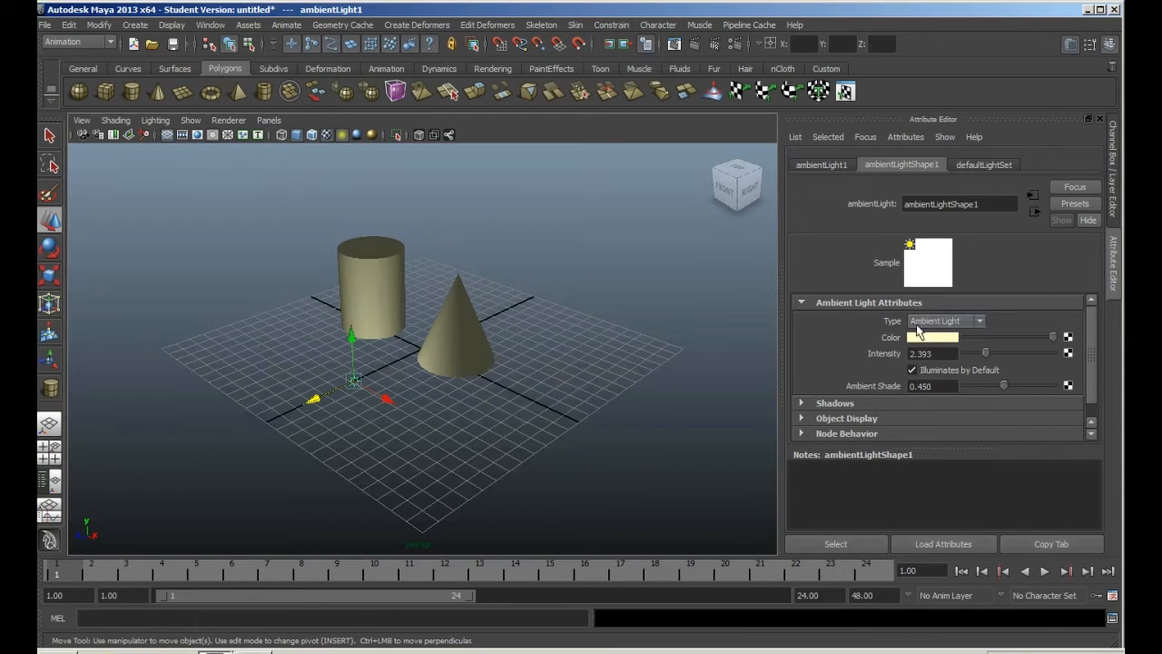
Step: Set the ambient light's intensity to 1
drag(958, 360, 882, 360)
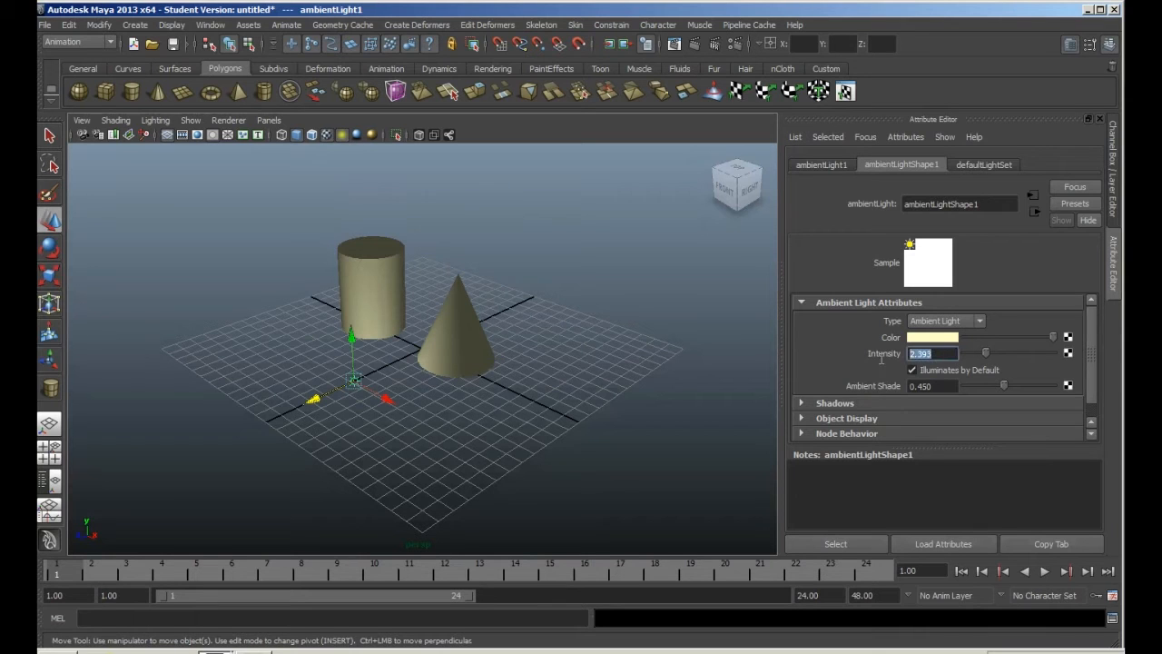
text(1)
key(Return)
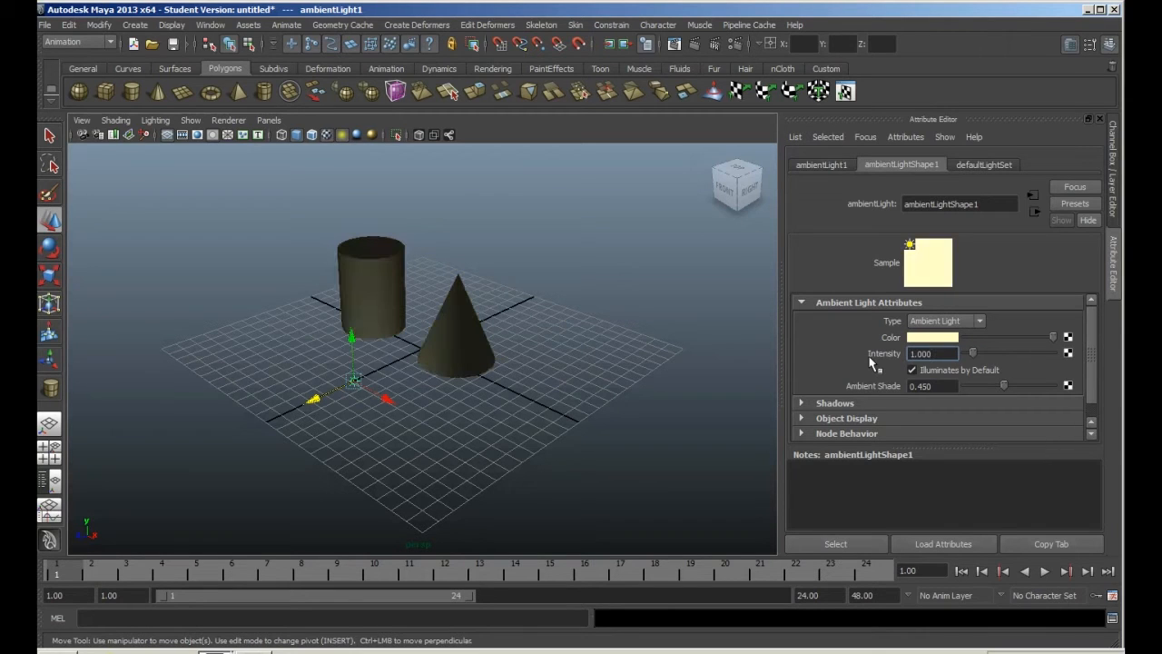
Step: Examine the light's raytrace shadow attributes and the Raytracing Quality options in the Maya Software render settings
click(801, 404)
scroll(884, 436, down, 2)
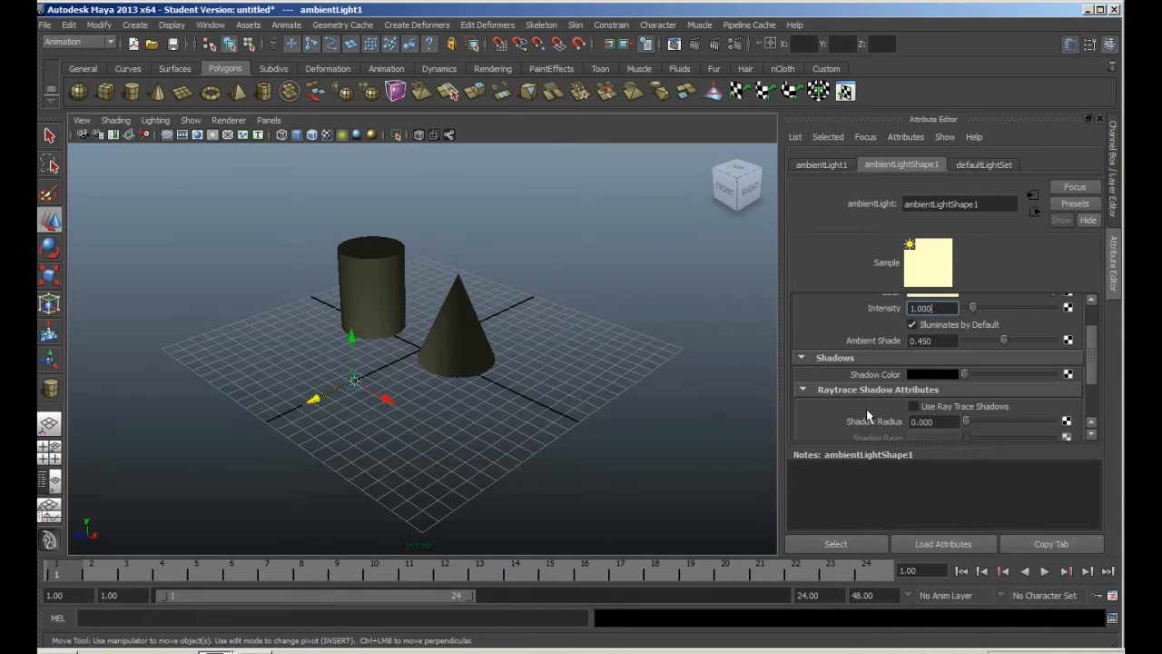
click(716, 51)
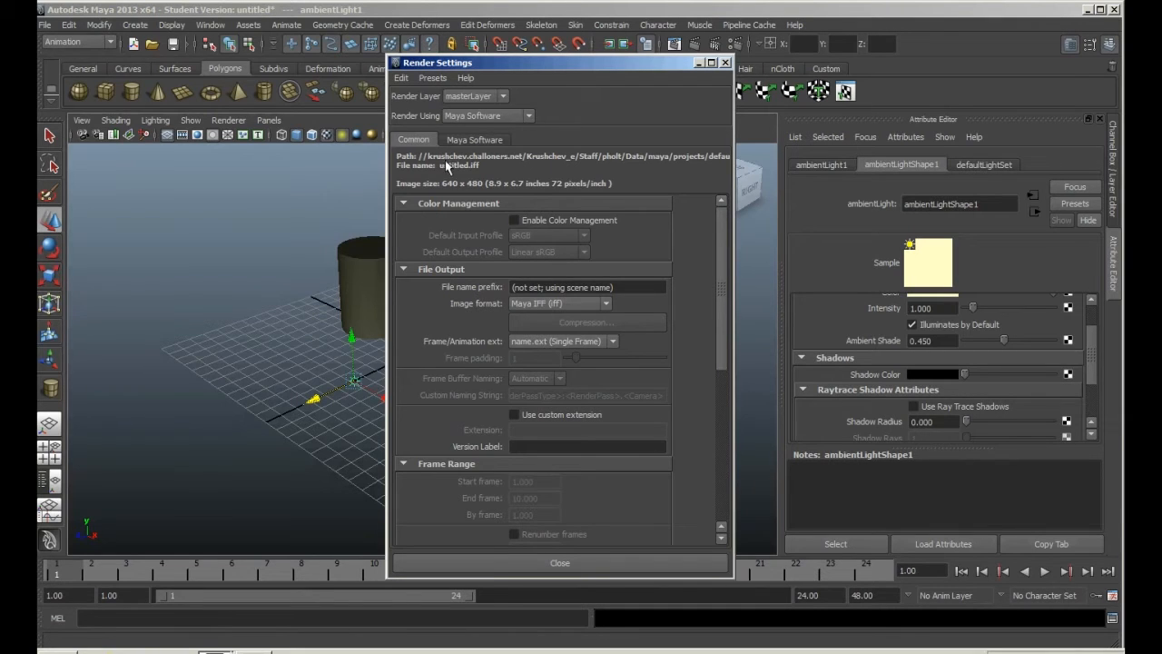
click(475, 143)
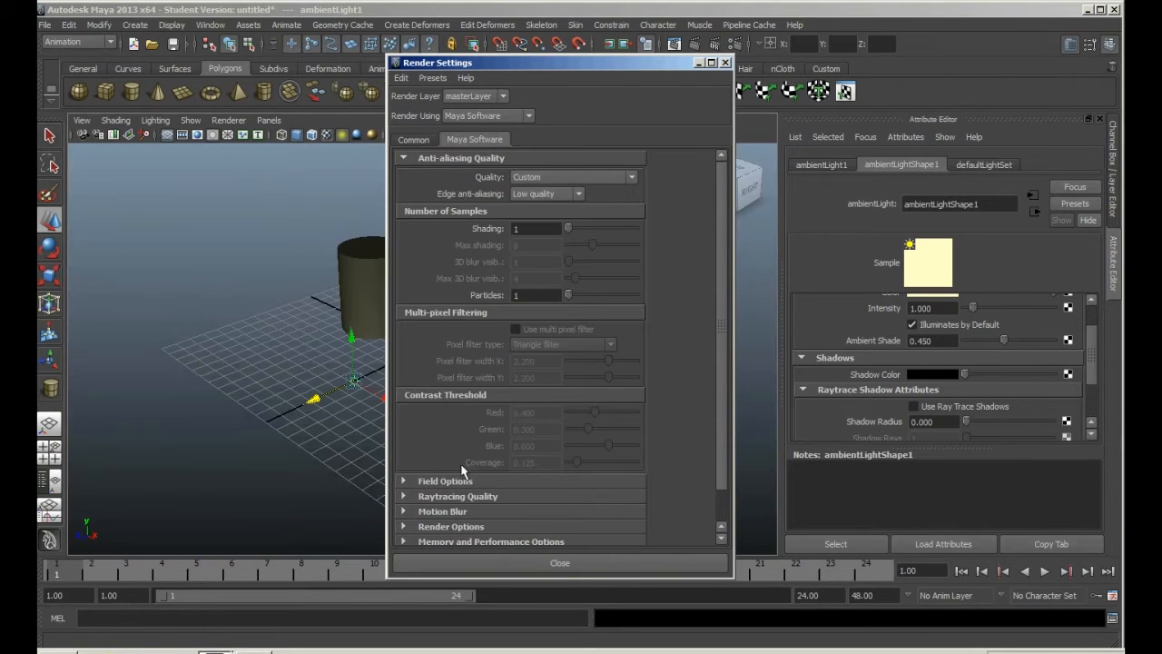
click(405, 498)
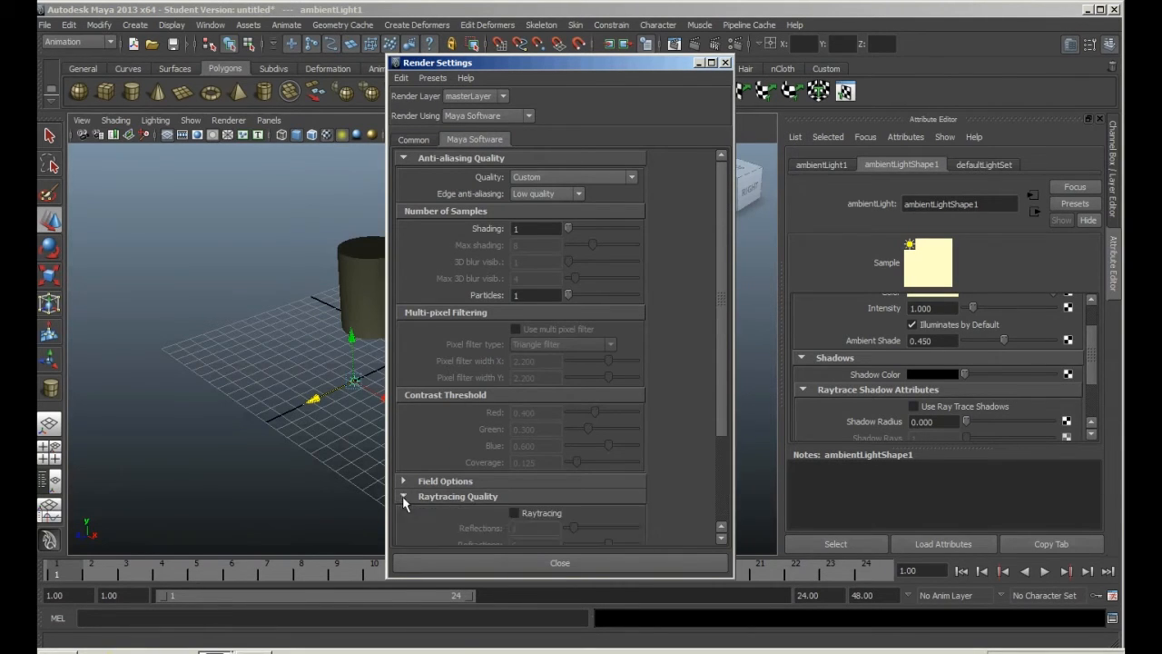
click(726, 63)
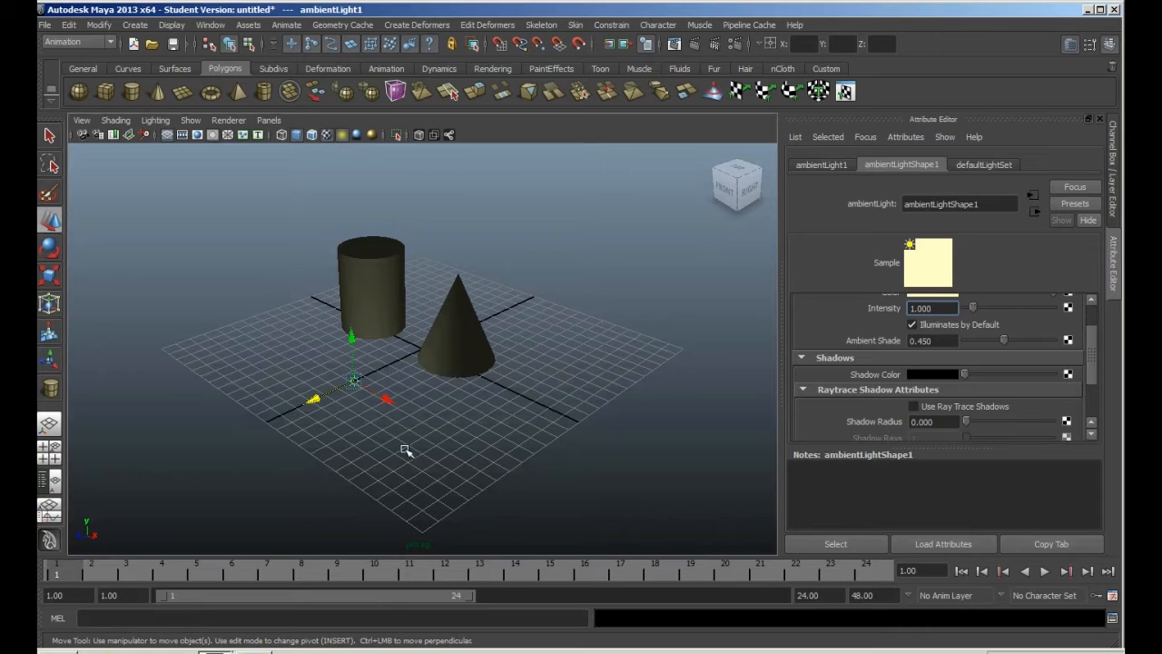
Step: Try the ambient light as a Directional Light by changing its type
scroll(920, 383, up, 2)
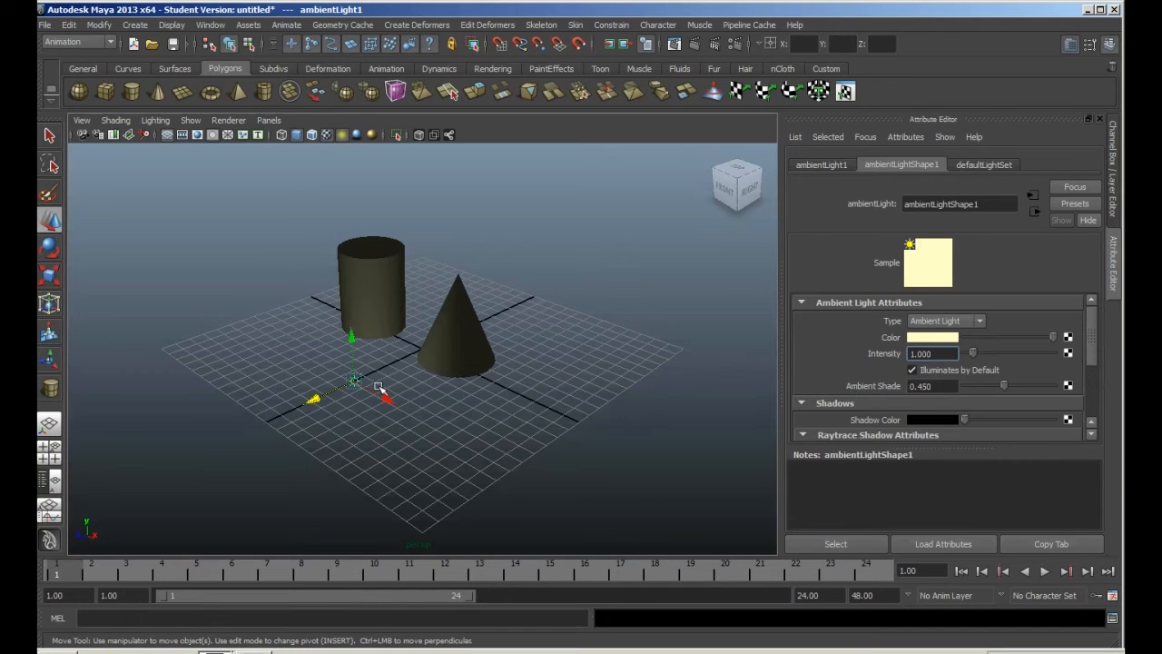
click(981, 324)
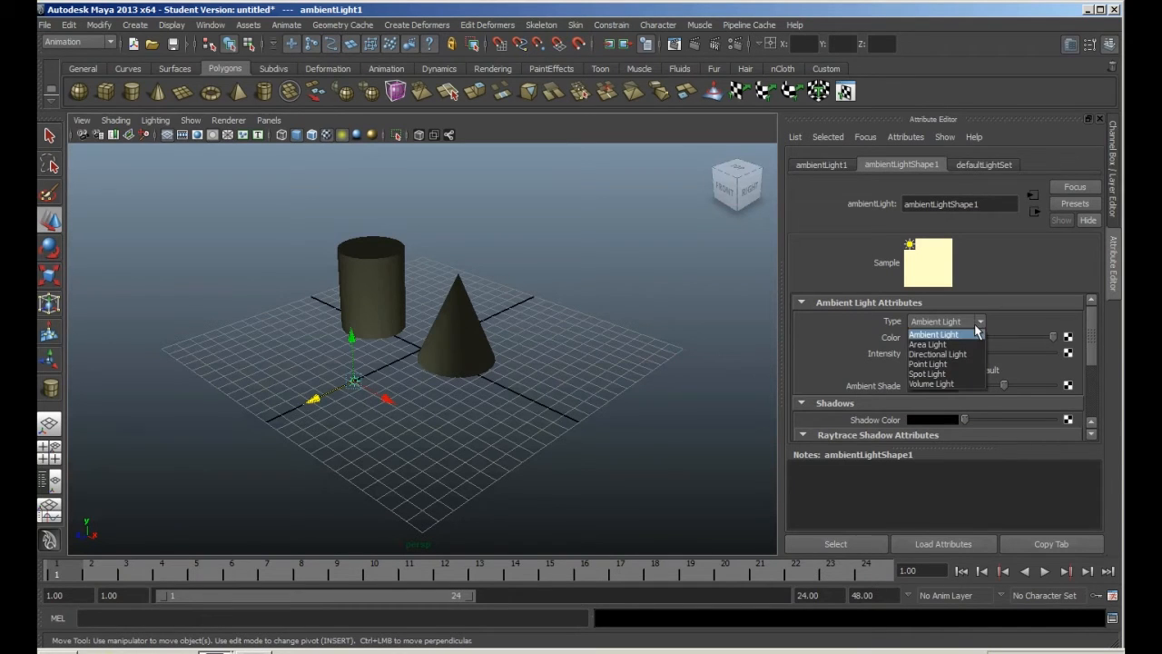
click(940, 354)
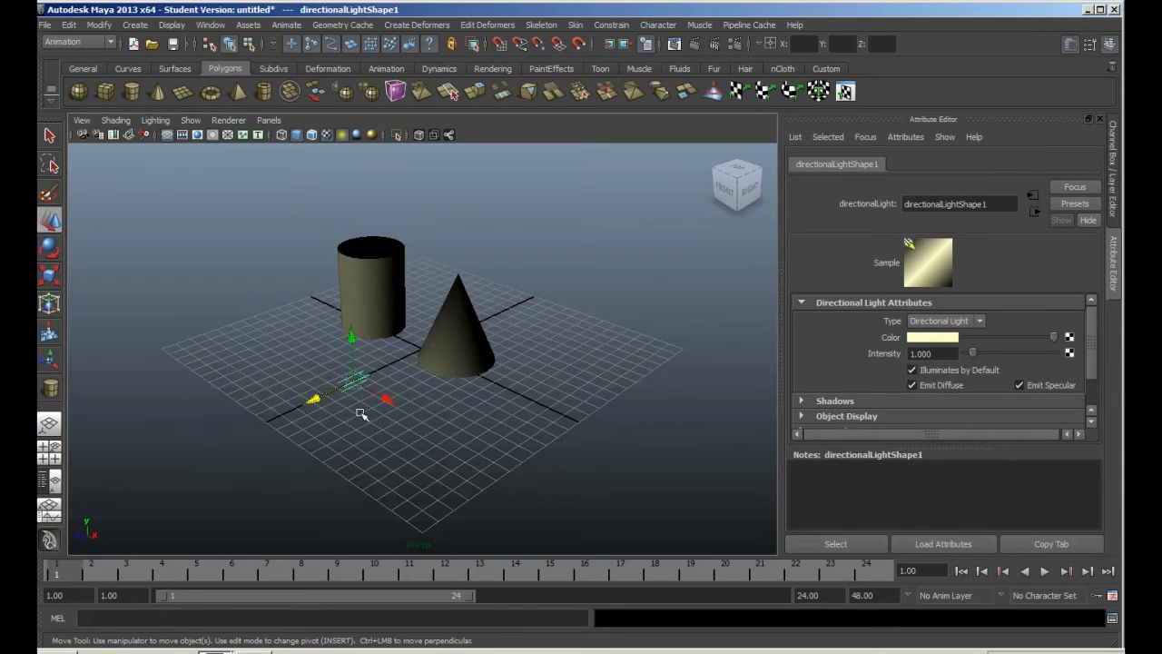
Step: Change the light's type to Area Light and move it away from the objects to about 8.41 cm in Z
click(944, 321)
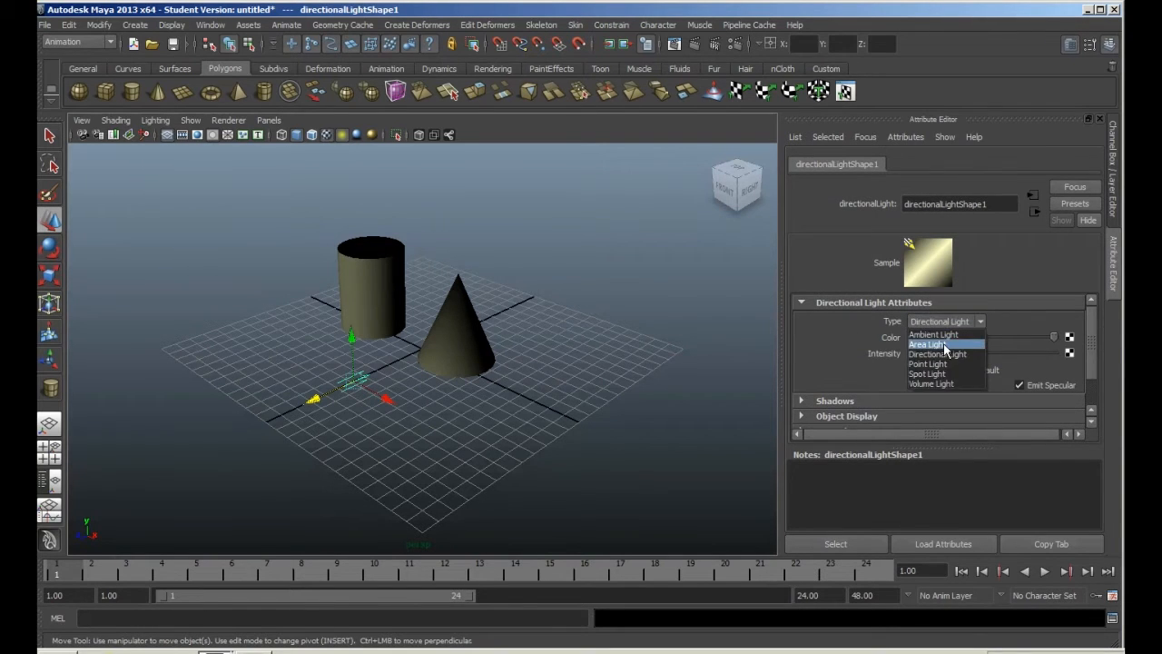
click(935, 340)
drag(313, 400, 274, 416)
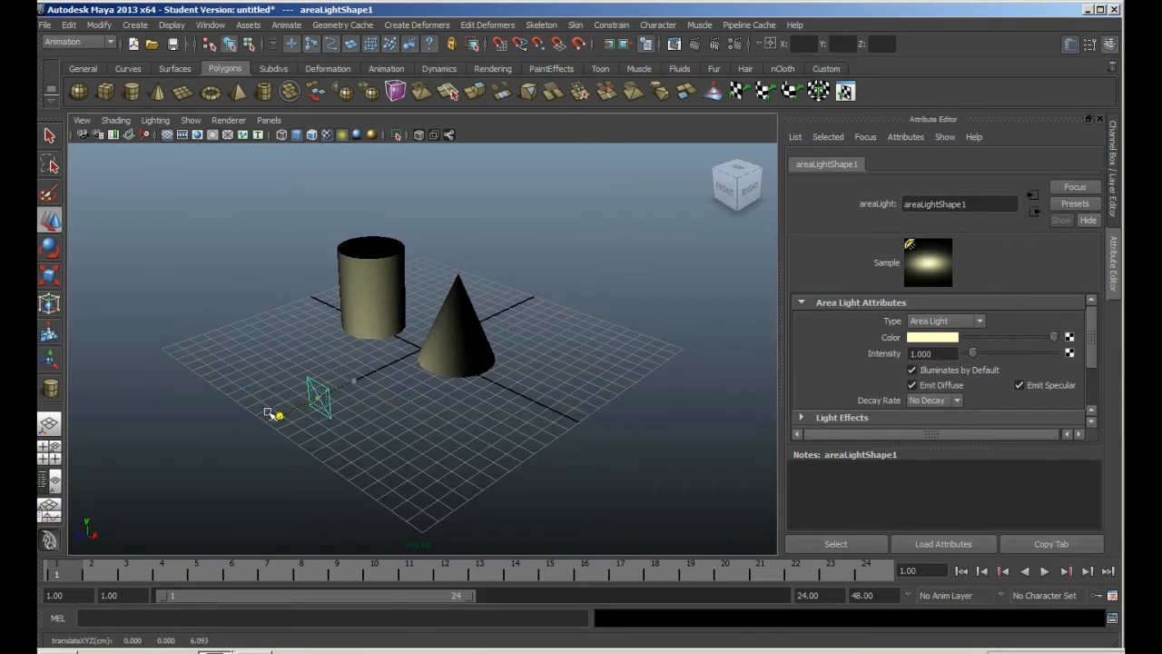
mouse_move(350, 416)
mouse_down()
mouse_move(361, 418)
mouse_move(350, 415)
mouse_up()
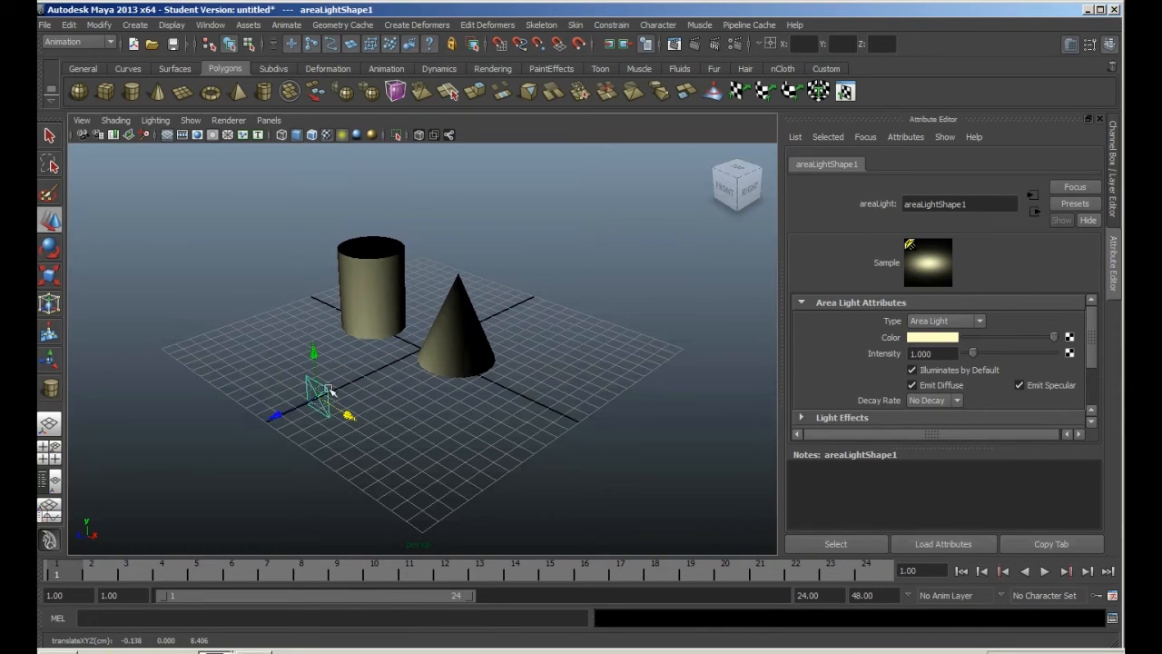
Step: Scale the area light uniformly by about 4.09 and move it beyond the grid's edge, farther from the cylinder and cone
click(49, 275)
drag(322, 402, 400, 432)
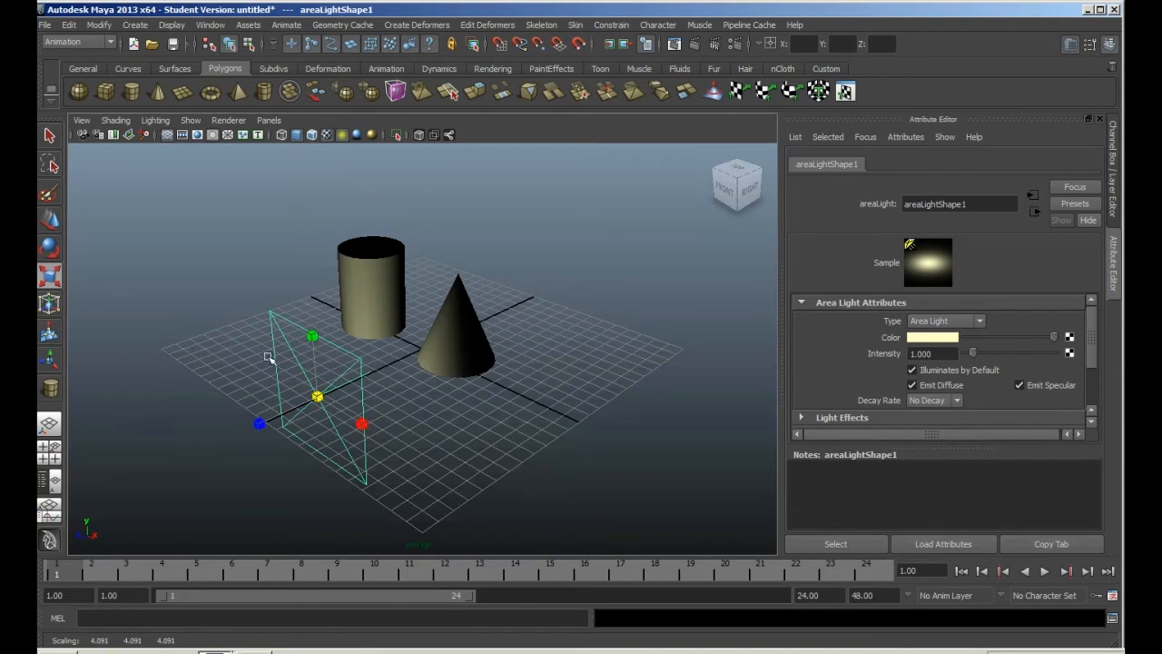
click(50, 221)
drag(325, 402, 238, 371)
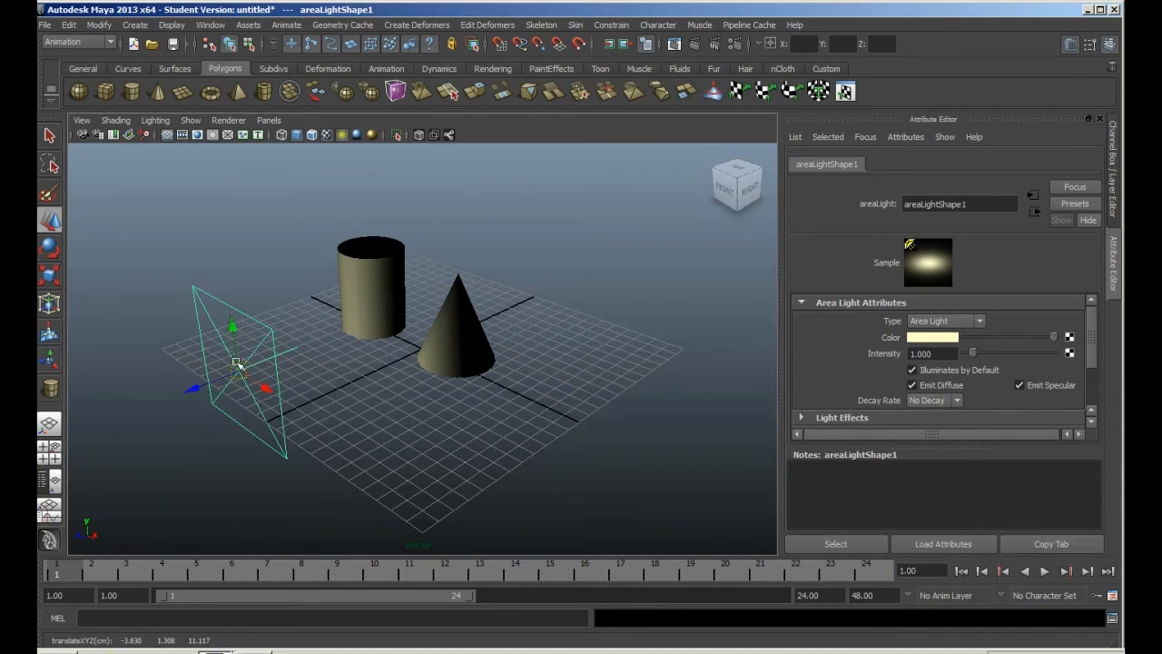
mouse_move(238, 370)
mouse_down()
mouse_move(433, 397)
mouse_move(203, 318)
mouse_move(315, 218)
mouse_move(267, 442)
mouse_move(253, 385)
mouse_up()
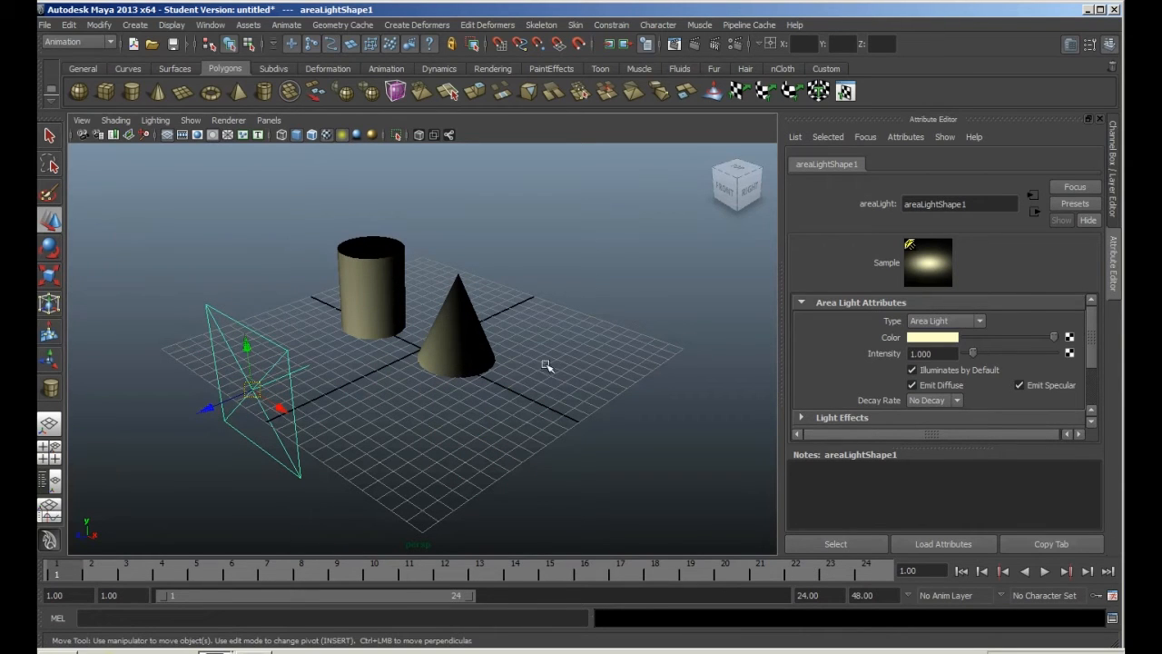
drag(252, 395, 161, 420)
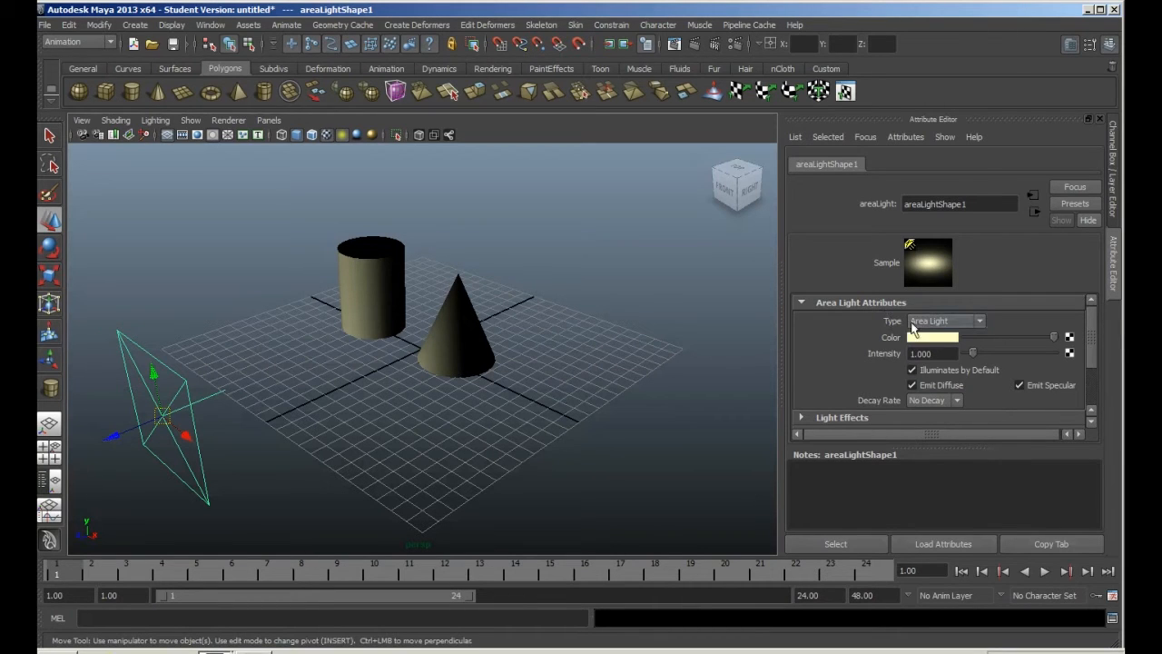
Step: Set the area light's decay rate to Quadratic and move it closer to the objects, to about 8.39 cm in Z
click(953, 401)
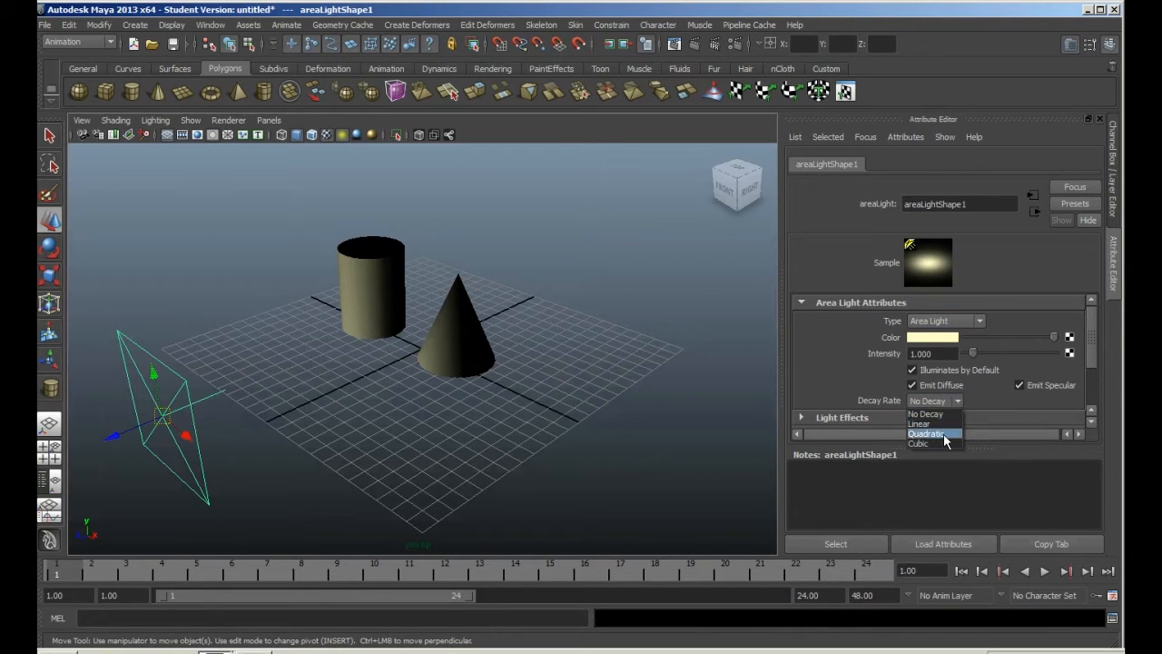
click(944, 433)
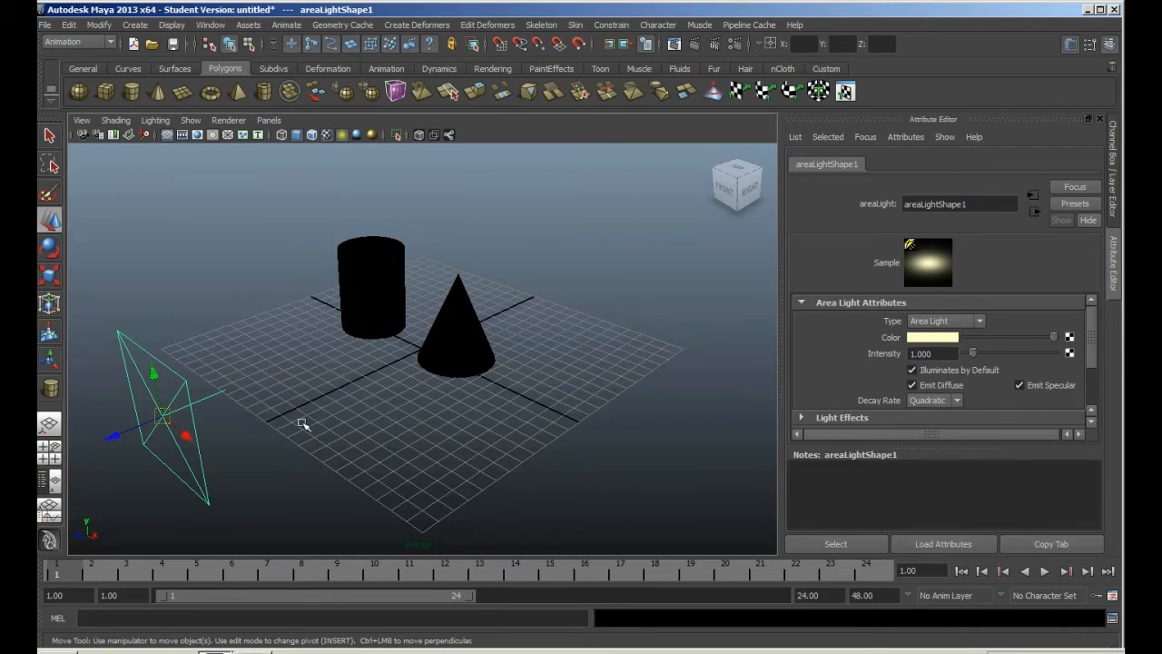
drag(116, 437, 218, 393)
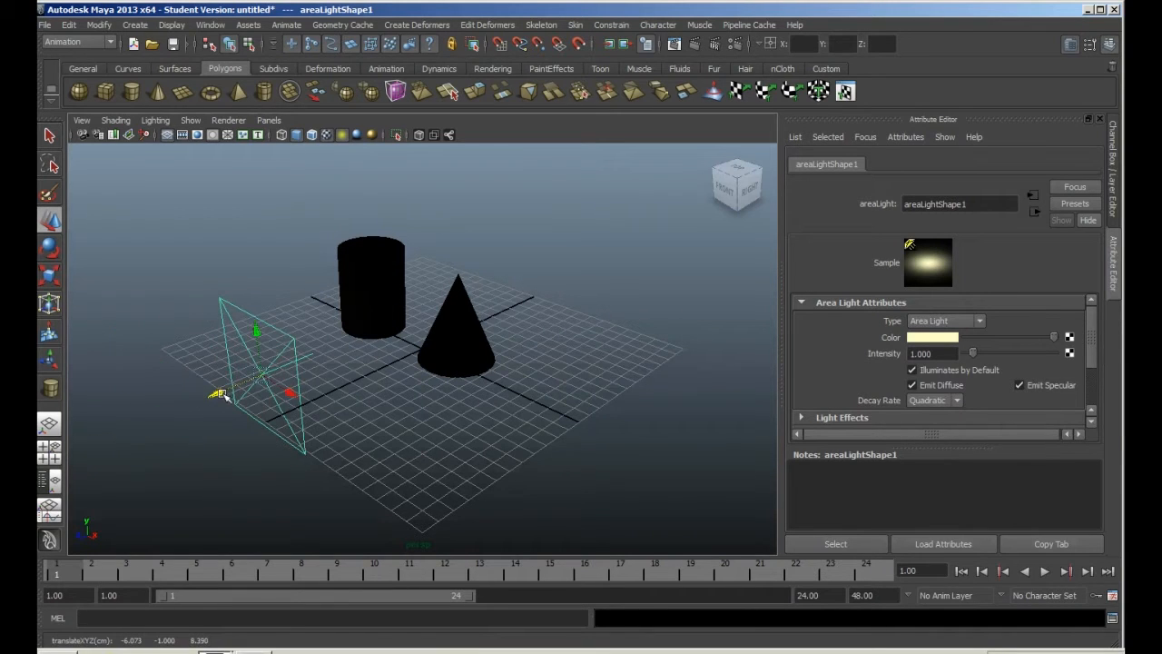
Step: Set the area light's intensity to 100 and reposition it at about -6.60, -0.87, 9.08 cm
drag(953, 353, 854, 351)
key(BackSpace)
text(100)
key(Return)
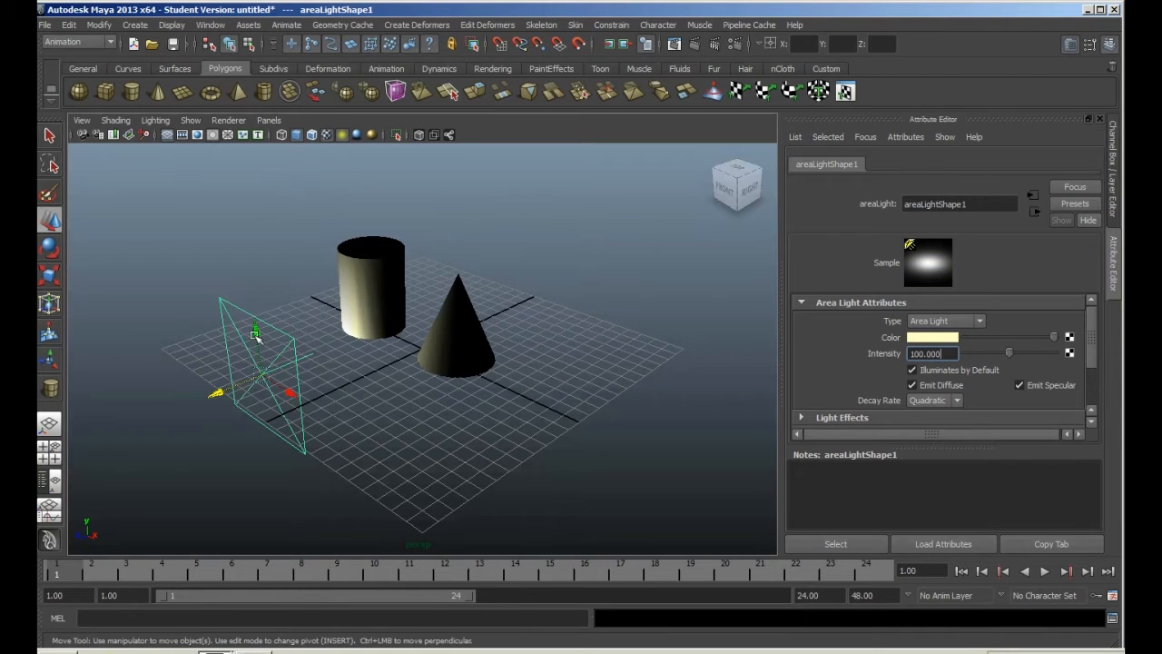
drag(261, 372, 210, 410)
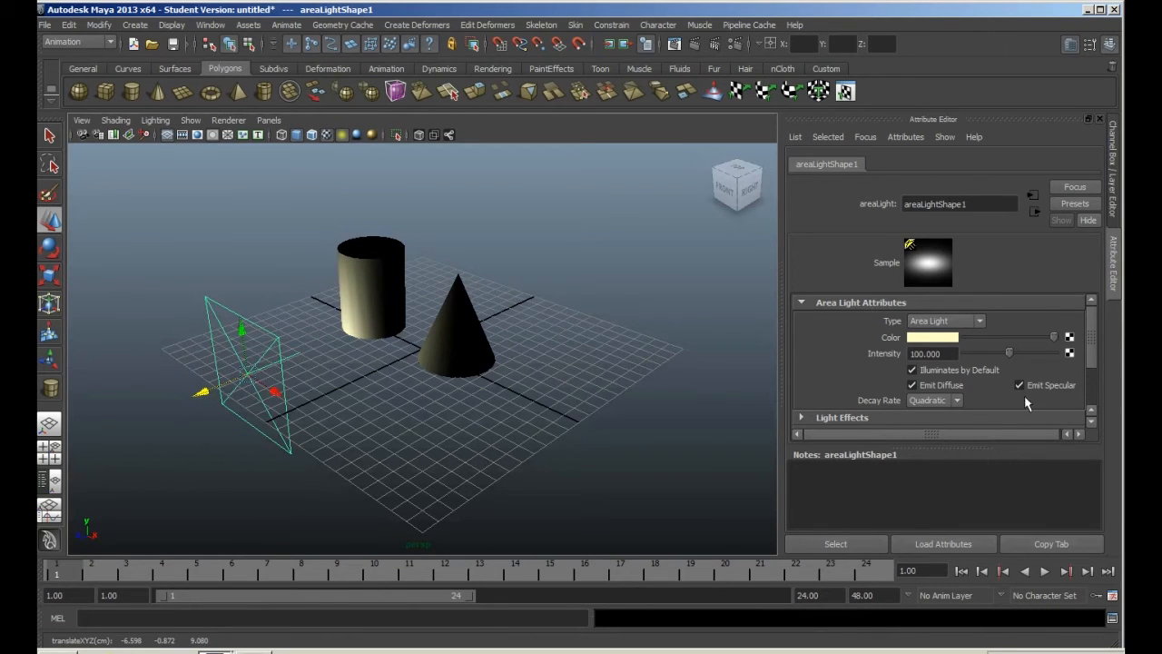
Step: Set the area light's decay rate to No Decay and its intensity to 1
click(956, 402)
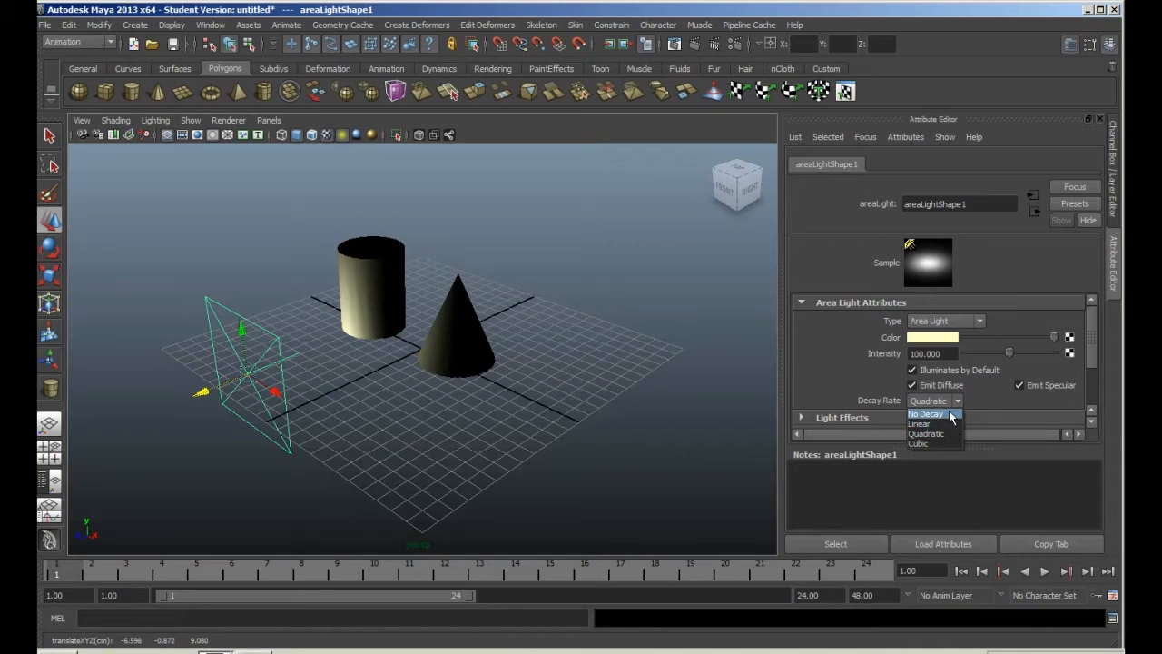
click(949, 414)
drag(941, 354, 896, 354)
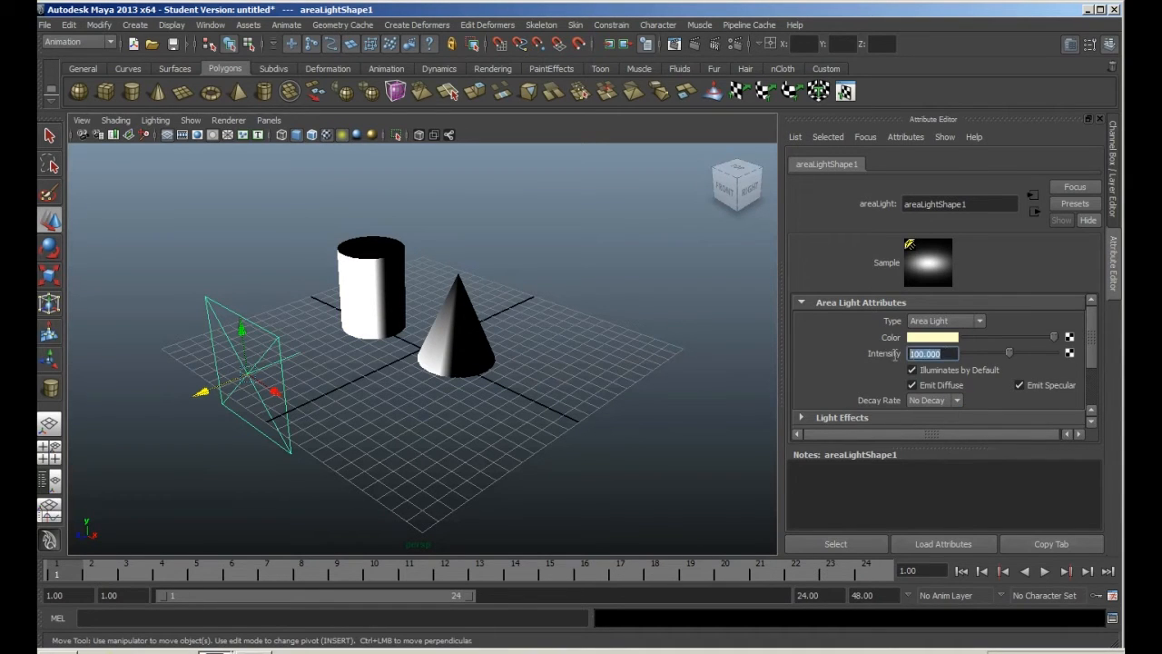
key(BackSpace)
key(Return)
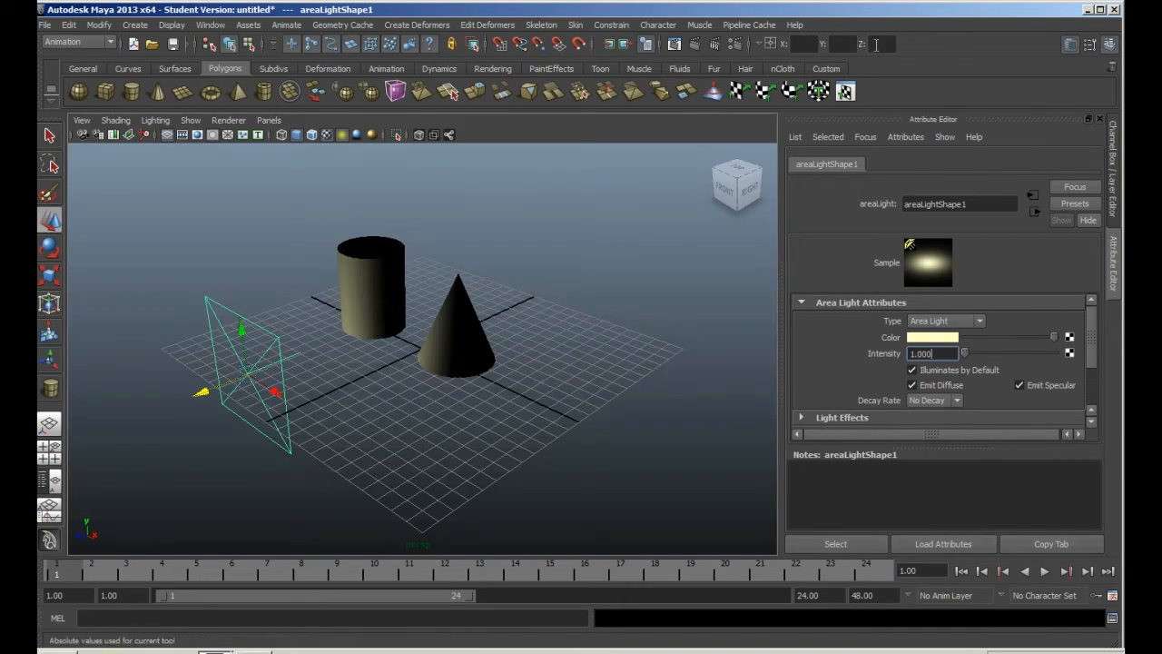
Step: Render the perspective view to check the area light on the cylinder and cone, and close the render
click(696, 44)
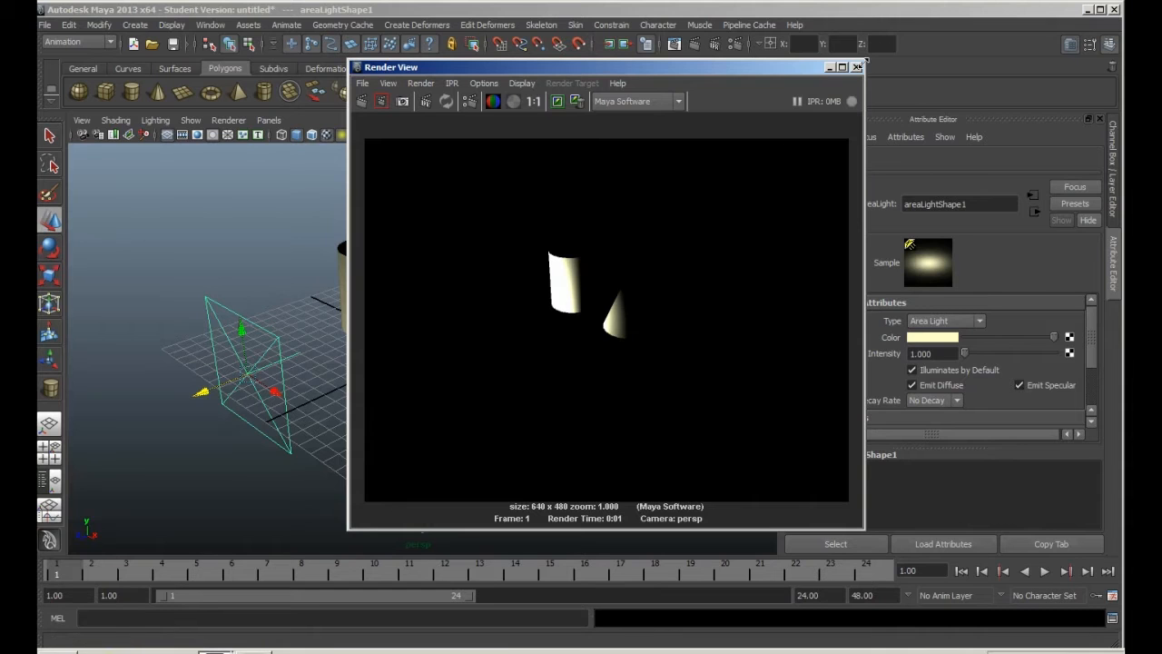
drag(731, 69, 882, 64)
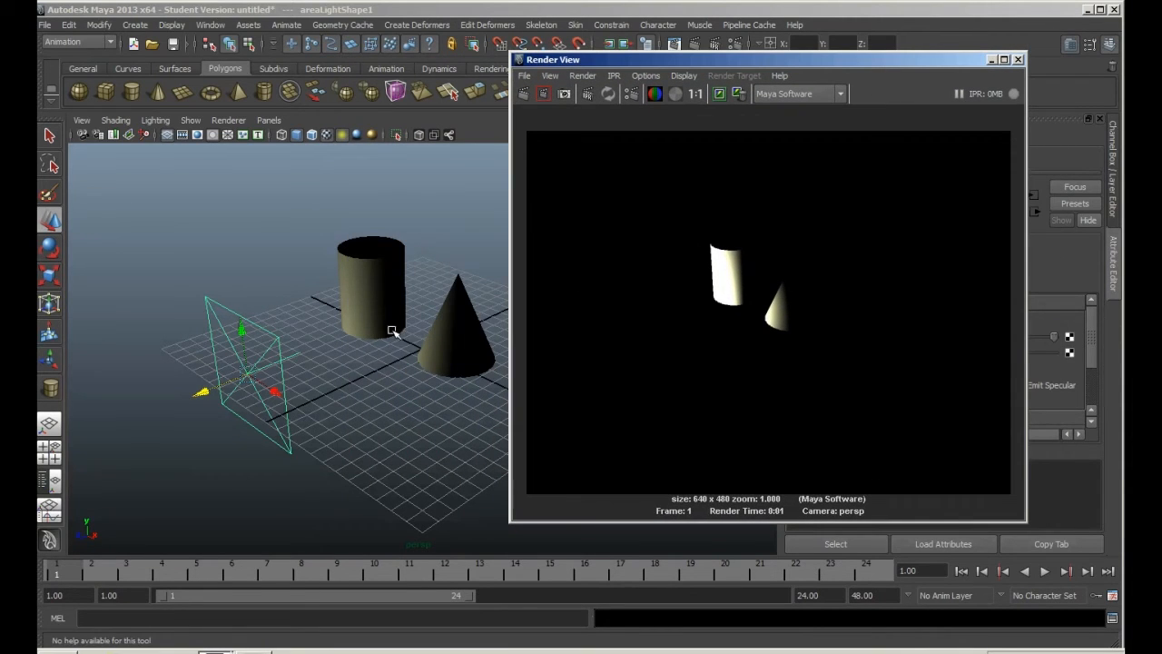
click(1018, 59)
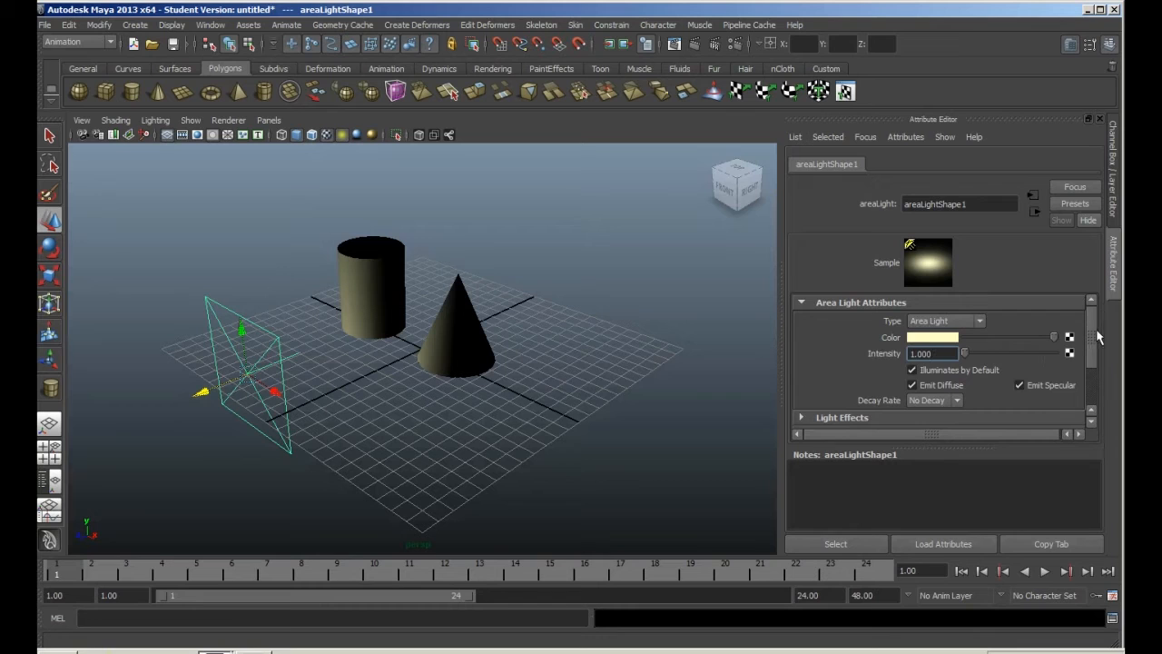
Step: Change the light's type from Area Light to Directional Light
scroll(1094, 345, down, 3)
scroll(1094, 333, up, 3)
scroll(1089, 325, down, 3)
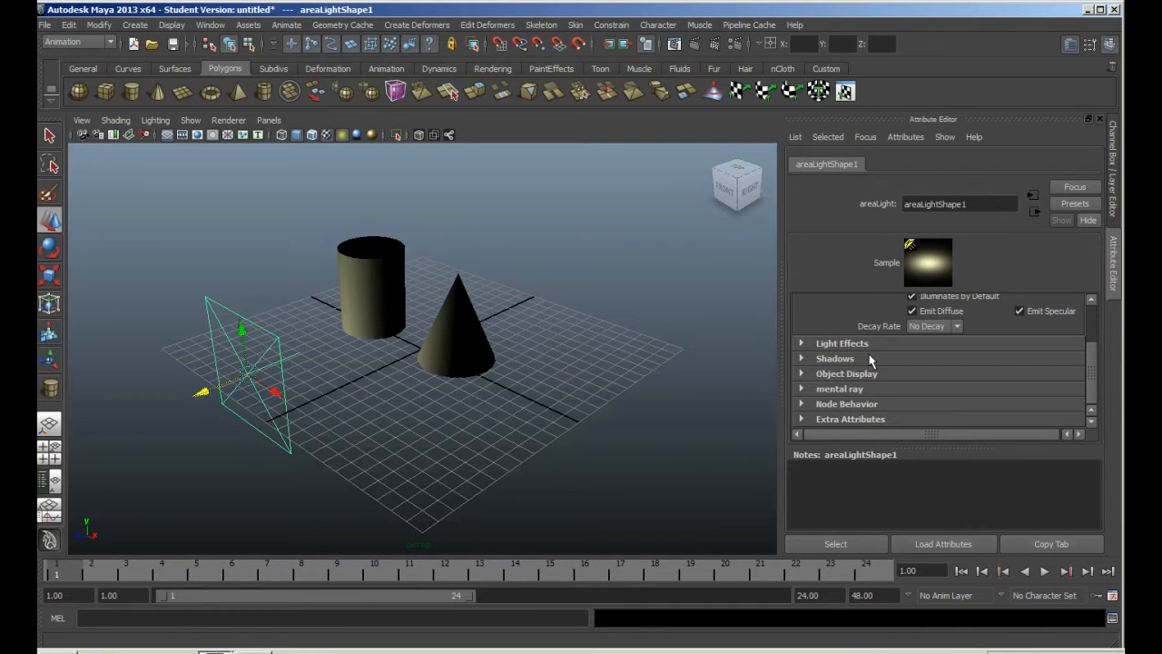
drag(1089, 363, 1091, 307)
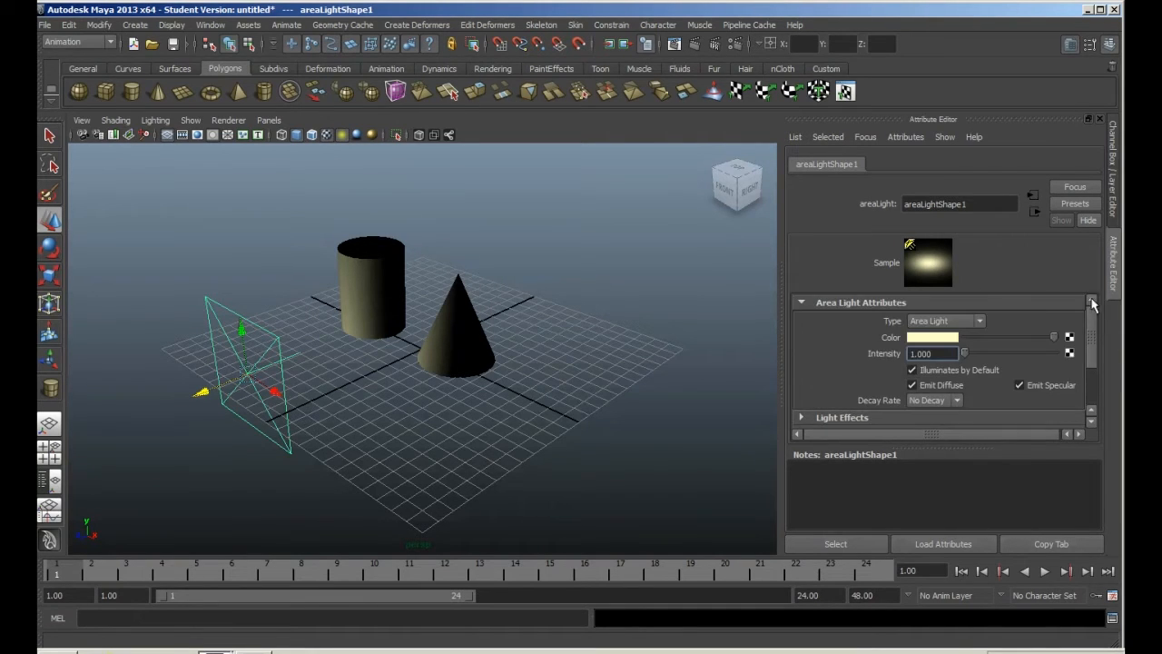
click(981, 324)
click(939, 334)
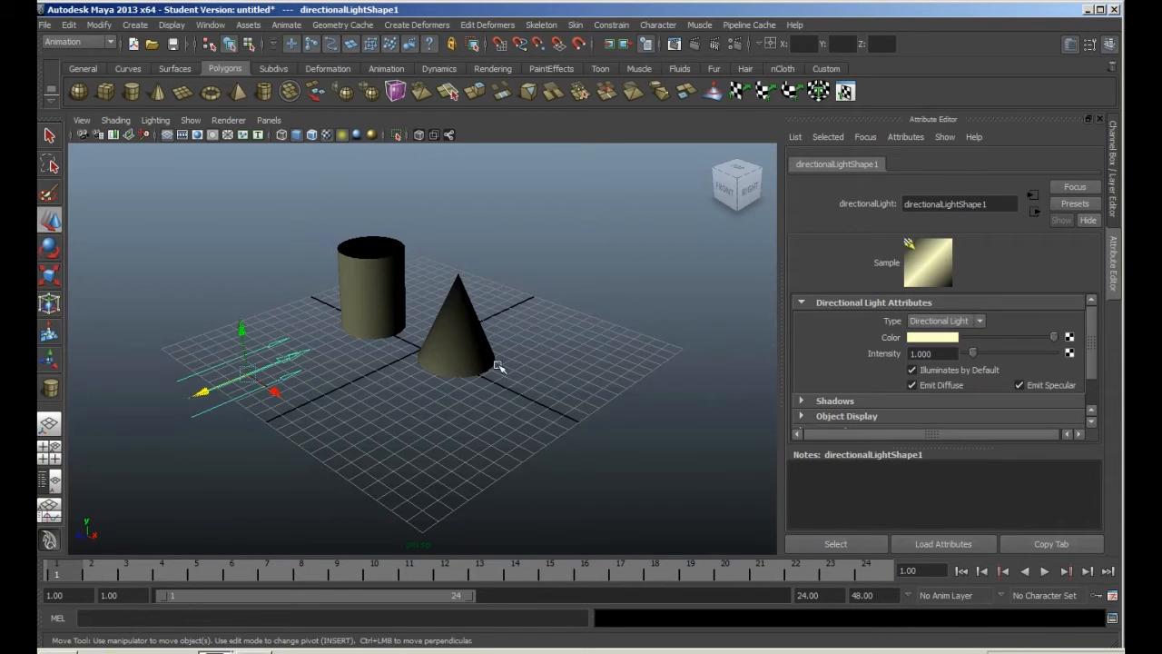
Step: Move the directional light past the objects and back in front of them, to about -0.83, 3.38, 15.02 cm
drag(244, 403, 209, 327)
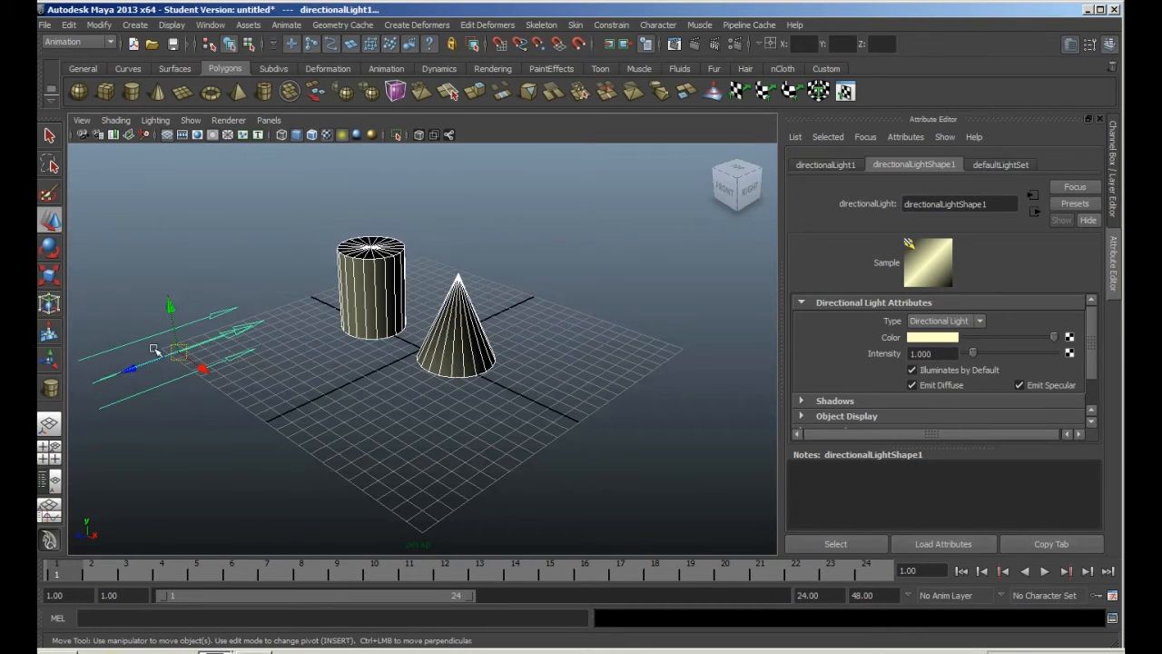
click(156, 382)
click(137, 366)
drag(133, 369, 559, 324)
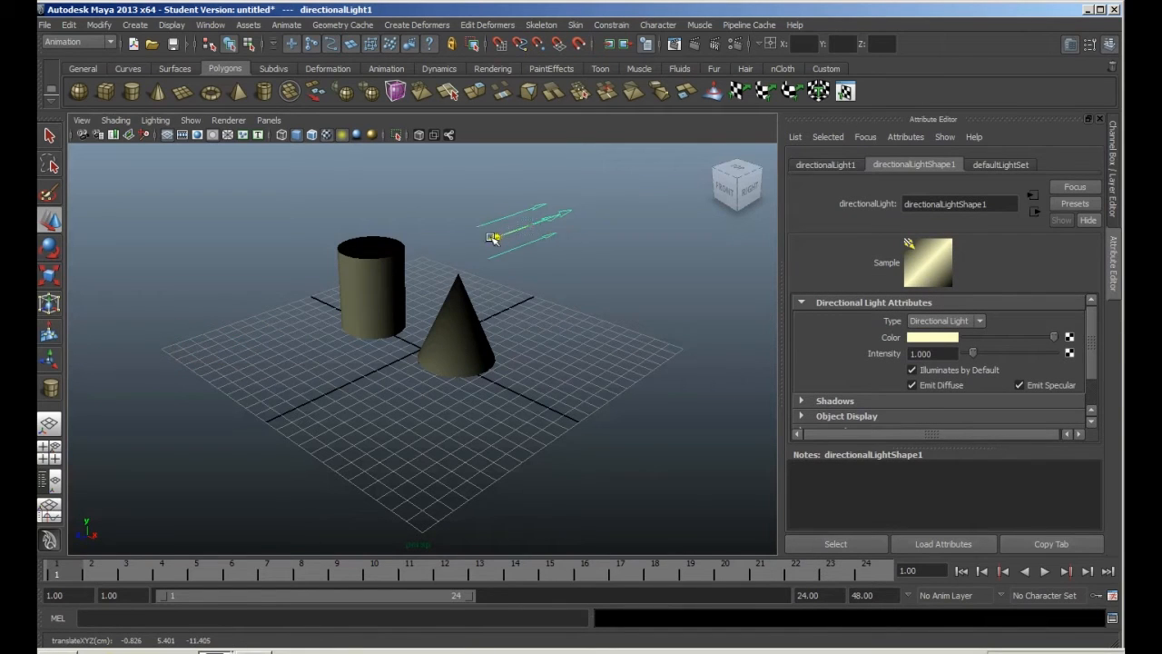
drag(500, 238, 122, 372)
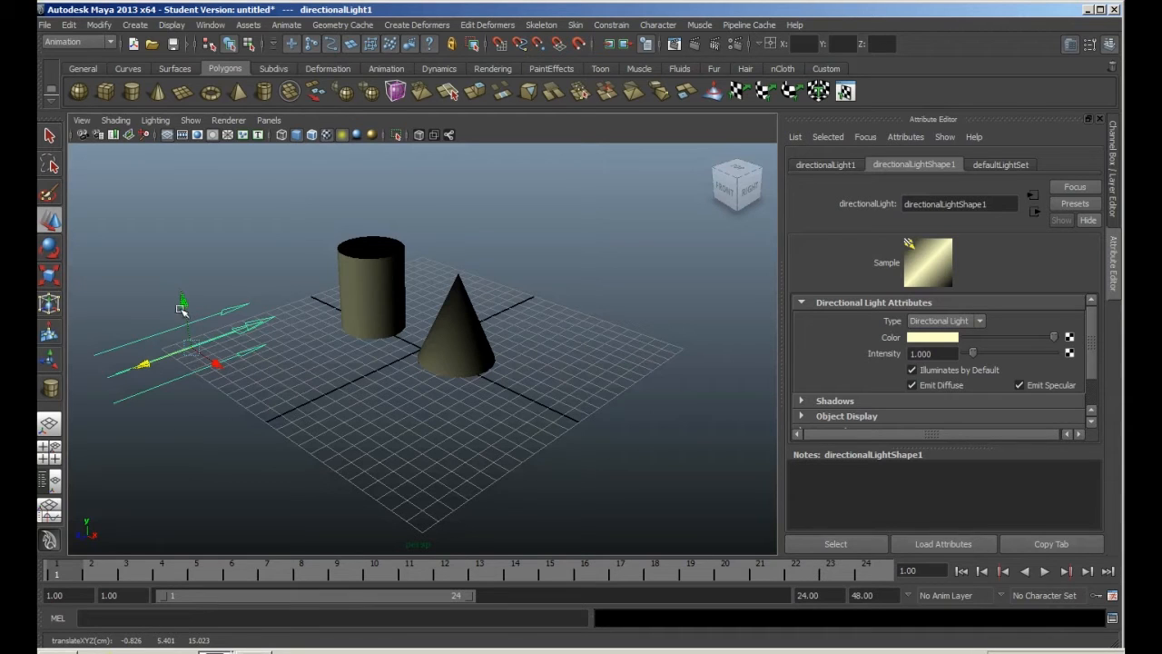
drag(182, 307, 181, 343)
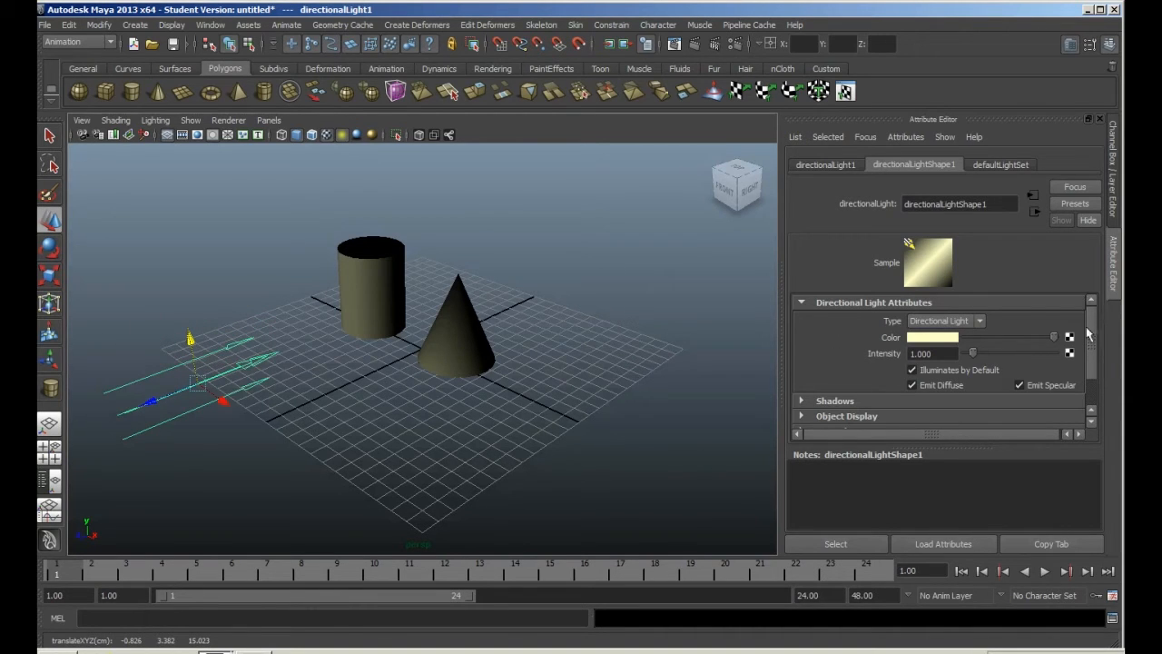
Step: Change the light's type to Point Light and move it between the cylinder and cone, to about -0.83, 0.39, 1.25 cm
click(981, 321)
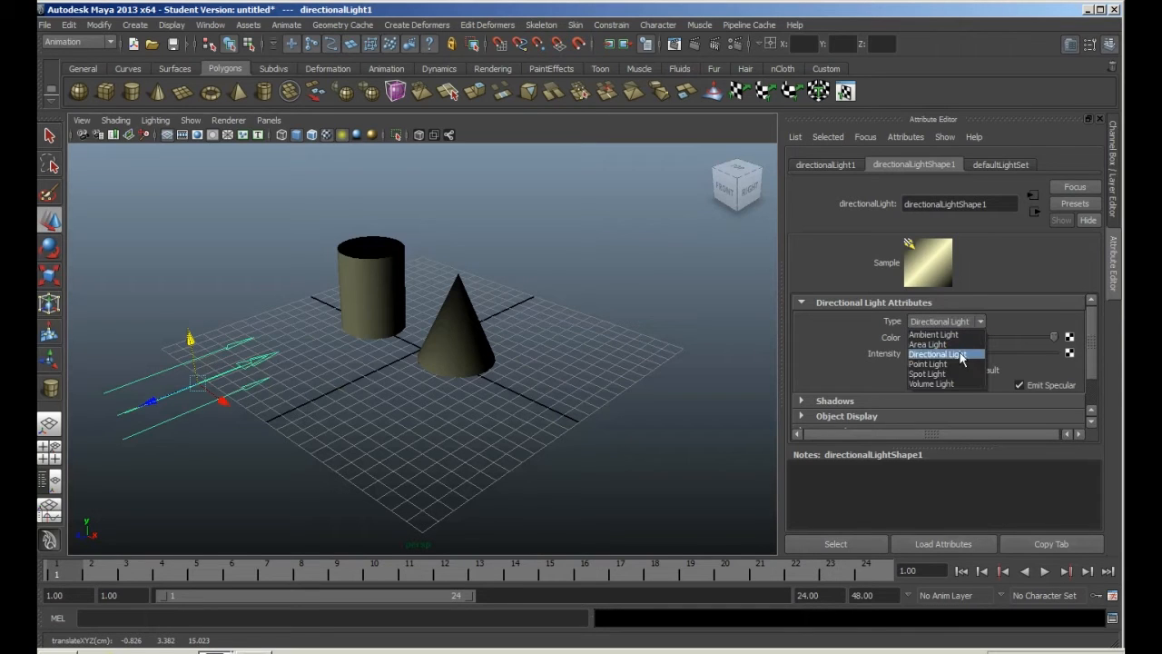
click(957, 364)
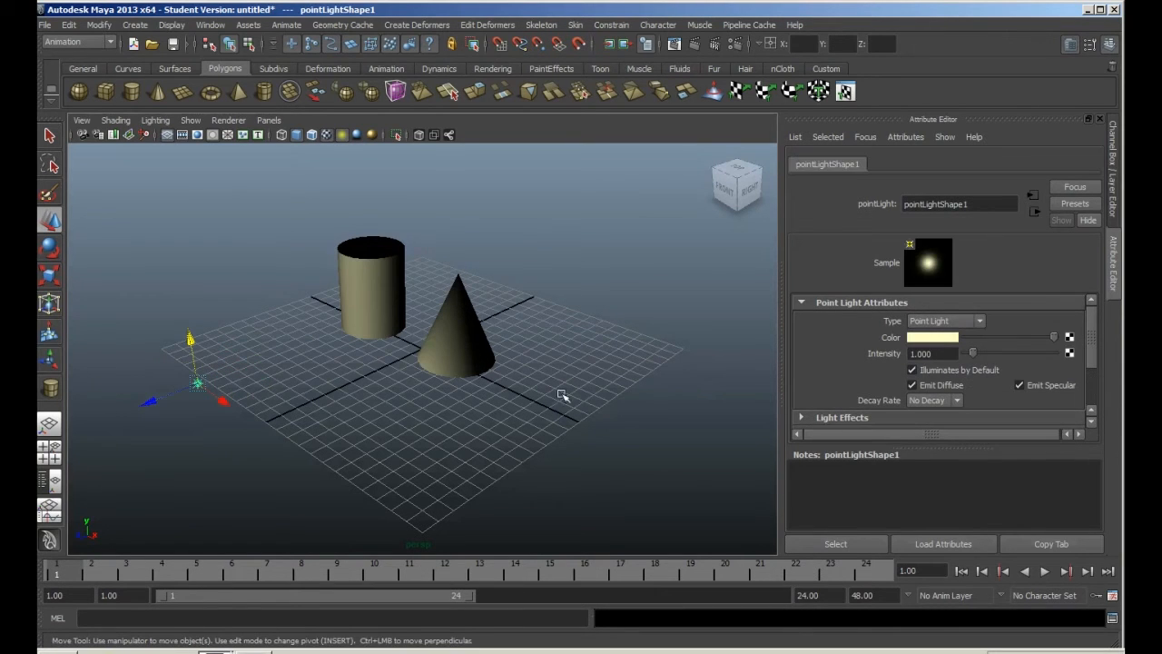
drag(152, 400, 395, 297)
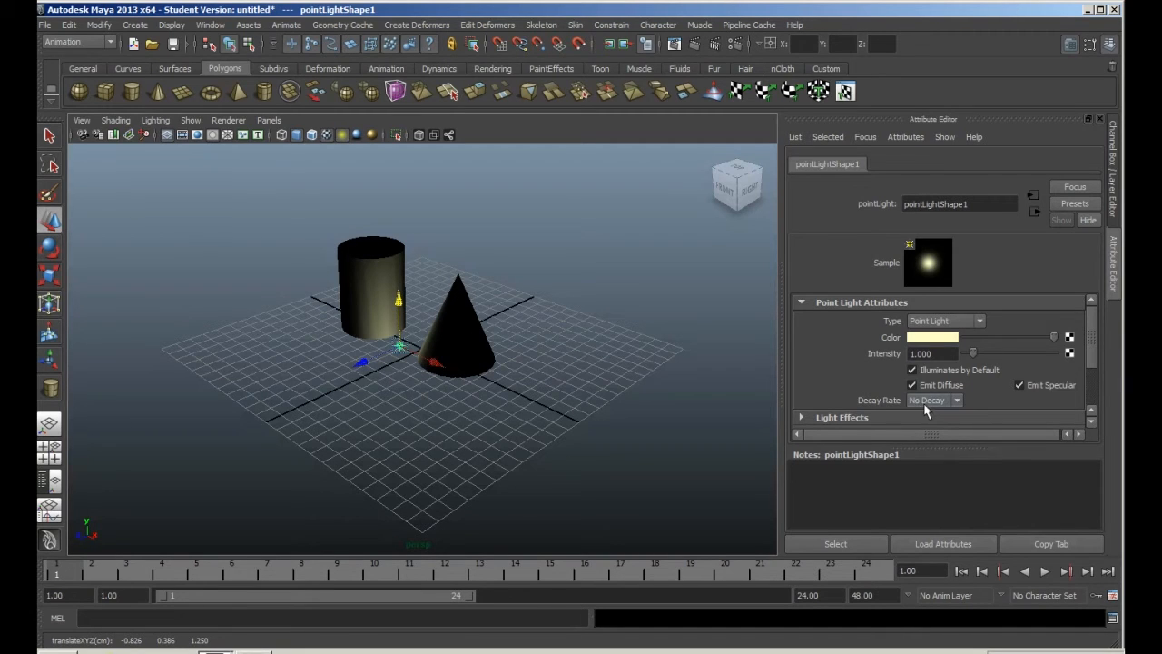
Step: Move the point light away from the cylinder and cone, to about 7.99 cm in Z
scroll(829, 392, down, 2)
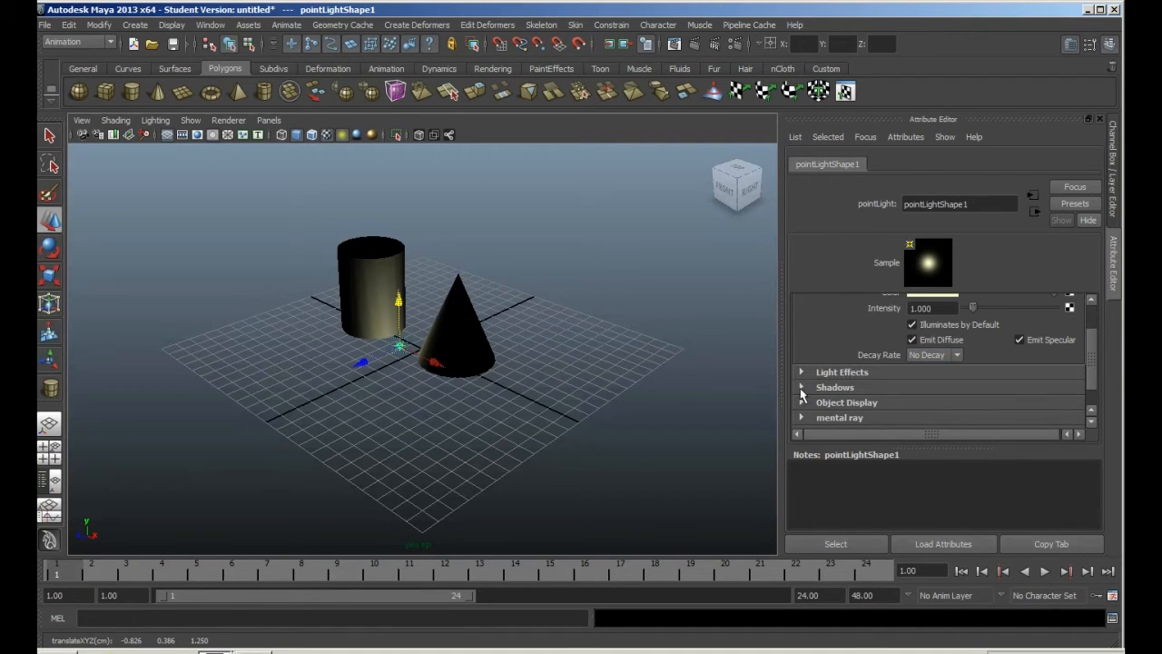
scroll(855, 380, up, 2)
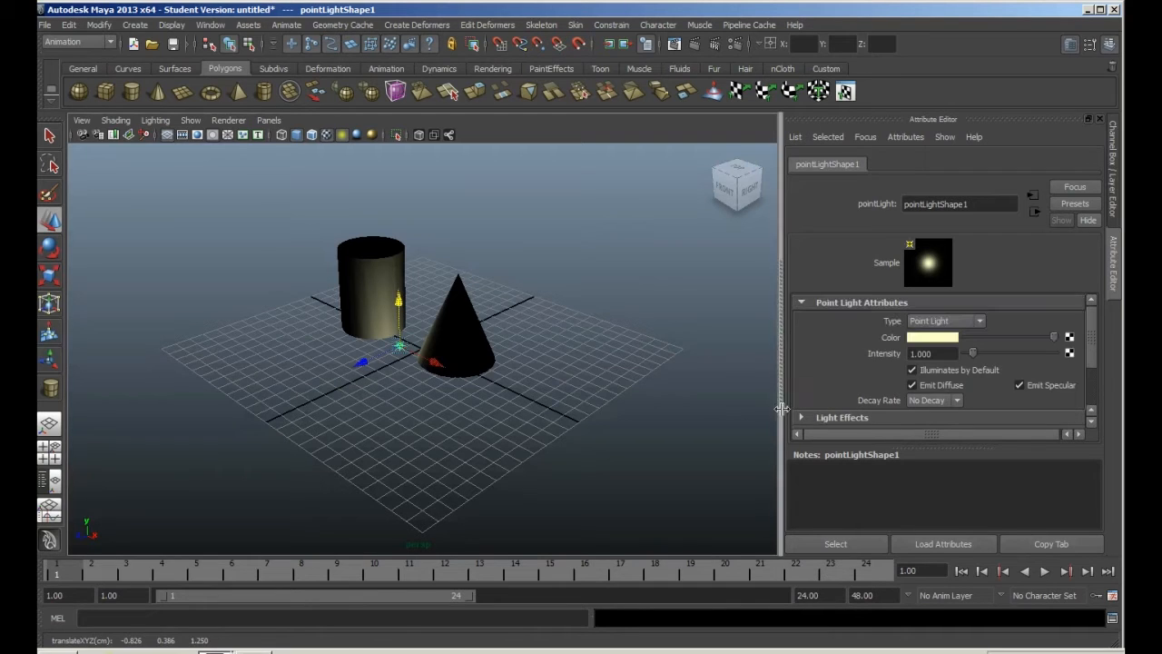
scroll(862, 363, down, 2)
scroll(857, 355, up, 2)
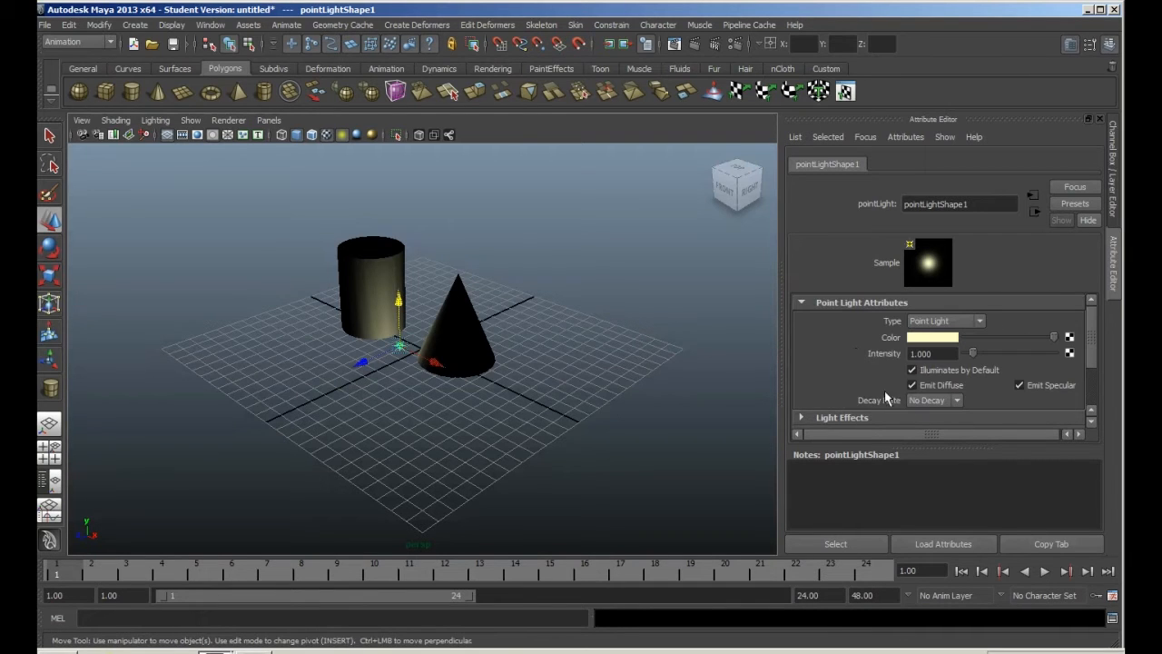
drag(359, 364, 262, 392)
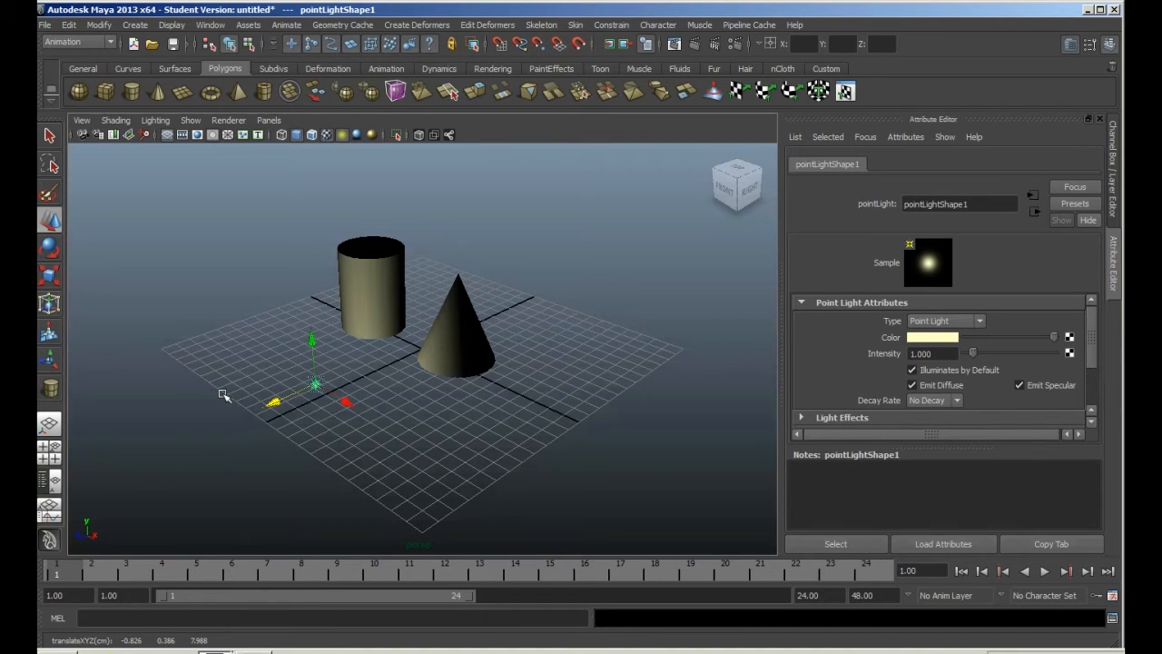
Step: Duplicate the point light, placing the copy at about 2.09 cm in Z with an intensity of -1
key(ctrl+d)
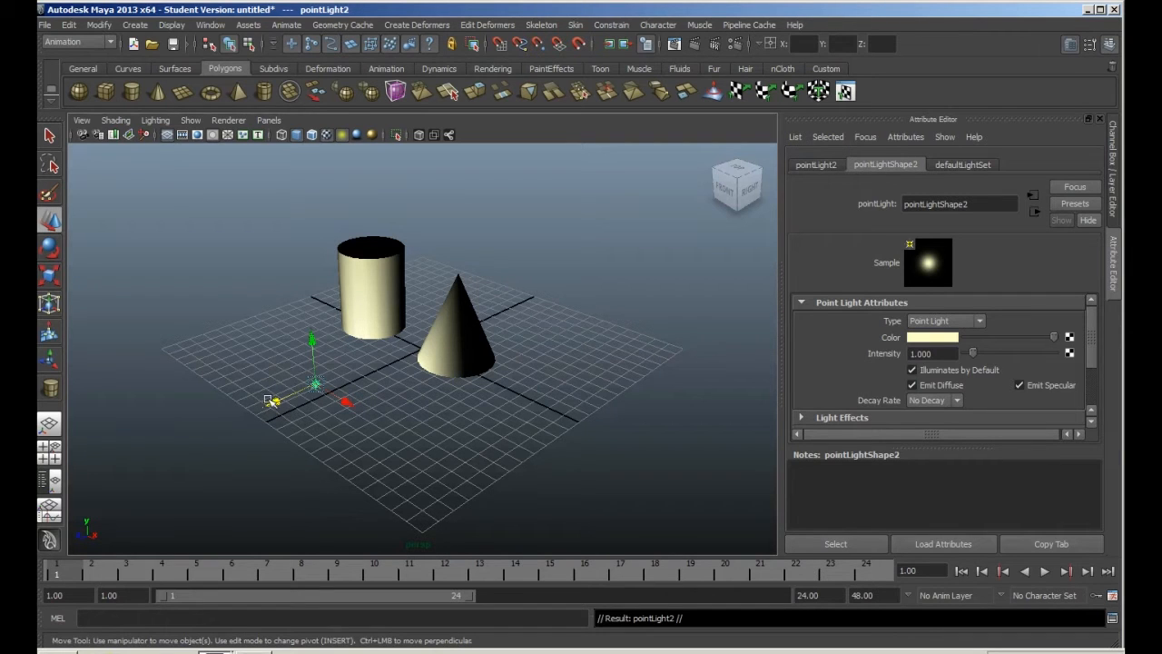
drag(274, 410, 367, 380)
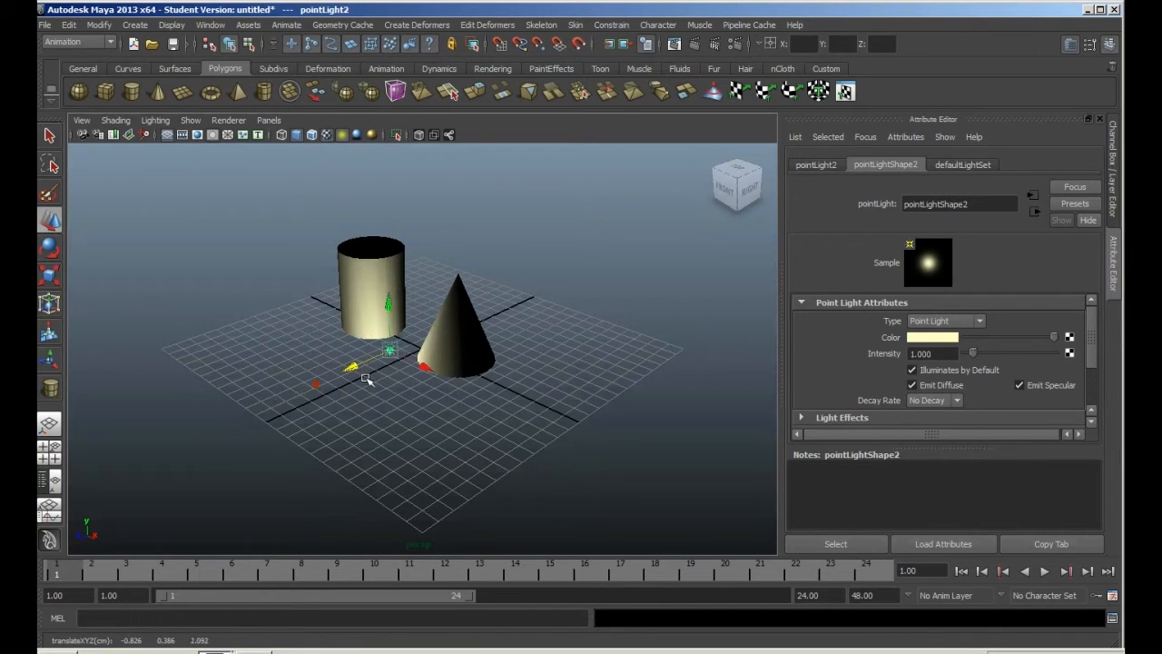
click(911, 353)
text(-)
key(Return)
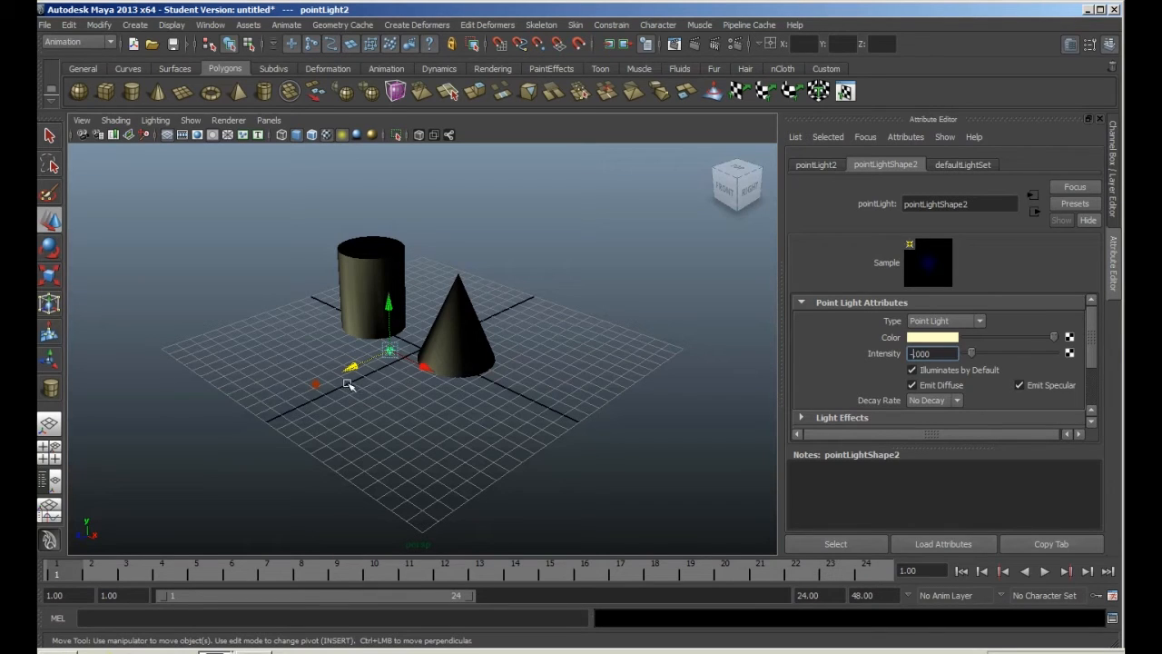
Step: Delete the duplicate negative-intensity light and select the original point light
click(391, 352)
click(408, 395)
drag(309, 376, 346, 403)
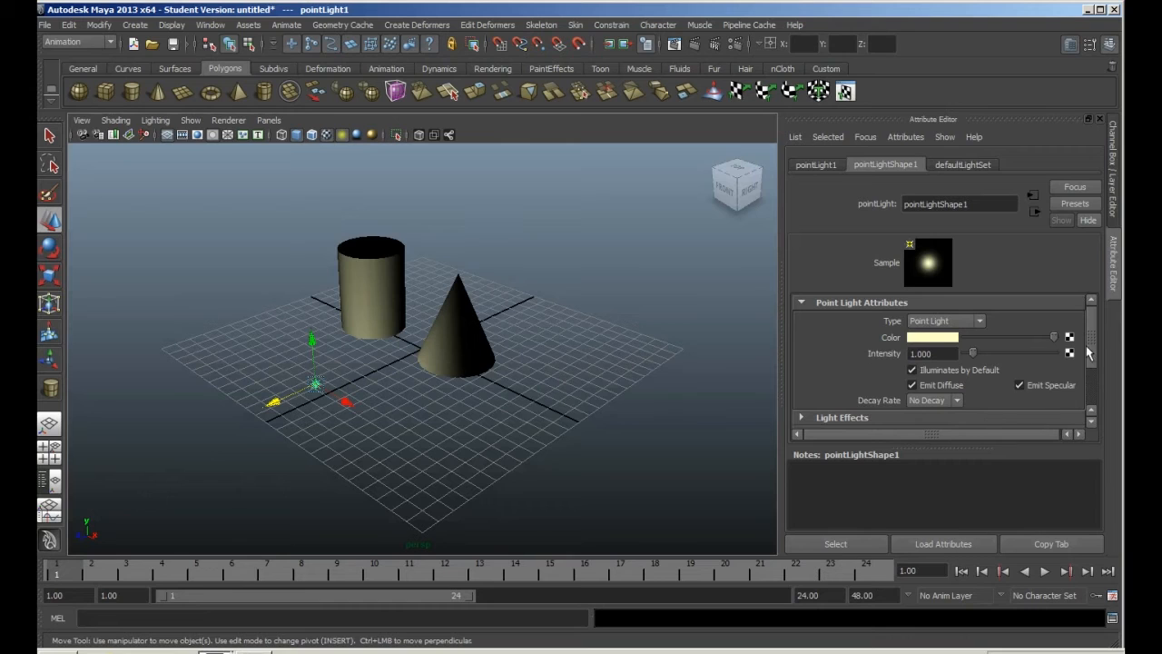
Step: Expand the point light's Light Effects settings and review the fog and glow options
drag(1097, 343, 1088, 368)
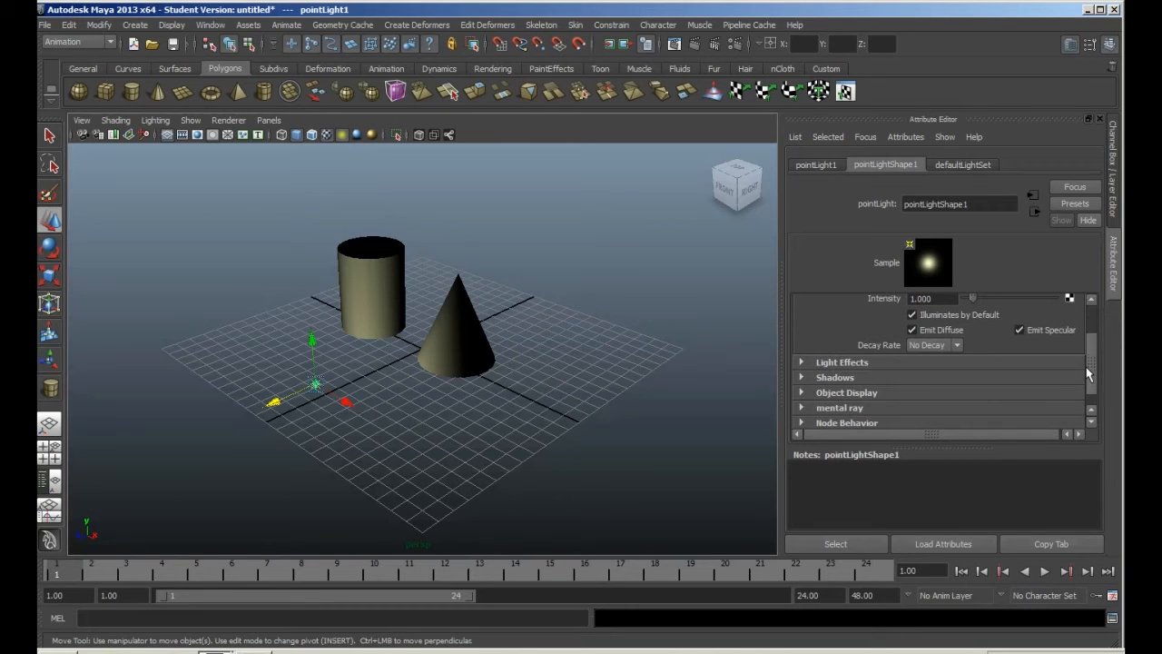
click(802, 363)
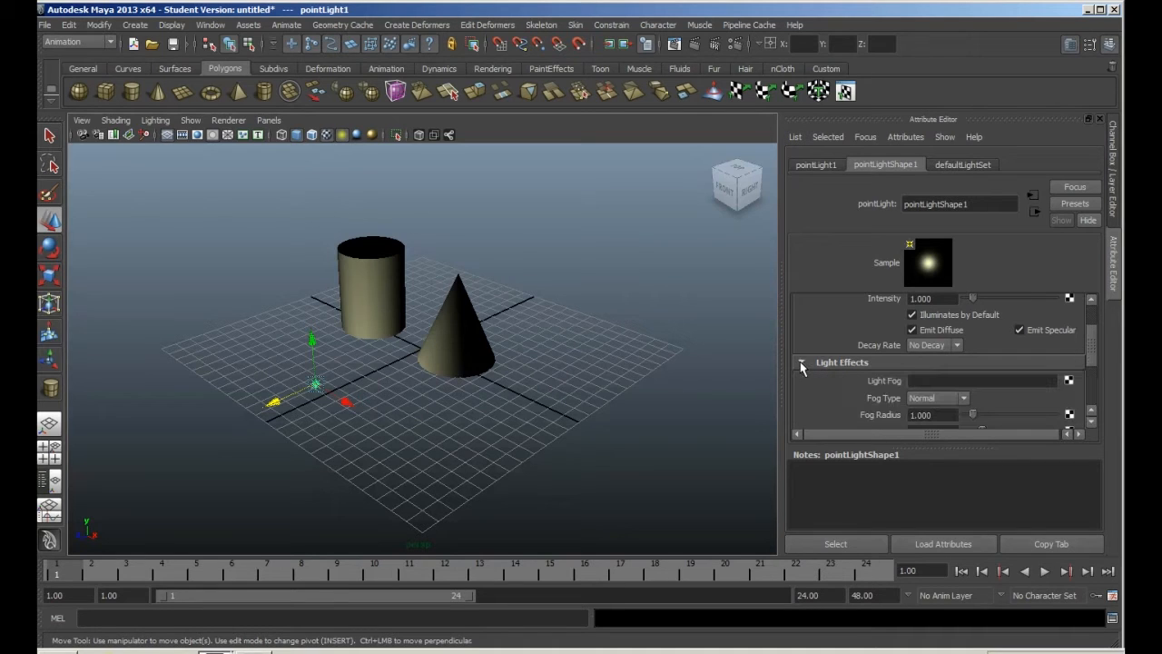
scroll(848, 379, down, 3)
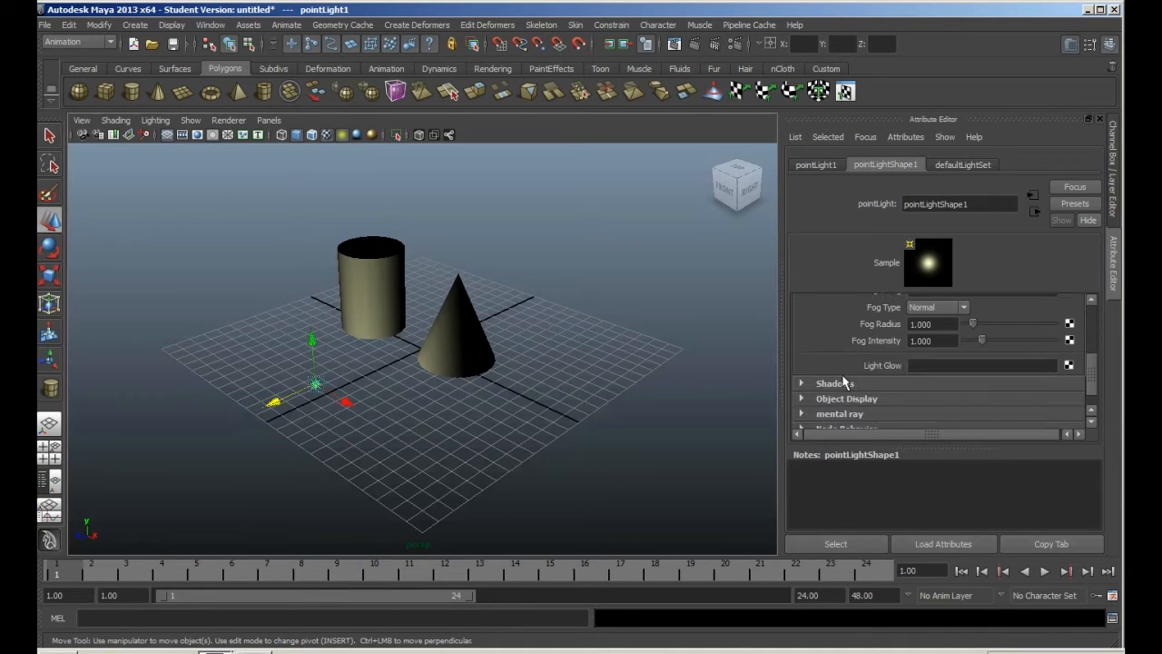
scroll(859, 356, up, 2)
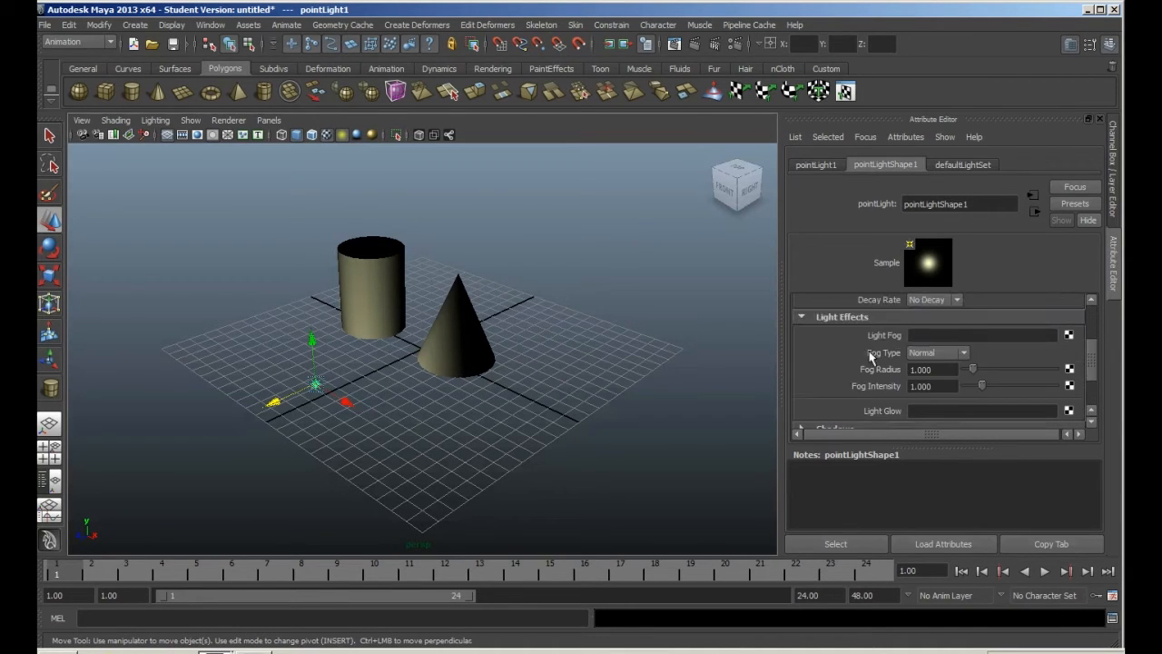
scroll(844, 374, down, 1)
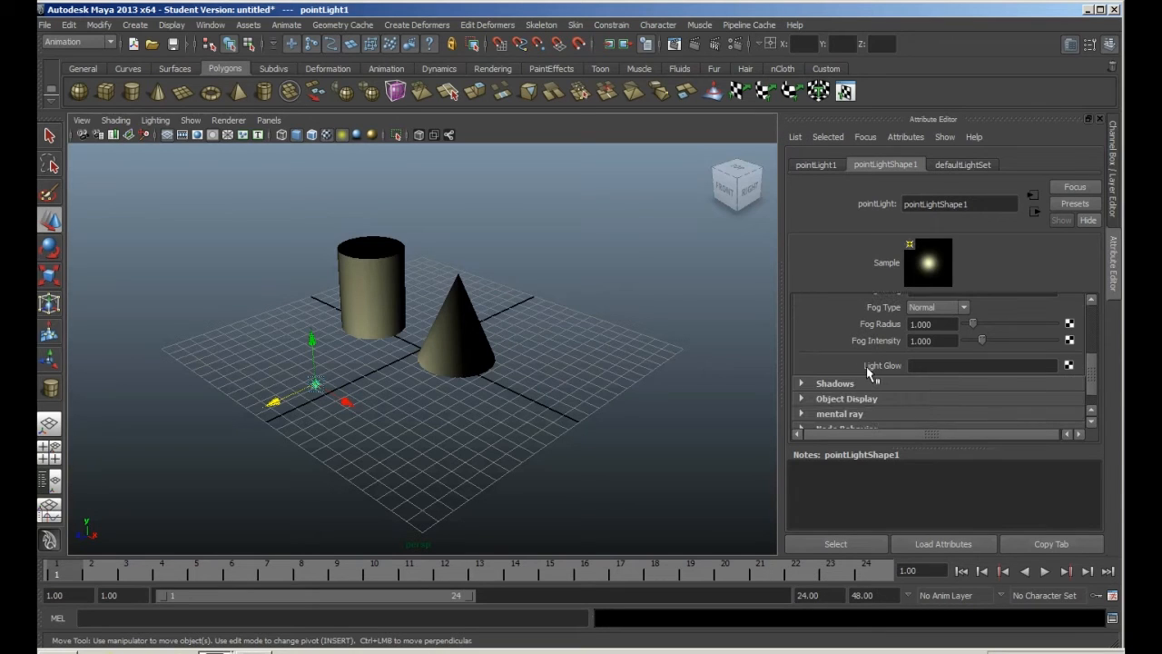
Step: Render the scene with the plain point light and move the render window clear of the Light Glow setting
click(696, 46)
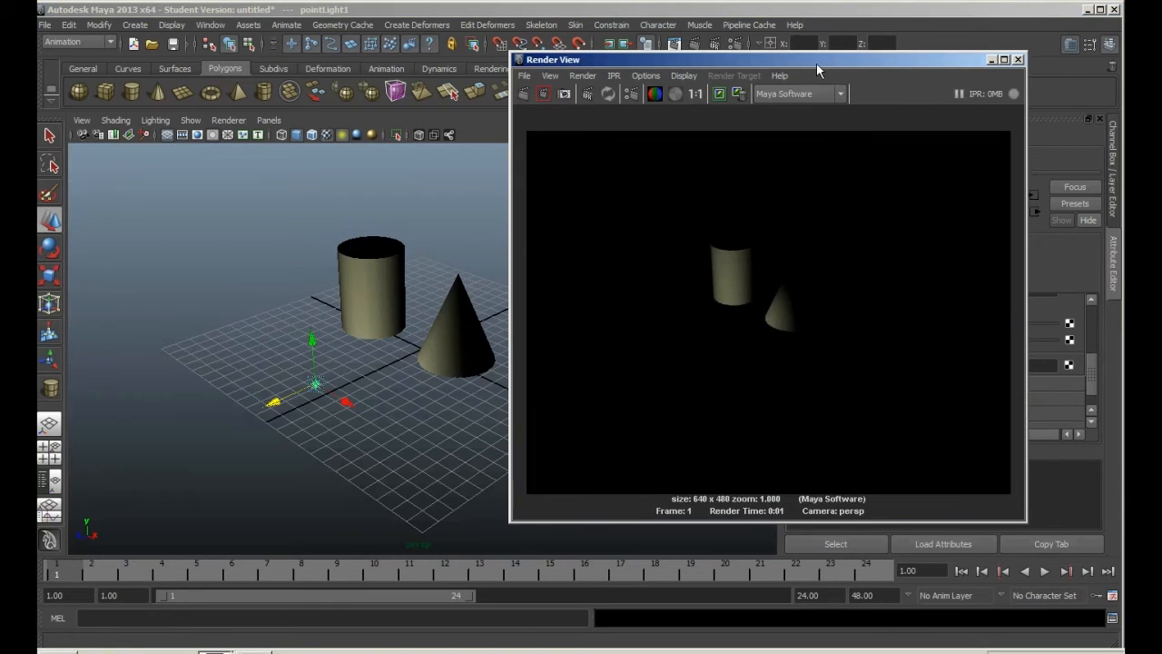
drag(818, 70, 624, 59)
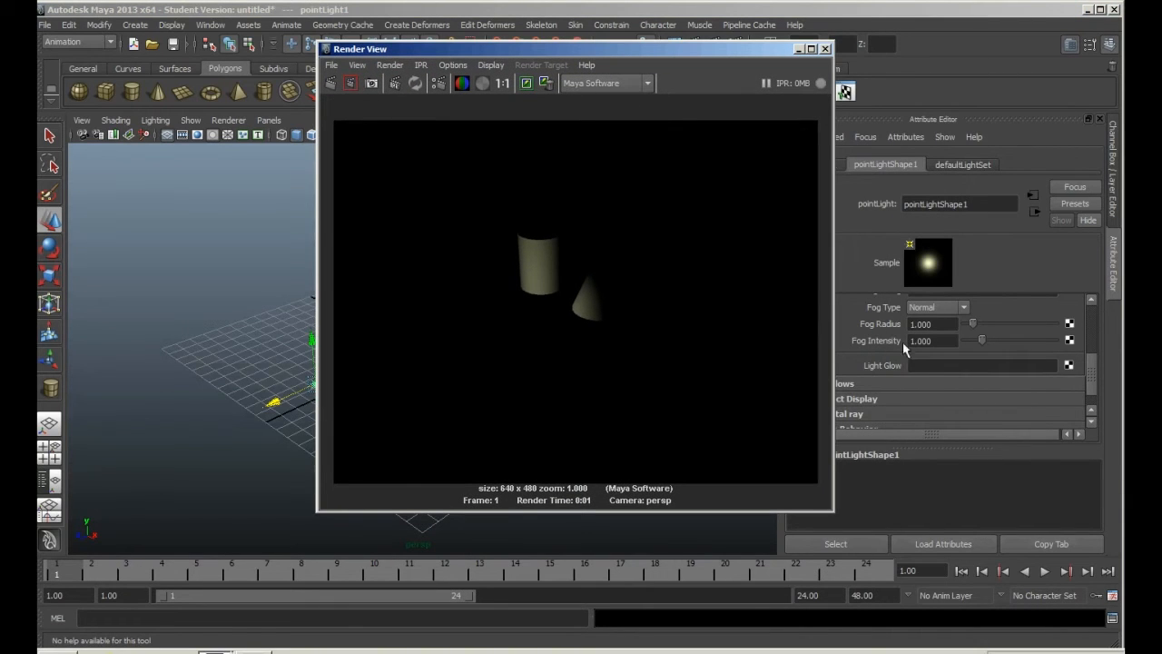
Step: Add an optical FX light glow to the point light and render the scene again
click(1068, 365)
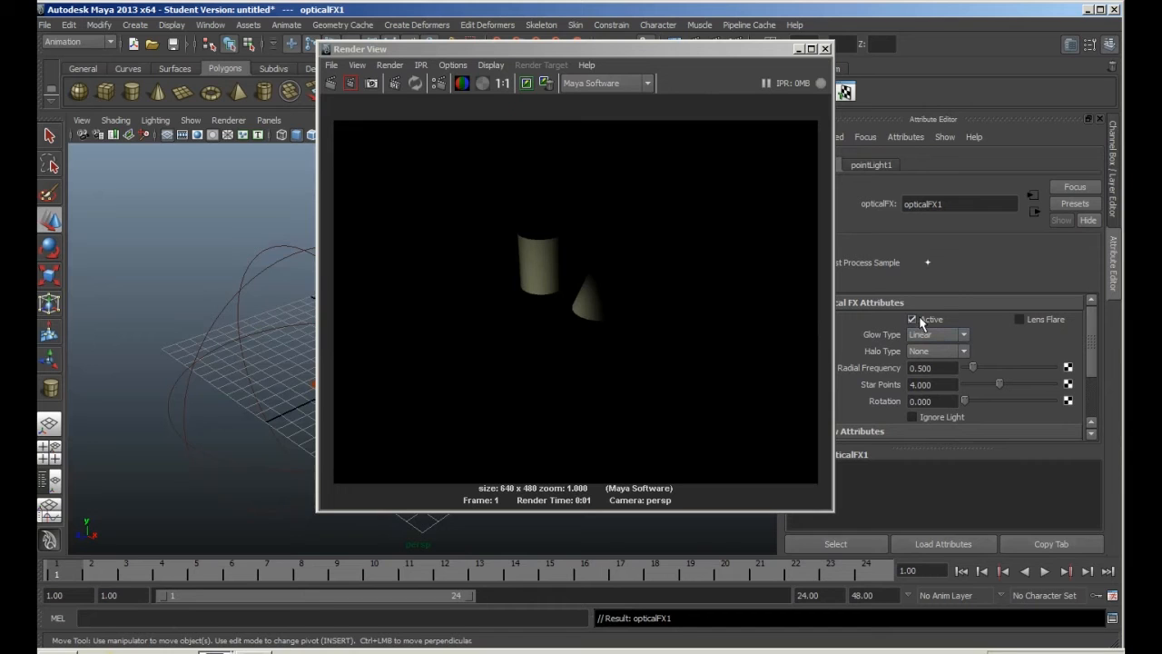
click(333, 83)
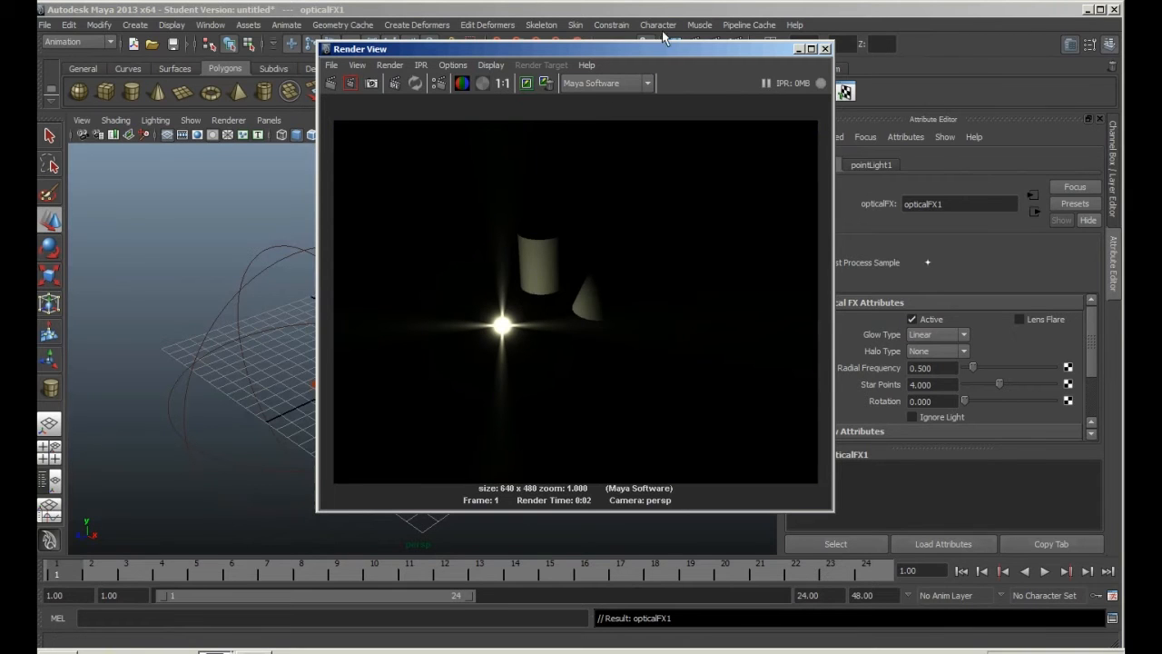
drag(679, 49, 510, 42)
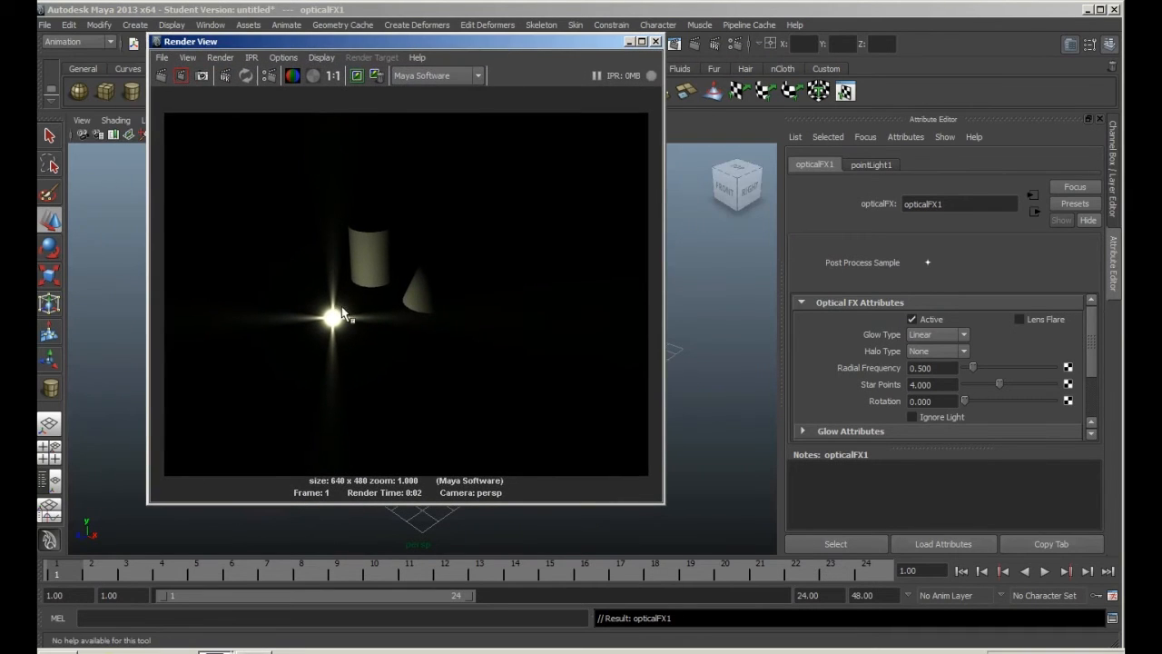
scroll(956, 421, down, 2)
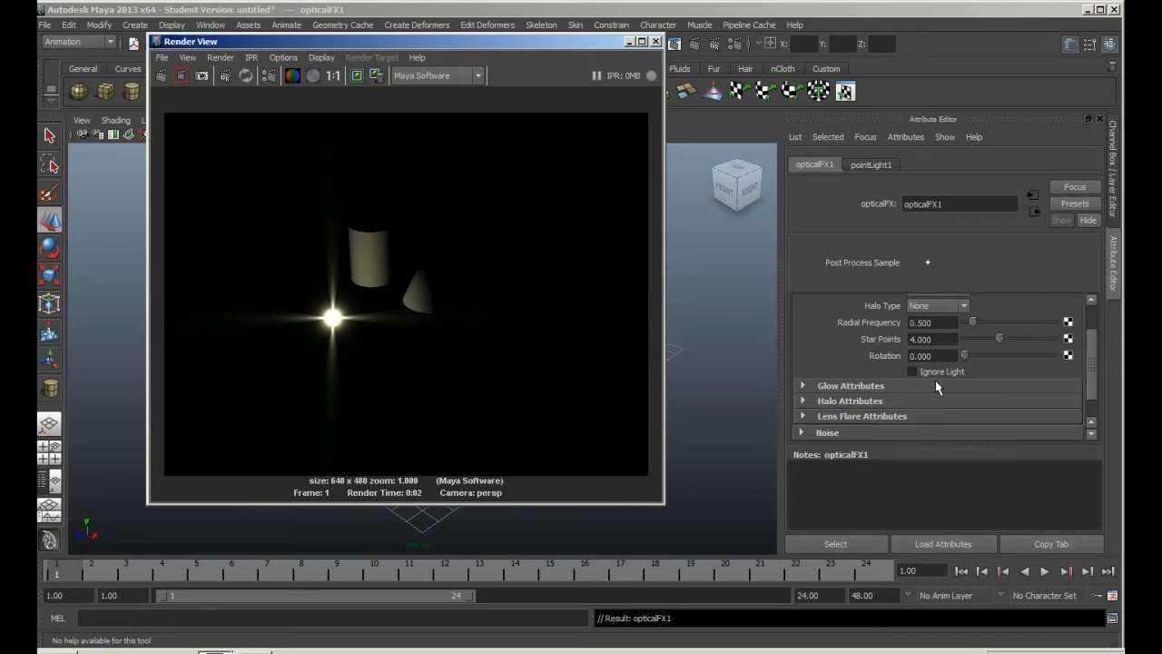
Step: Enable Lens Flare on the point light's optical FX, render the scene again, and close the render window
scroll(908, 374, up, 2)
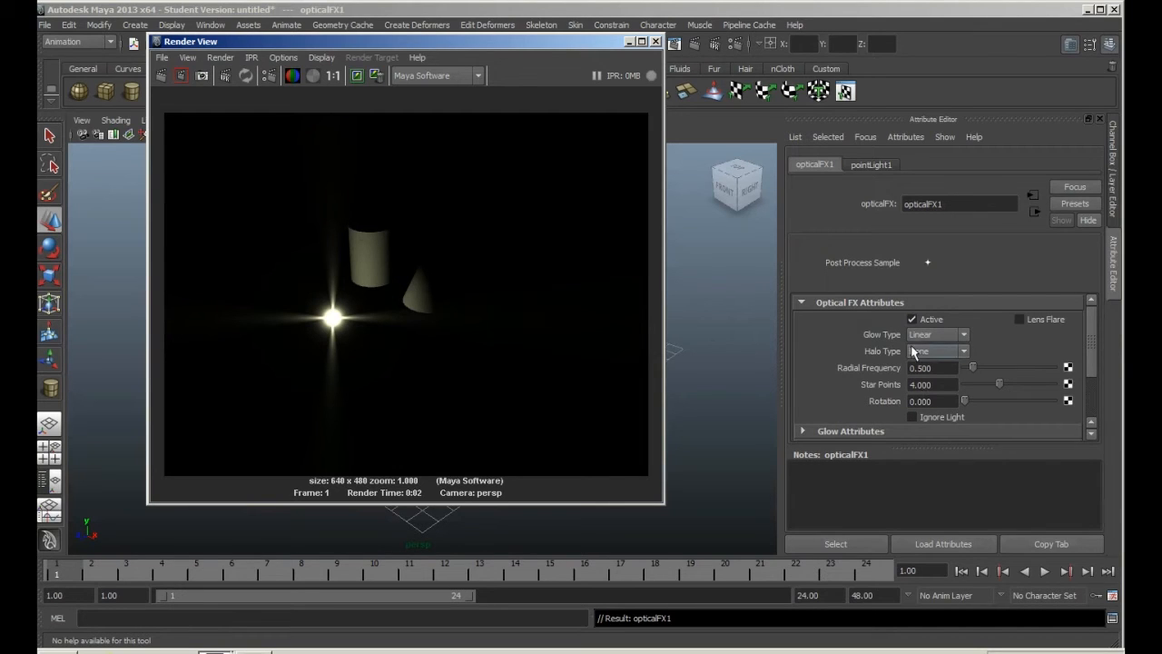
click(1020, 319)
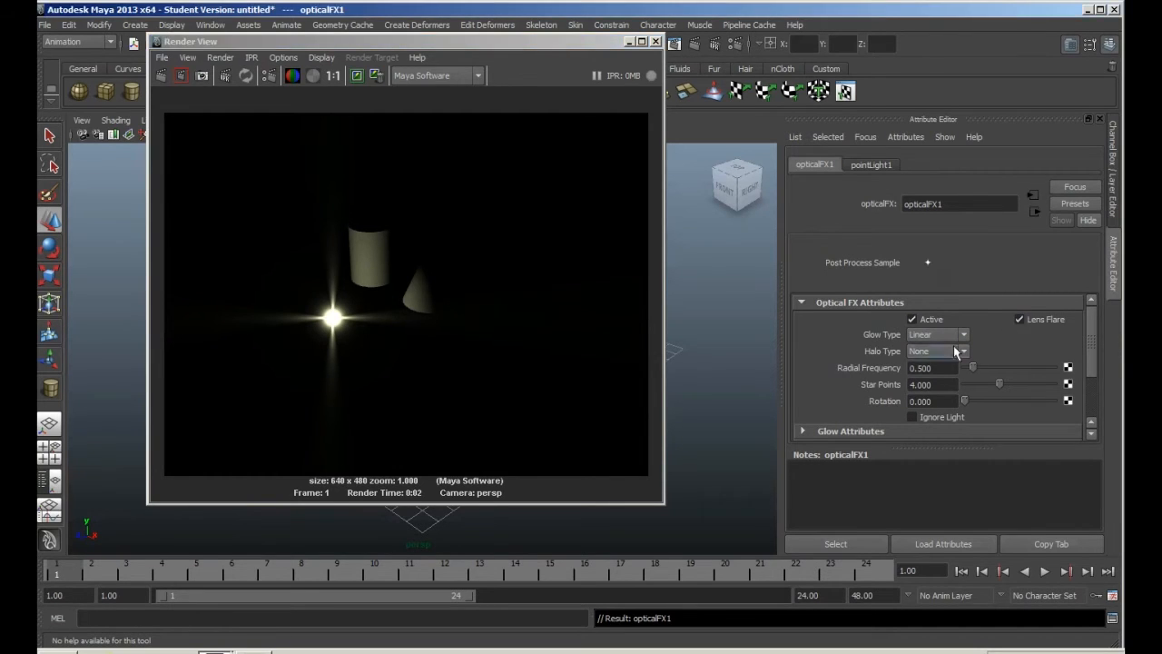
click(161, 78)
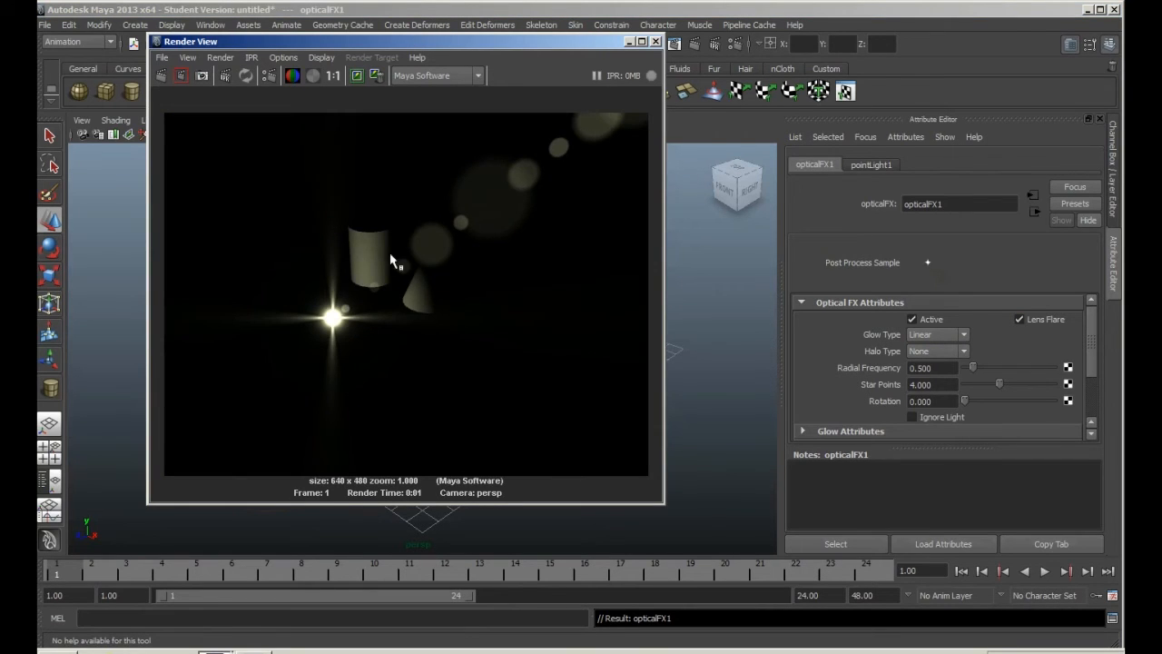
click(657, 43)
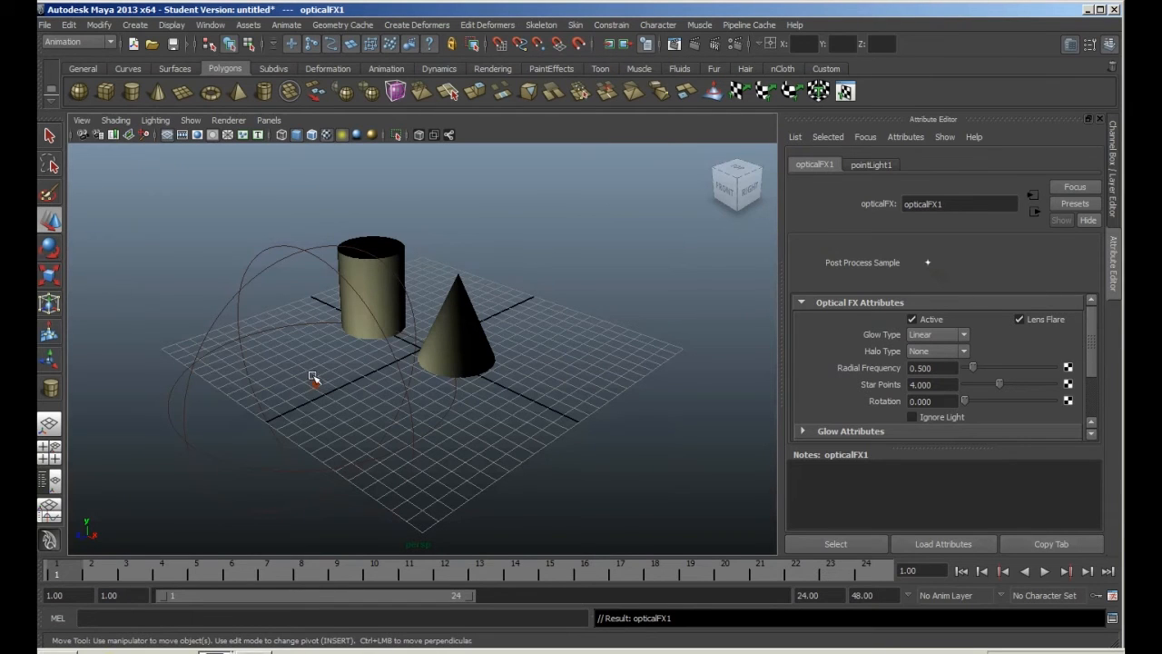
Step: Delete the point light and create a spot light in its place
drag(305, 363, 338, 400)
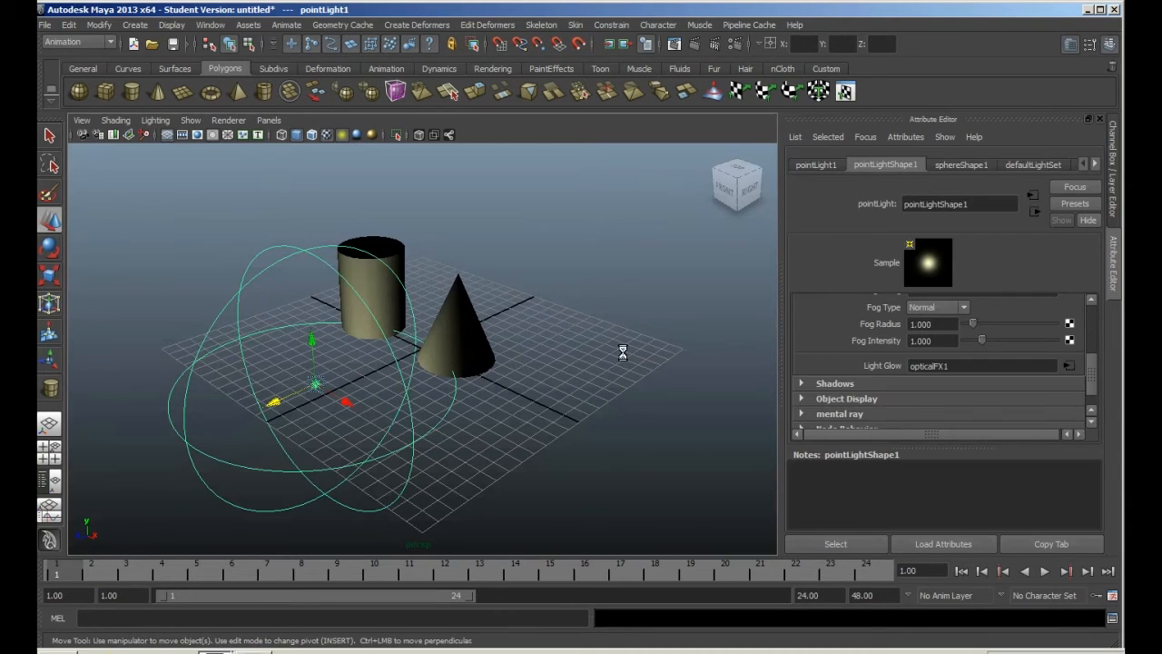
key(Delete)
click(134, 25)
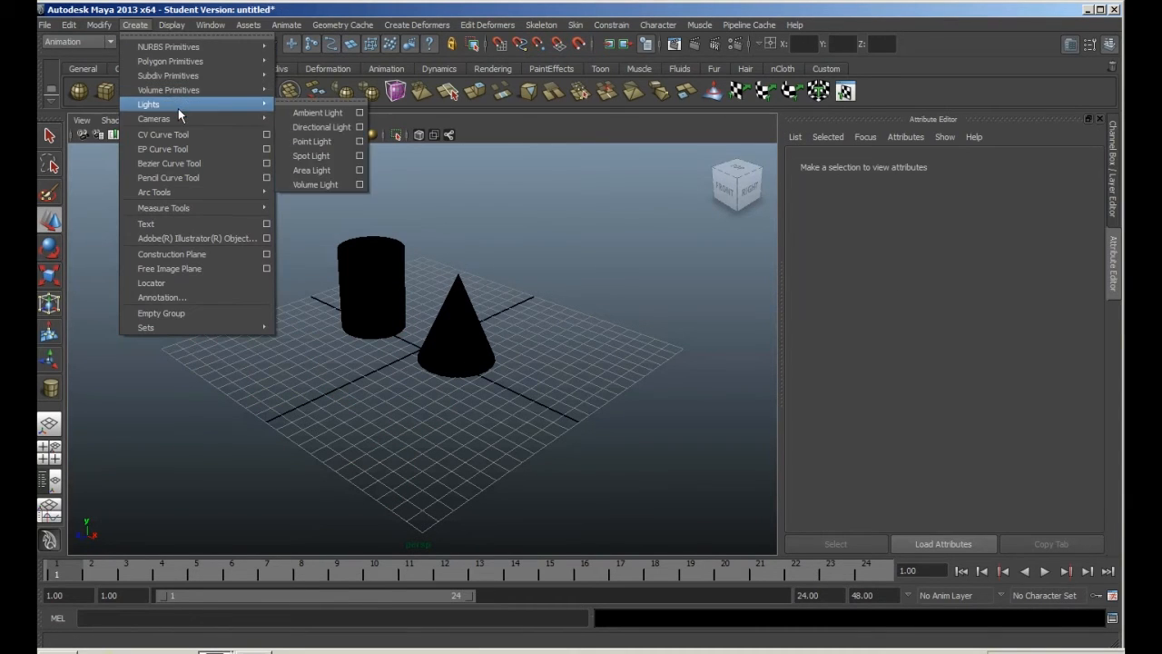
mouse_move(264, 108)
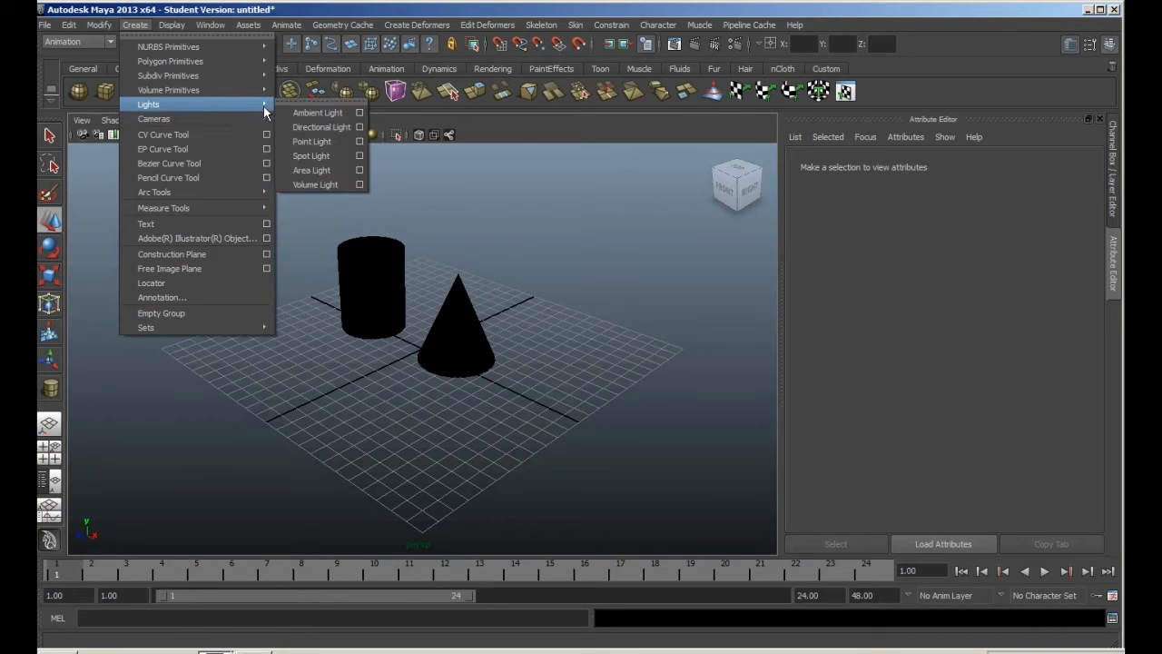
click(339, 156)
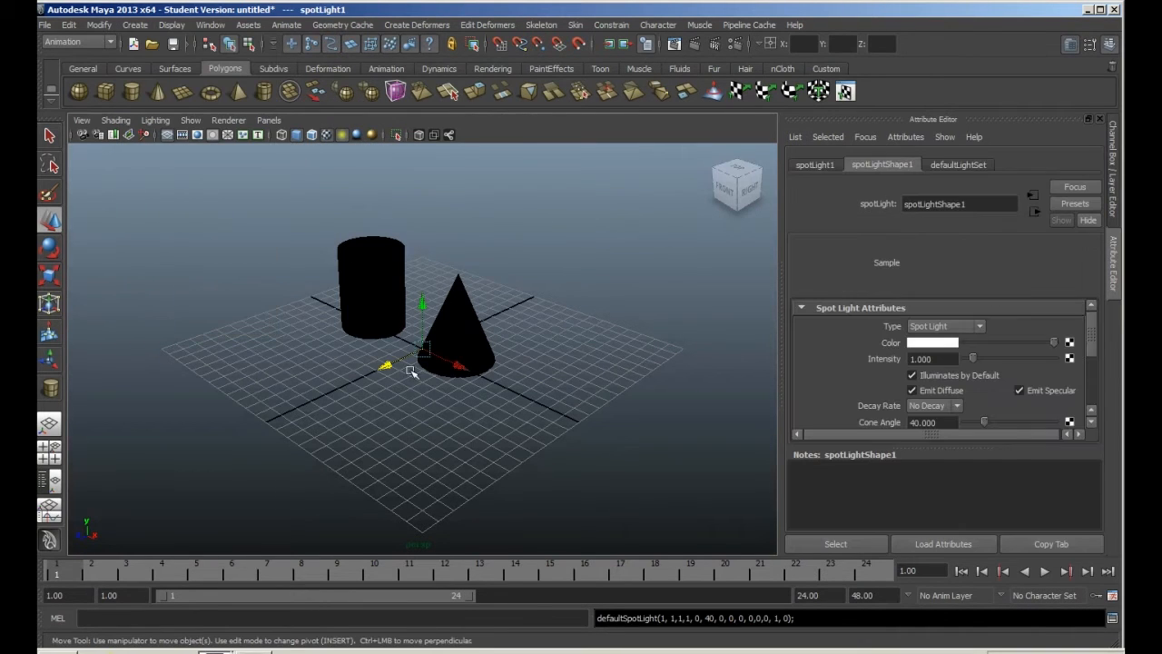
Step: Move the spot light to about X -3.5, Y 4.4, Z 10.6 so that it shines on the cylinder
drag(242, 421, 220, 431)
drag(281, 376, 253, 279)
drag(302, 337, 274, 320)
drag(243, 245, 243, 277)
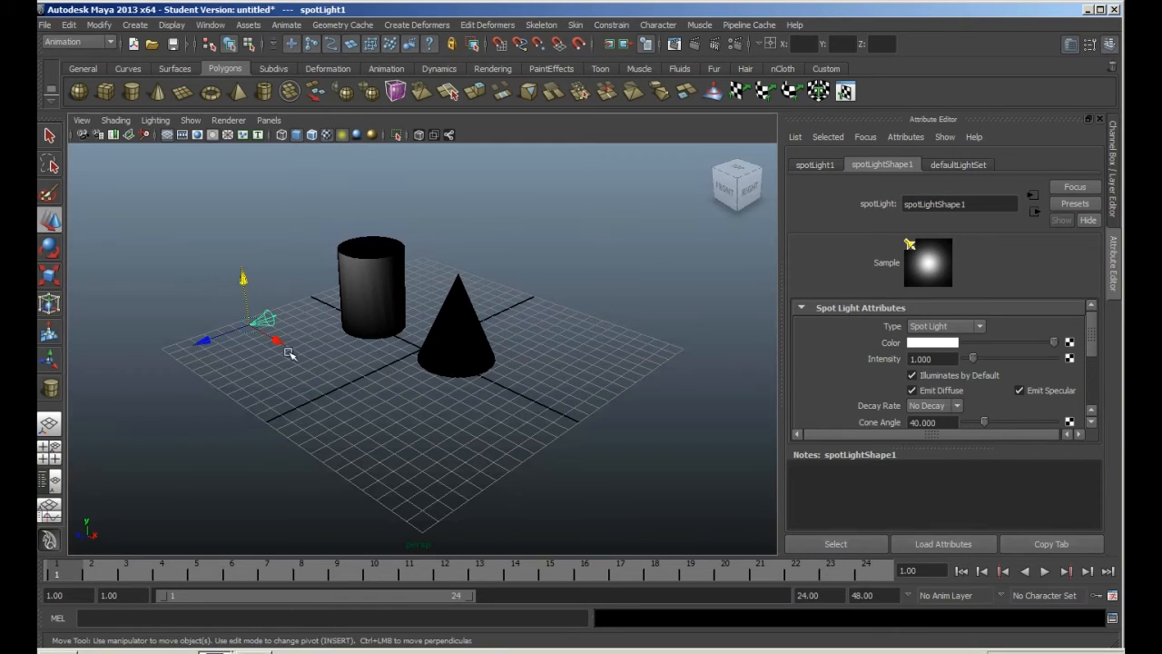
drag(276, 338, 269, 337)
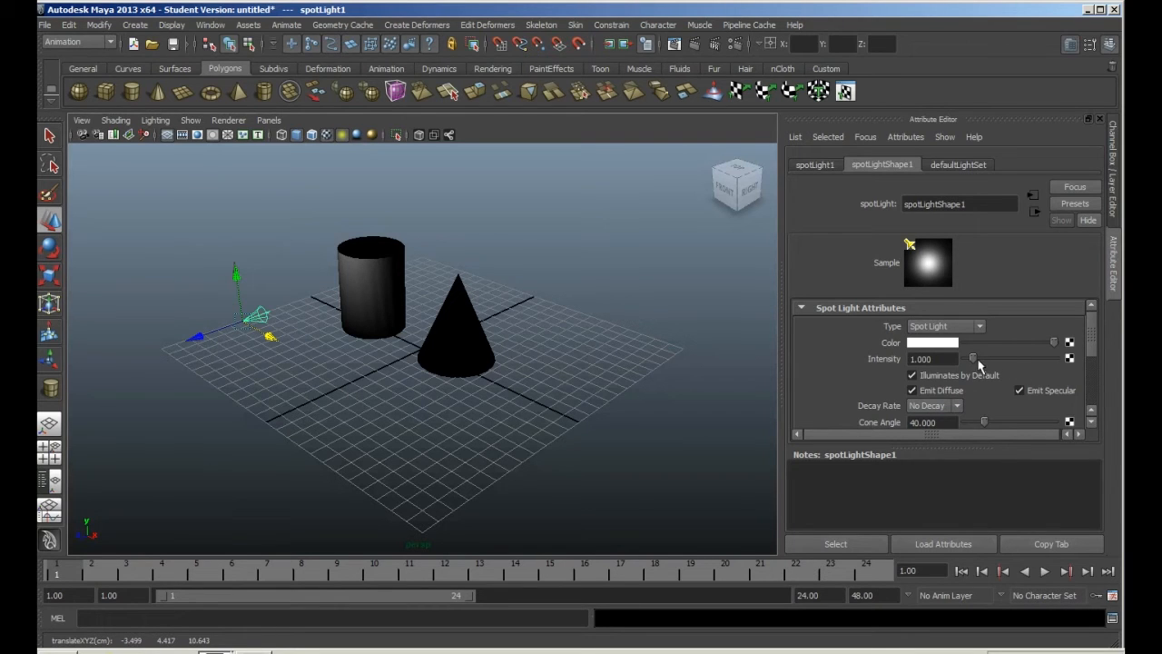
Step: Set the spot light's decay rate to Quadratic and its intensity to 100
drag(978, 362, 986, 360)
click(926, 439)
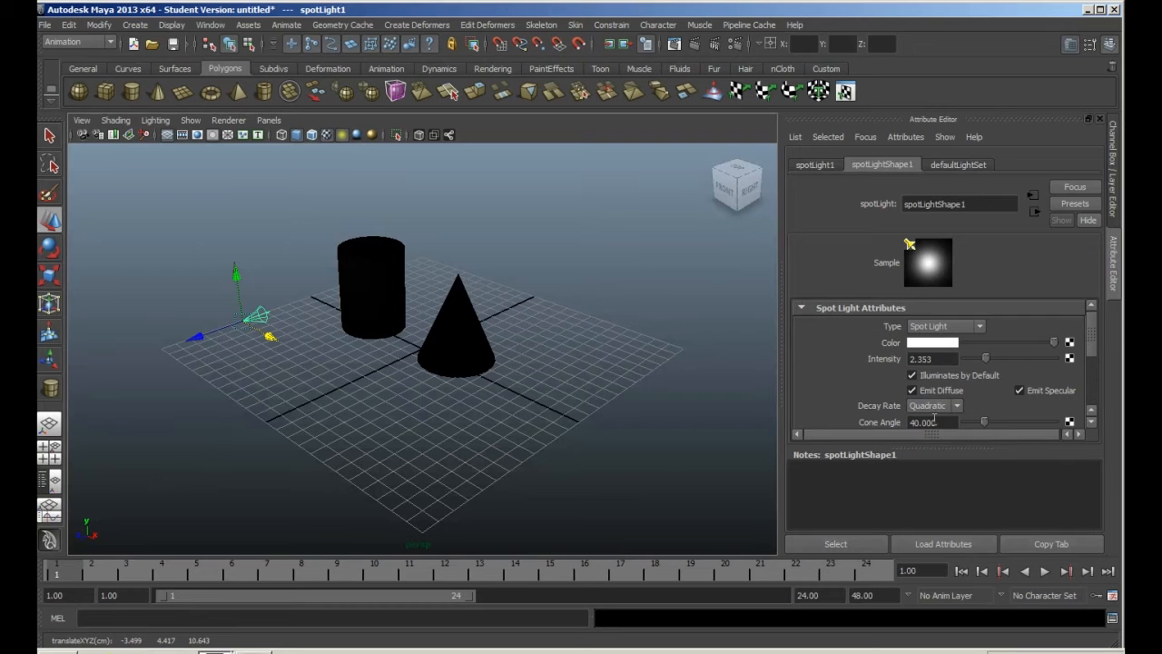
click(926, 359)
text(100)
key(Return)
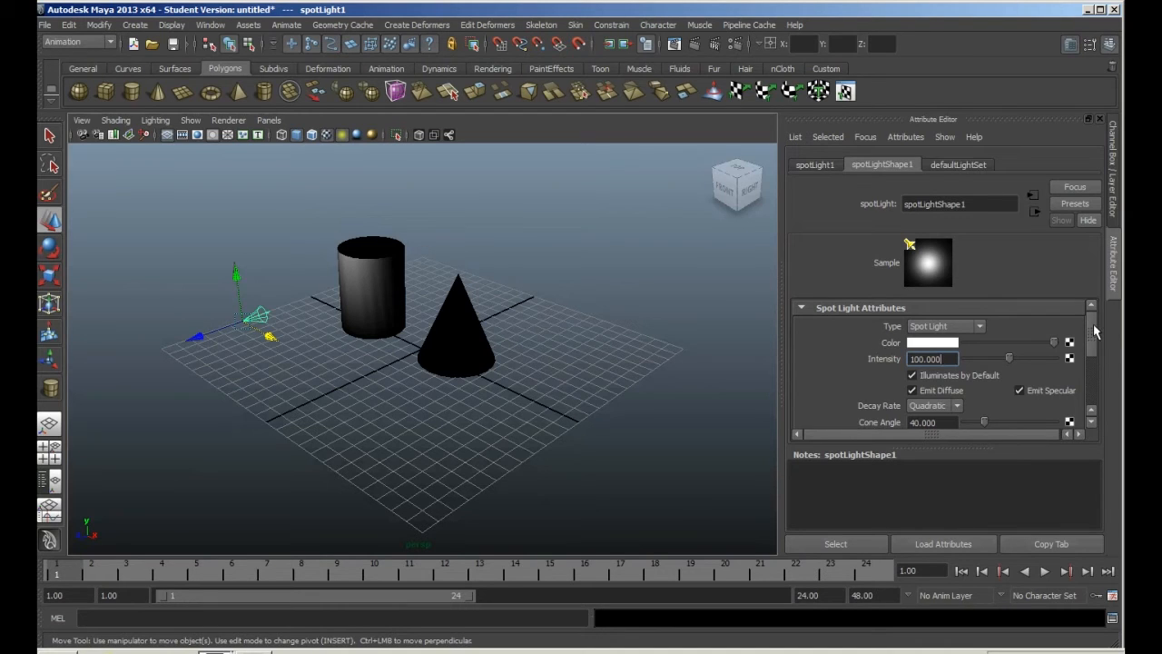
Step: Adjust the spot light's cone angle to about 87.7, penumbra angle to about 0.42 and dropoff to about 36.4
scroll(1093, 329, down, 3)
mouse_move(983, 364)
mouse_down()
mouse_move(1011, 384)
mouse_move(976, 400)
mouse_up()
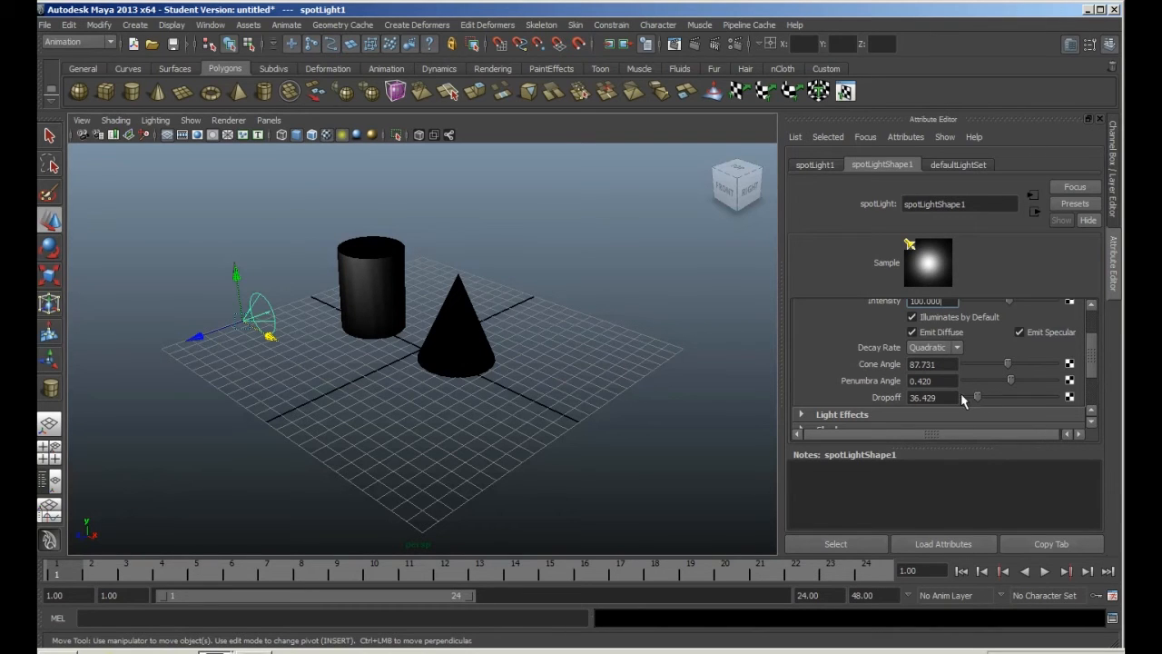
Step: Expand the spot light's Light Effects settings and review the fog, glow, curve and barn door options
scroll(965, 344, down, 2)
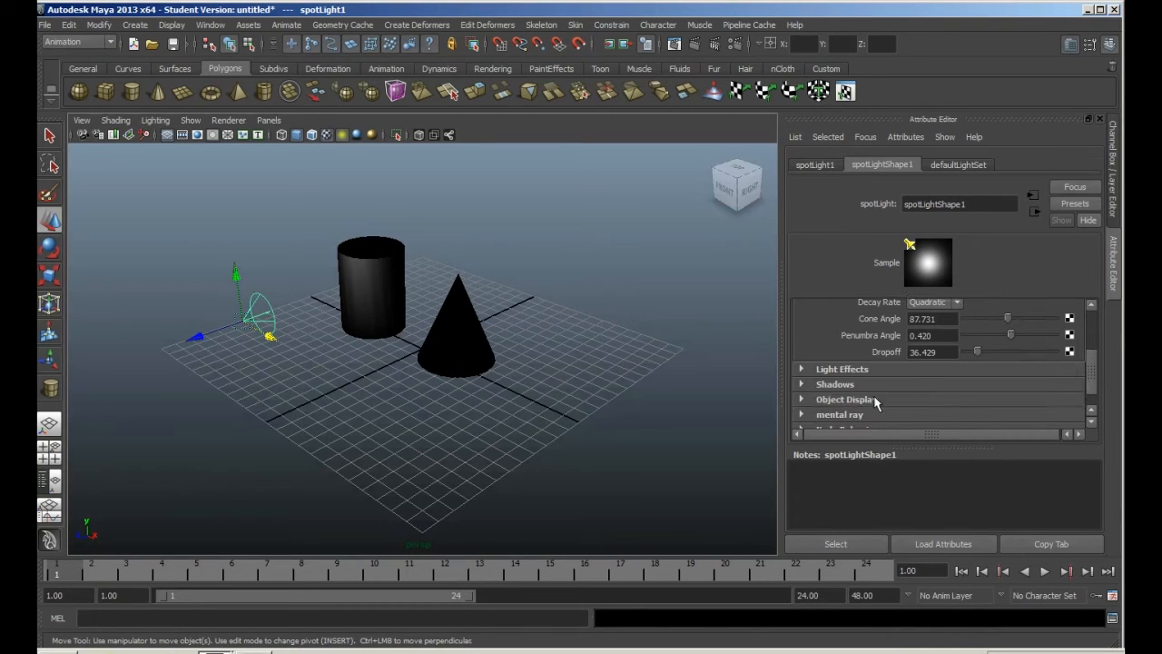
click(801, 367)
scroll(885, 374, down, 4)
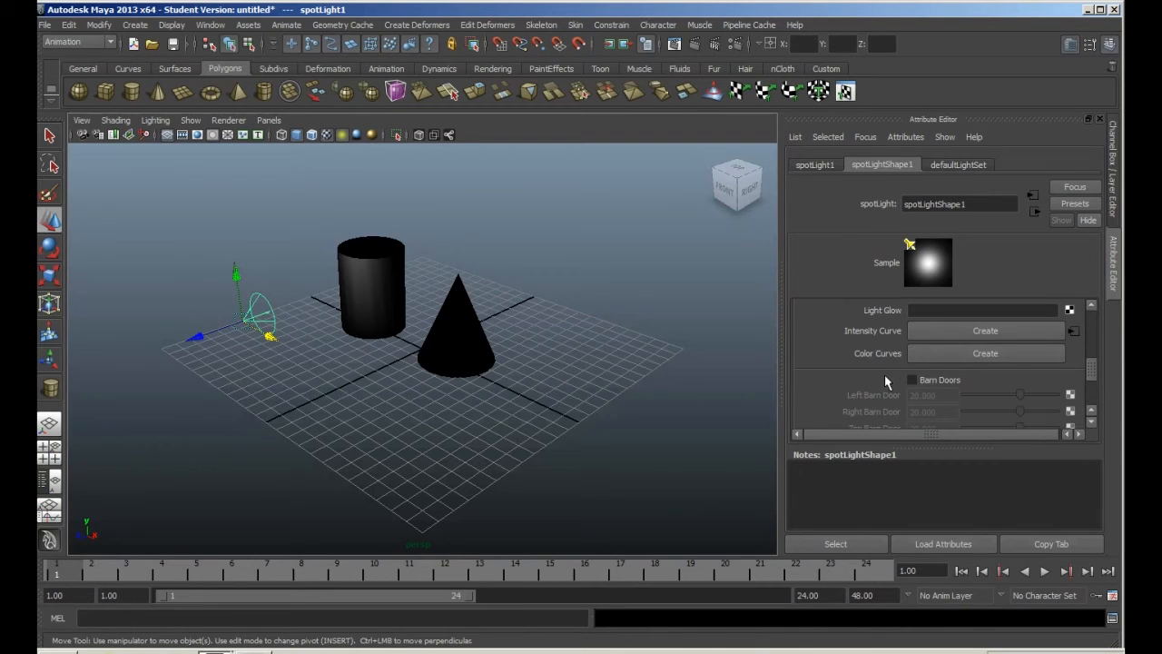
scroll(934, 386, down, 1)
scroll(931, 390, up, 3)
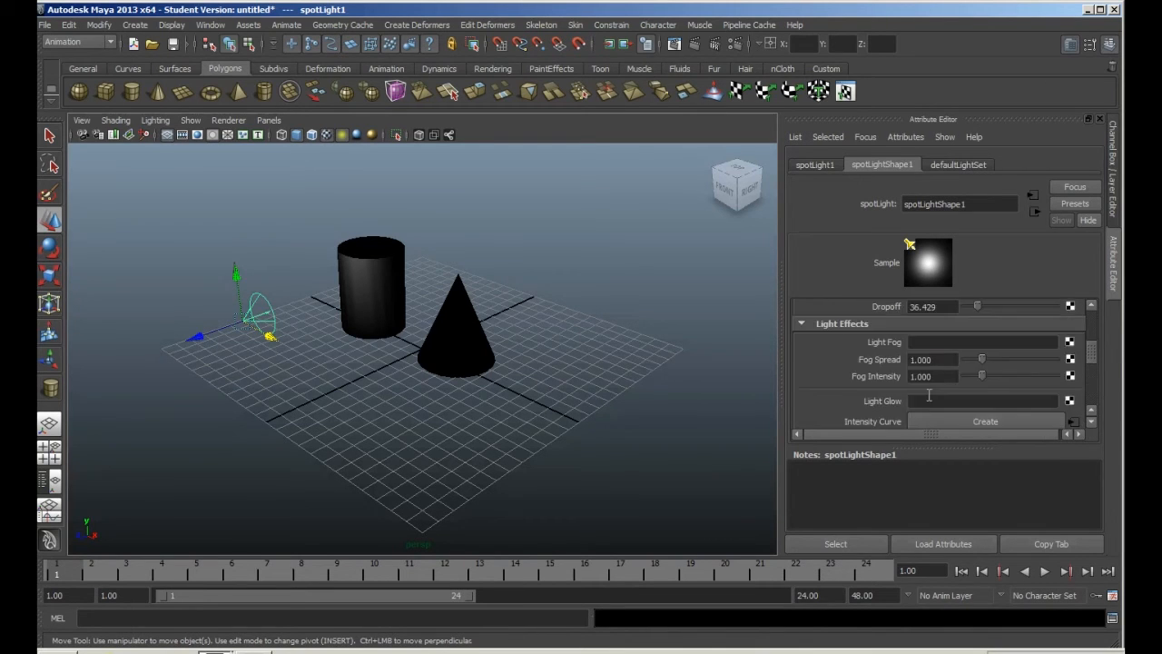
scroll(950, 382, up, 1)
scroll(960, 387, up, 1)
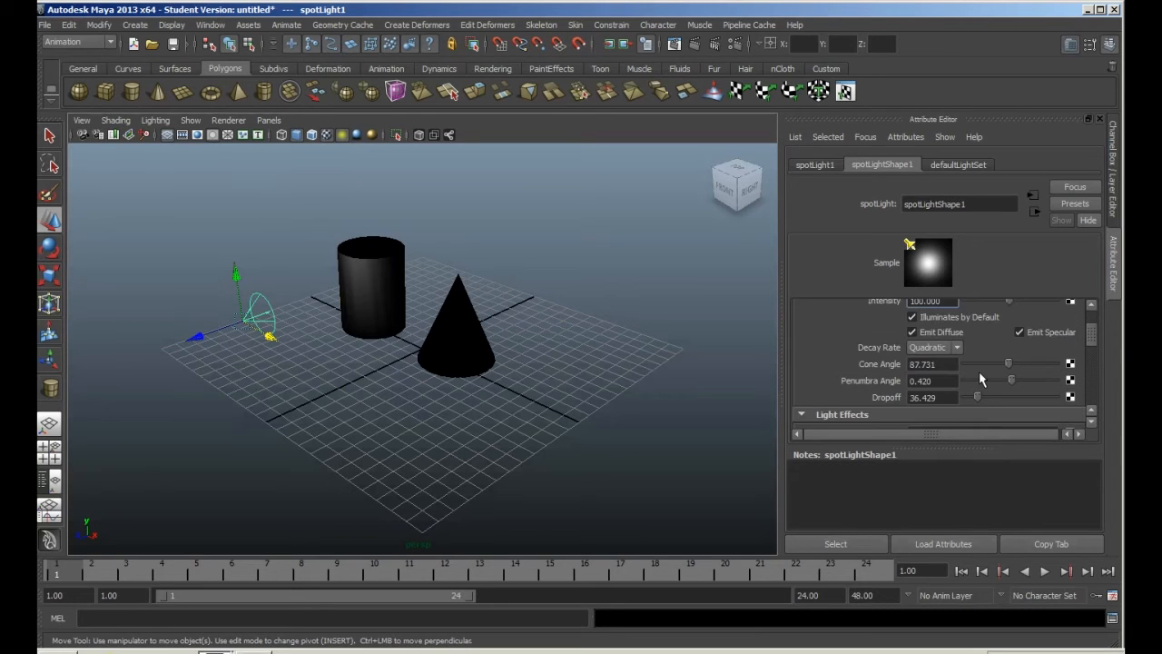
scroll(960, 387, down, 2)
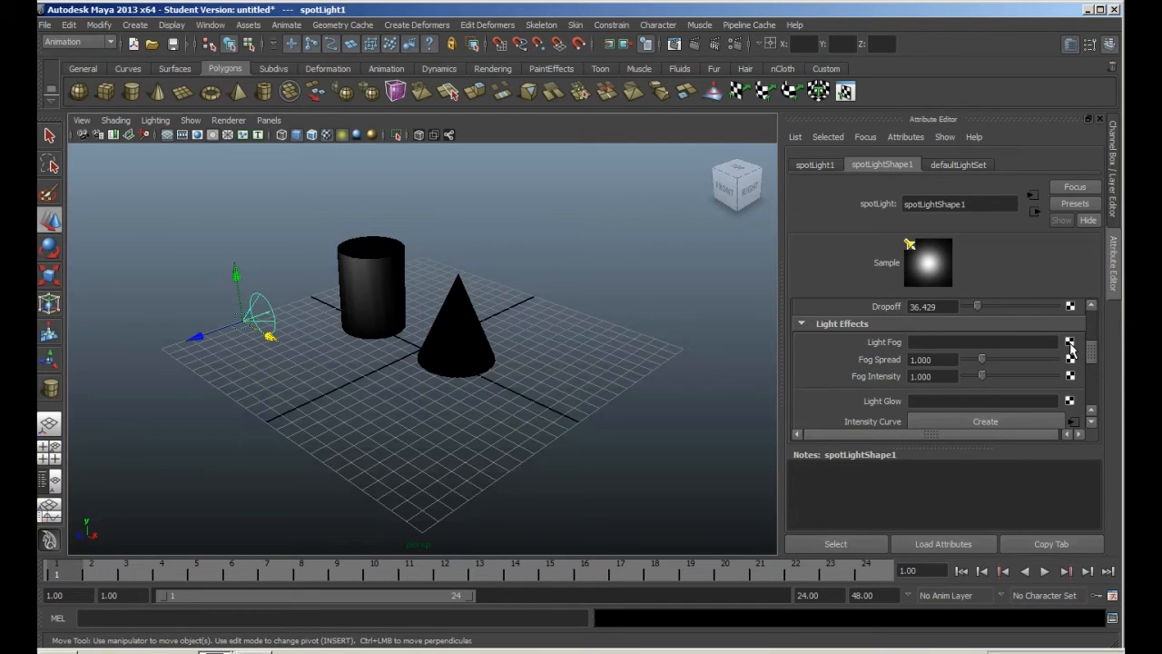
Step: Add a light fog to the spot light, render the scene, and close the render window
click(1070, 343)
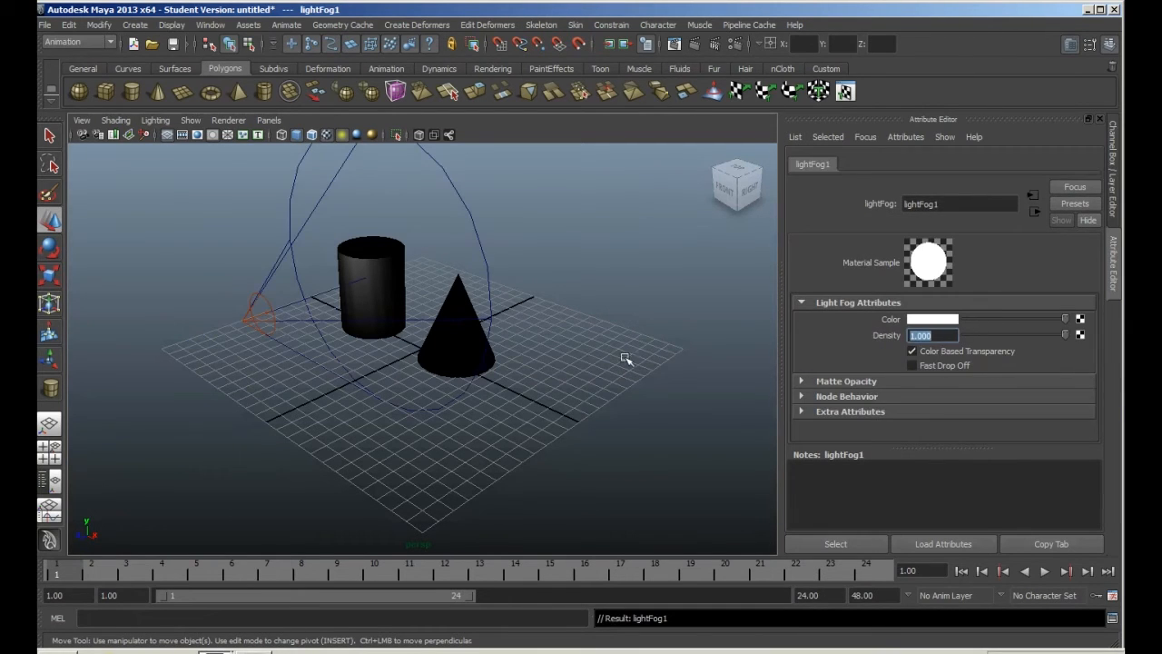
click(912, 351)
click(695, 45)
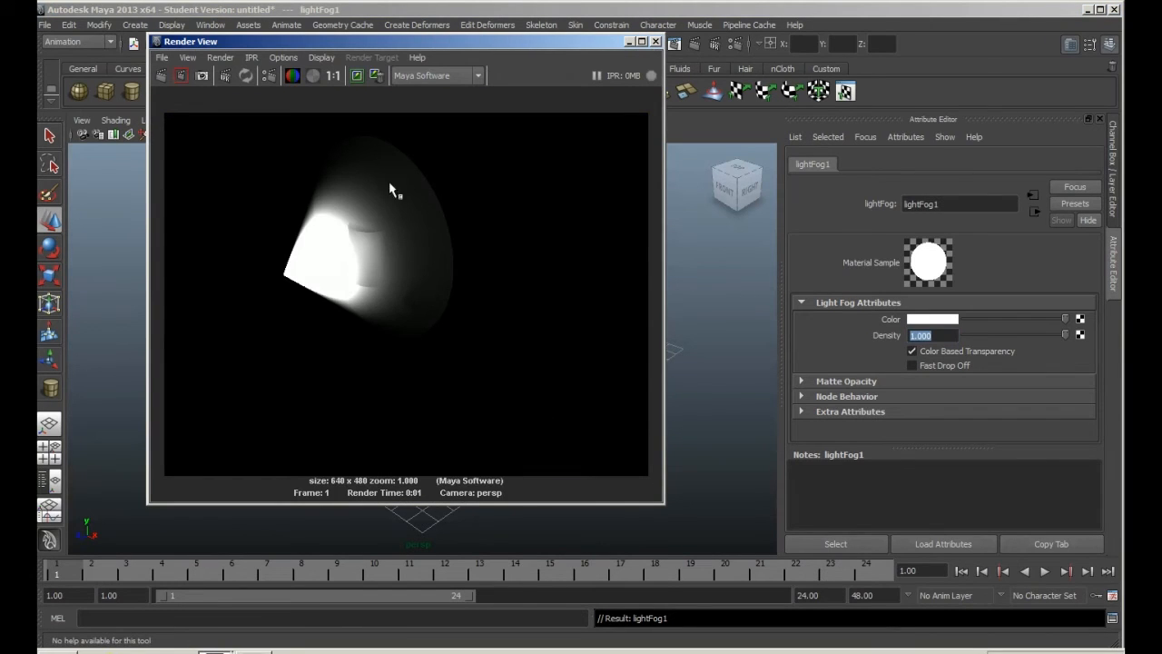
click(655, 42)
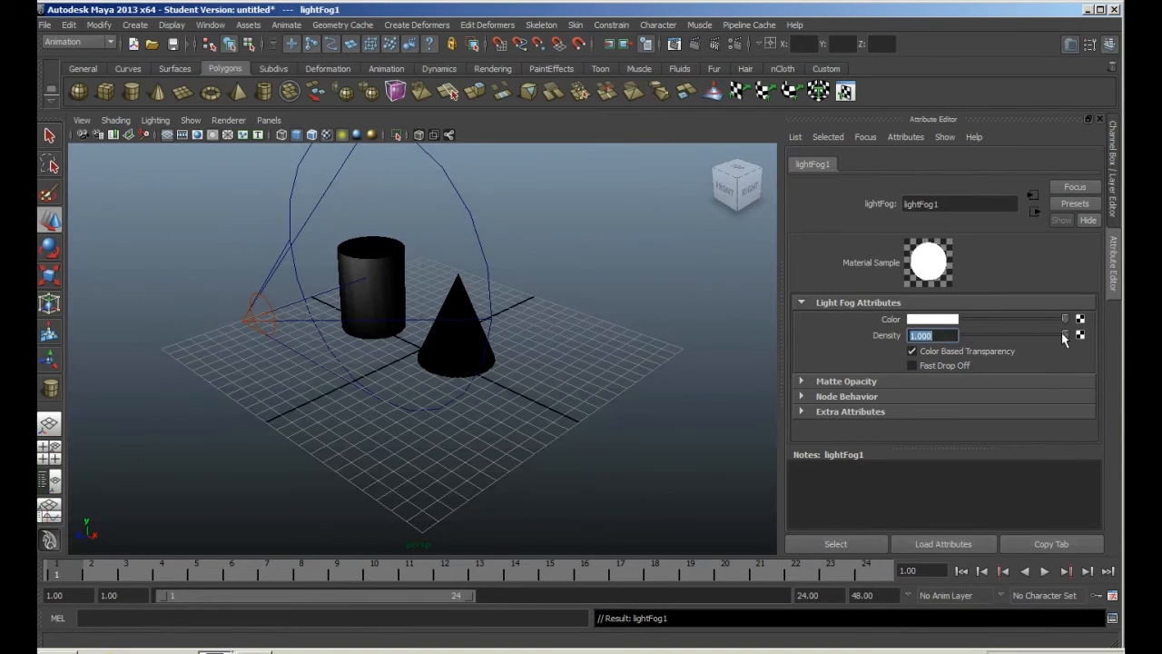
Step: Lower the light fog's density to about 0.58, then map a Cloud texture to the density
drag(1063, 334, 1025, 338)
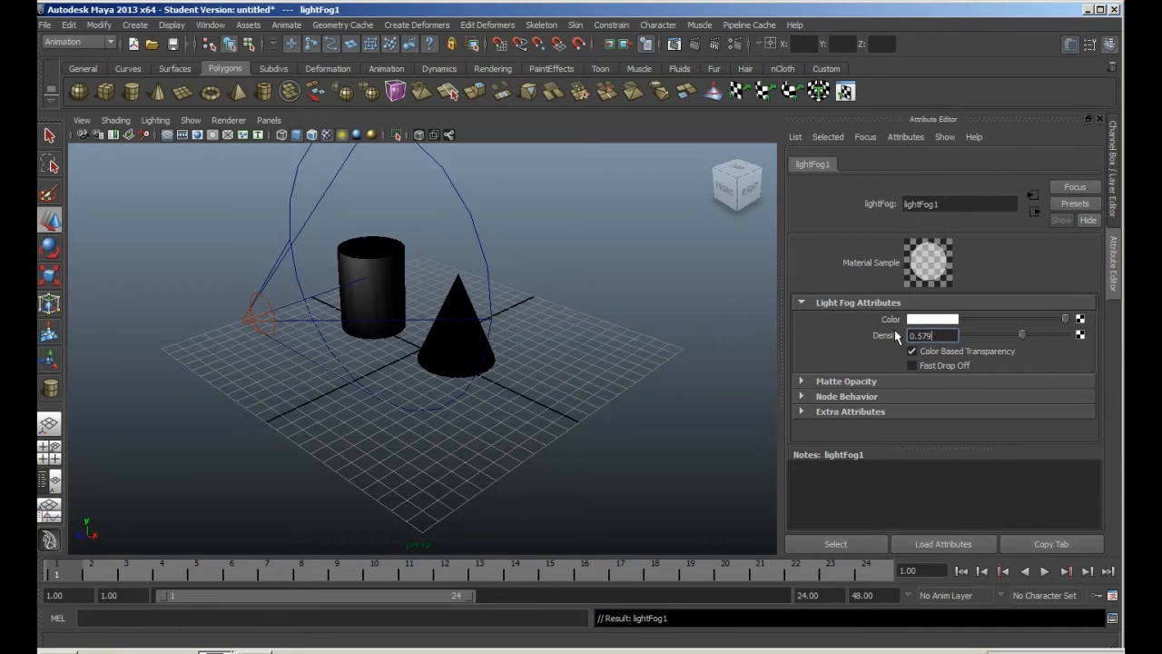
click(1081, 335)
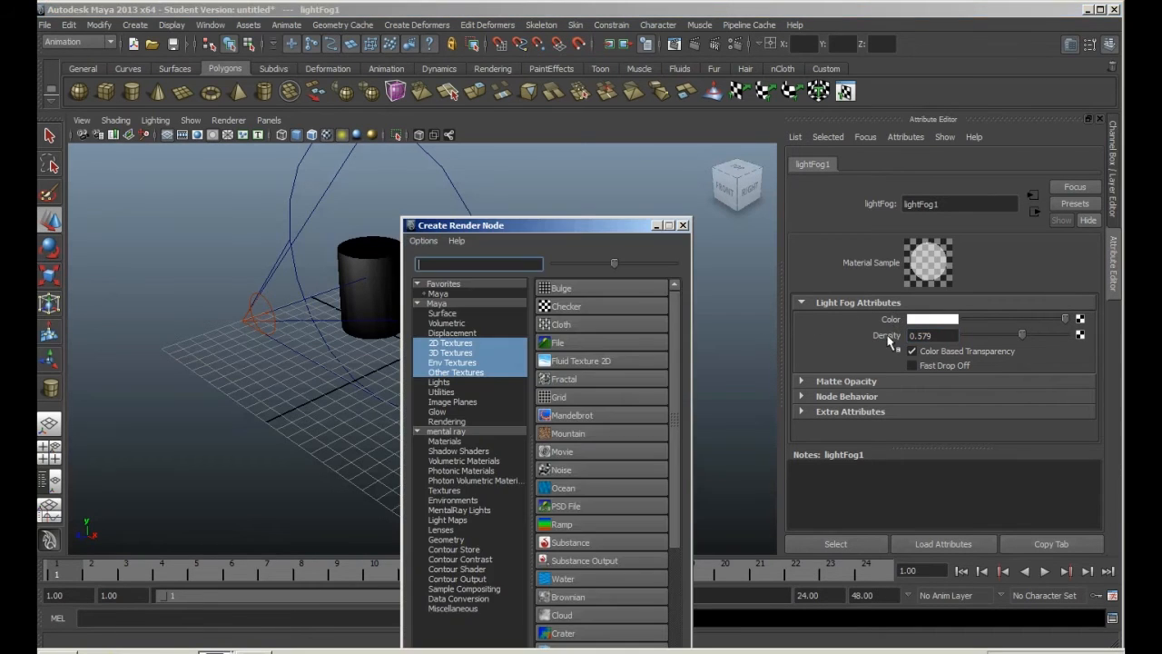
drag(623, 226, 693, 67)
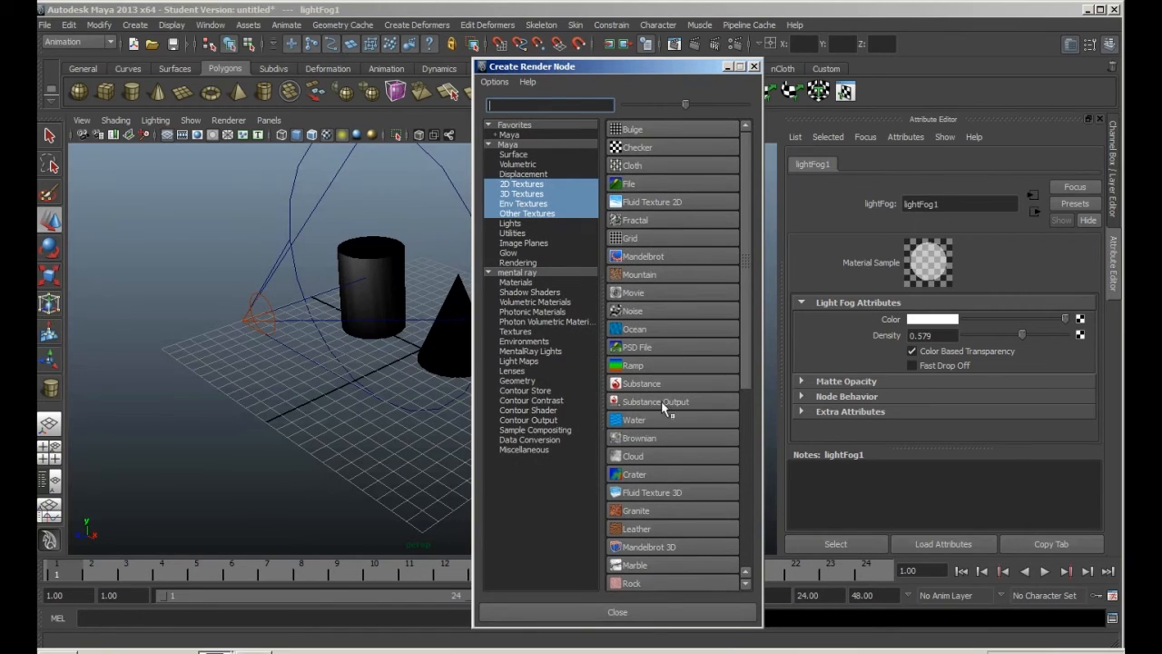
click(636, 456)
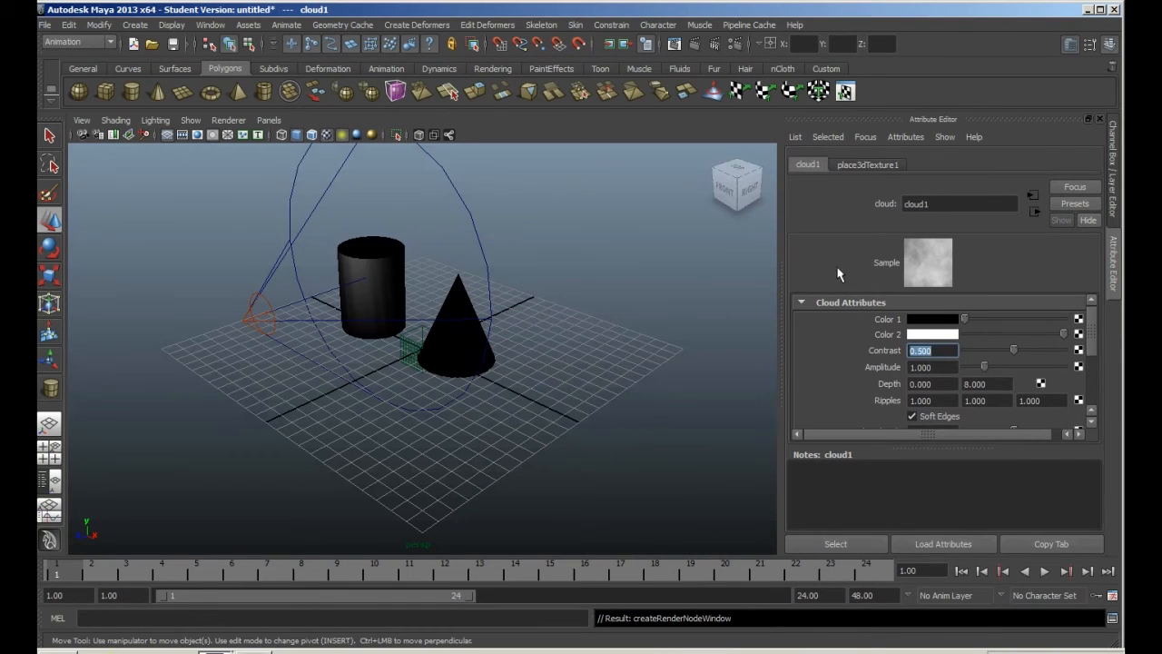
Step: Set the cloud texture's contrast to about 0.68 and amplitude to about 2.21, then render the scene and close the render
mouse_move(1013, 350)
mouse_down()
mouse_move(1030, 350)
mouse_move(976, 367)
mouse_move(1011, 367)
mouse_up()
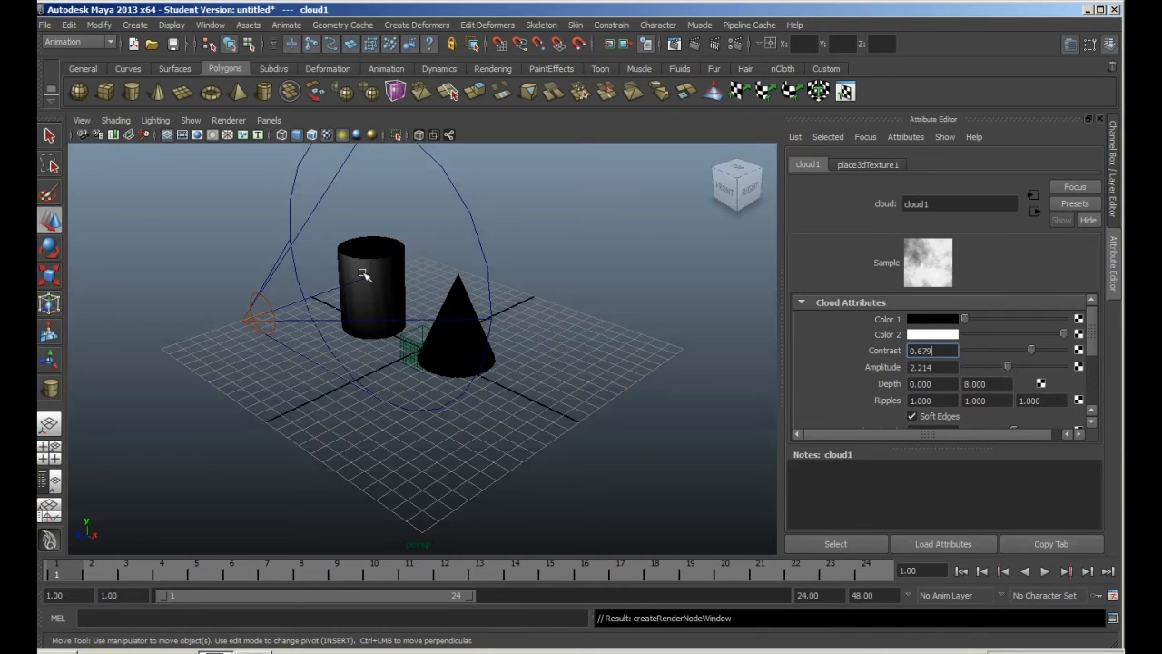
click(695, 46)
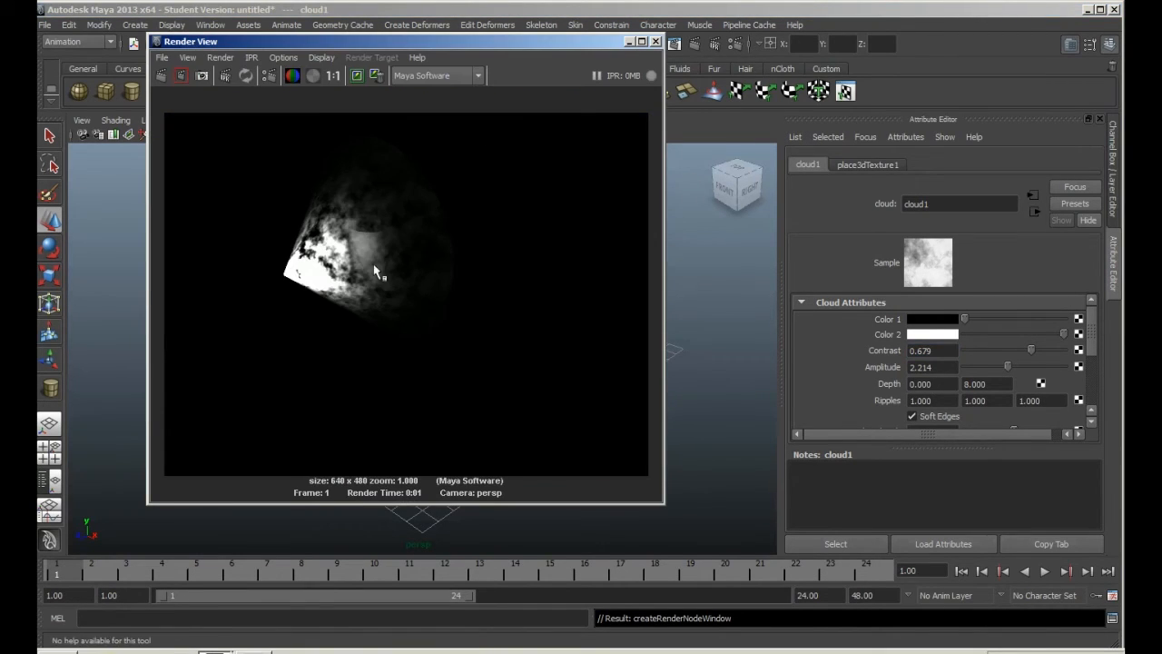
click(655, 42)
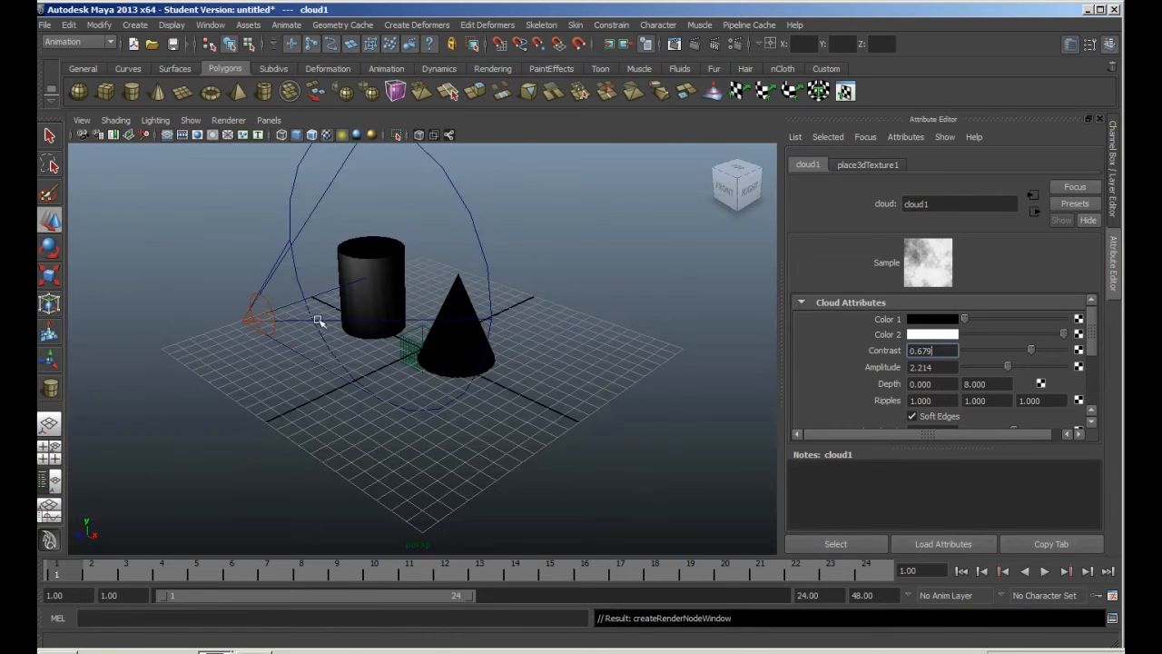
Step: Reduce the spot light's fog spread to about 0.375 and fog intensity to 0.25, and render the scene
click(260, 320)
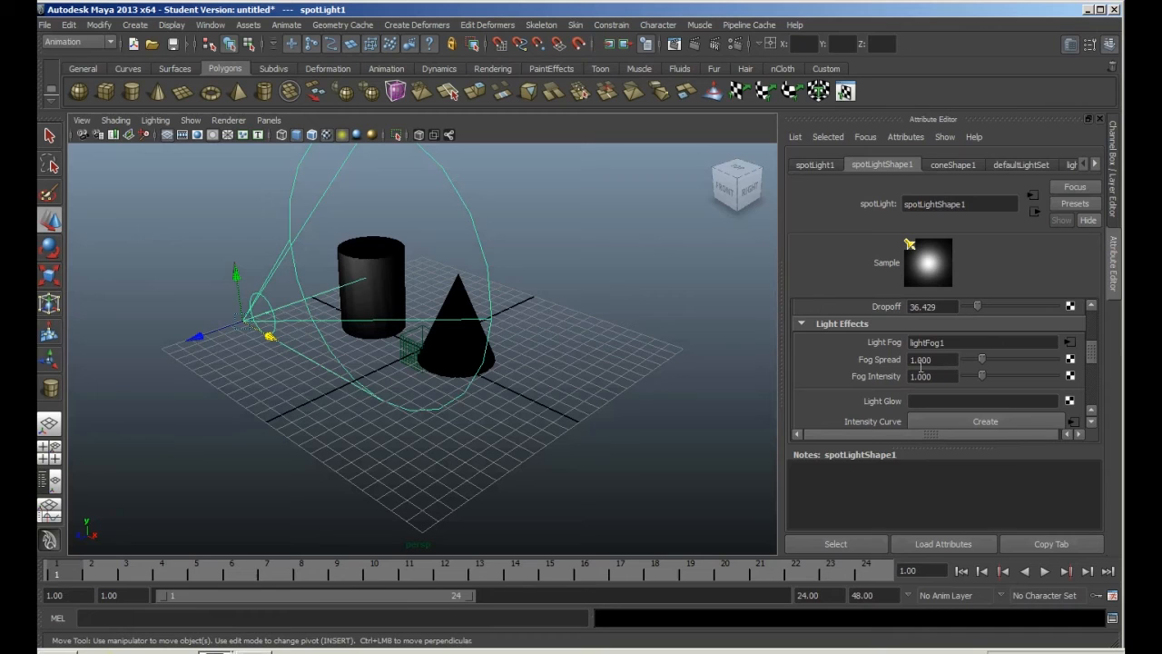
drag(979, 362, 968, 380)
click(709, 40)
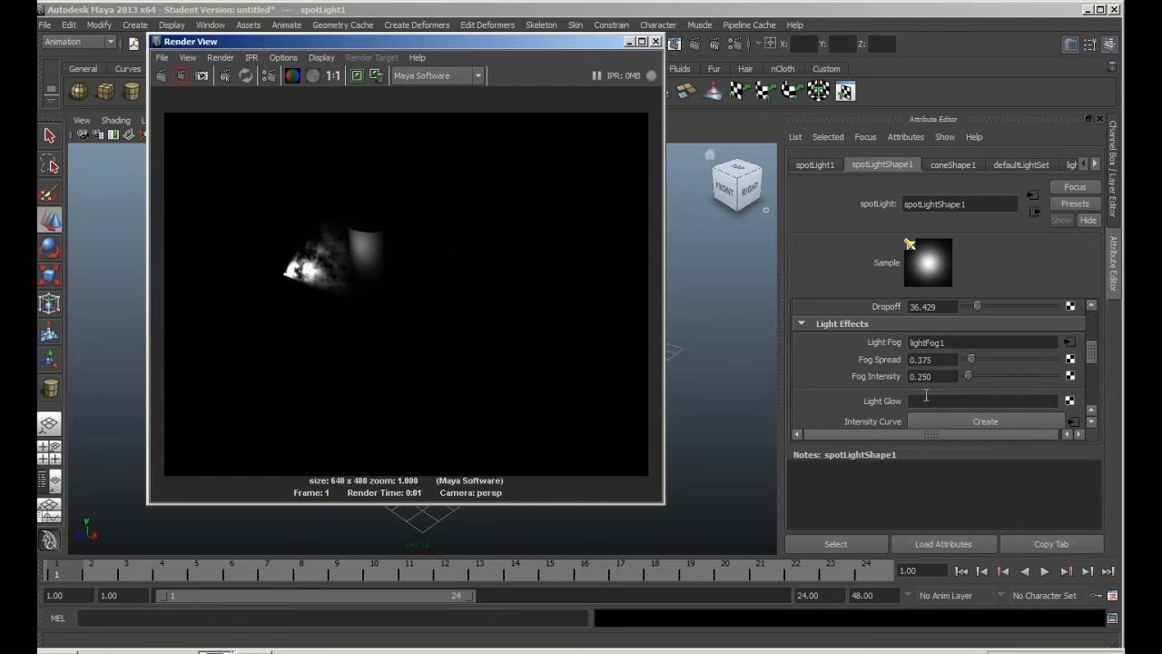
Step: Close the render and review the options available for the spot light's Color attribute
scroll(965, 400, up, 3)
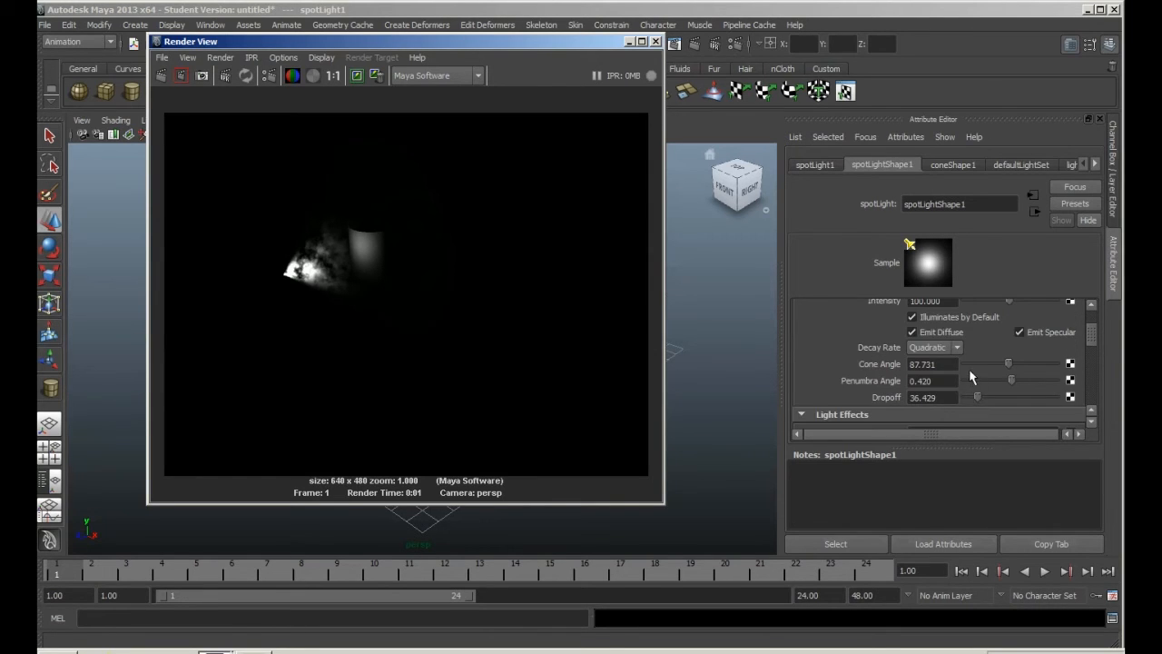
scroll(969, 376, up, 2)
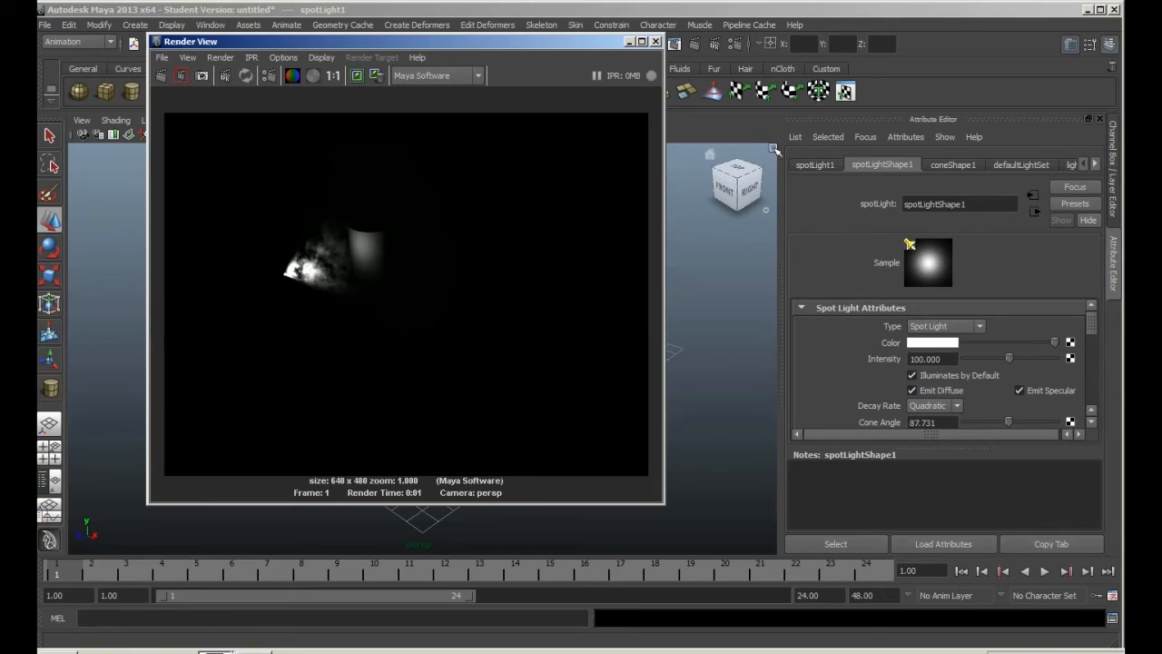
click(654, 43)
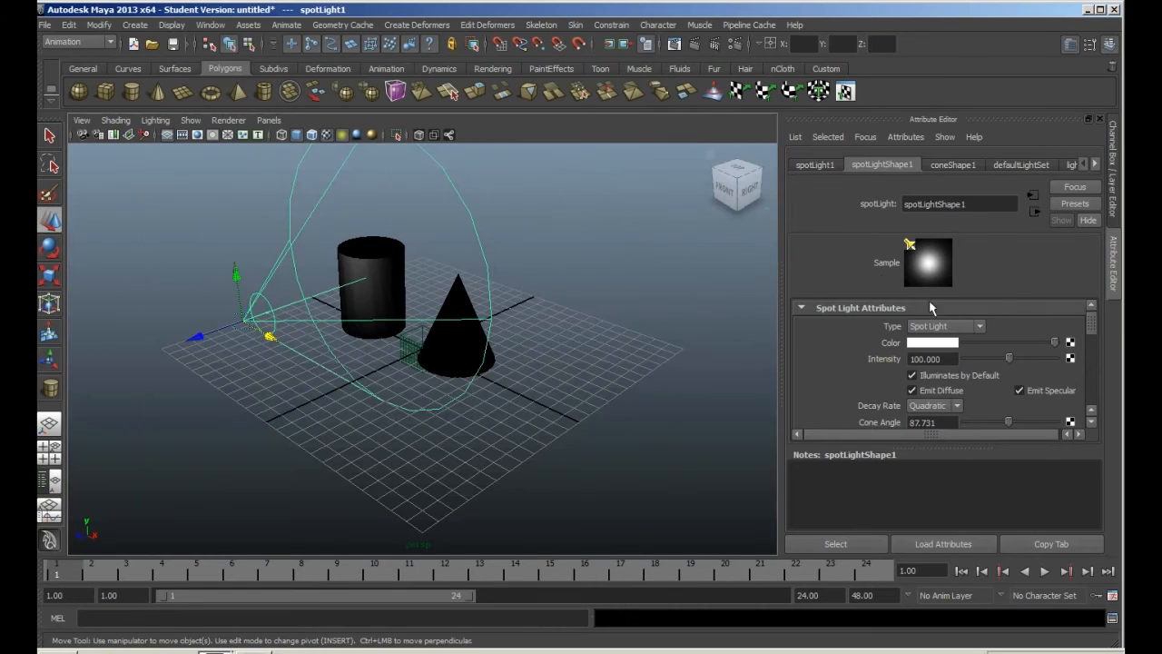
right_click(886, 347)
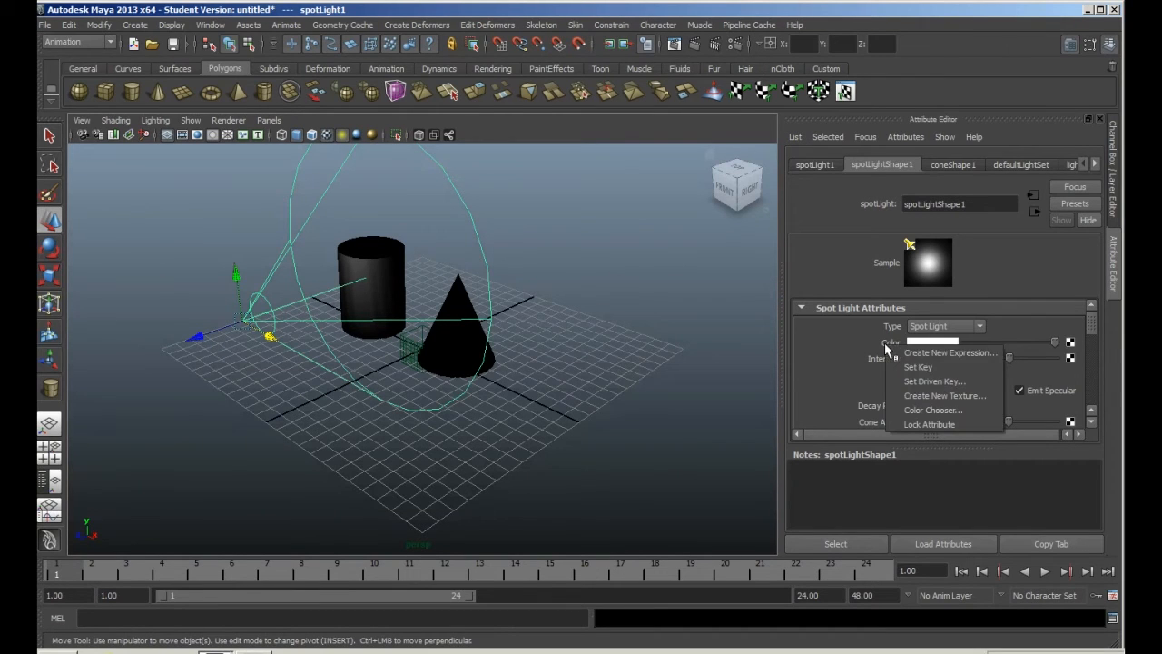
click(852, 344)
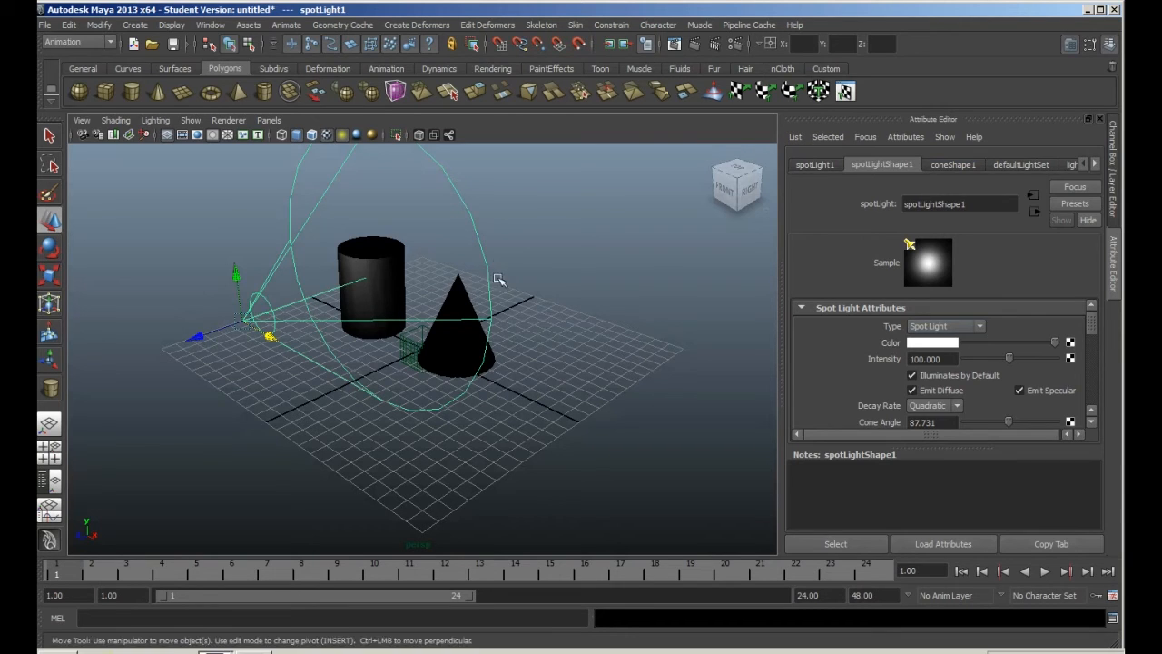
Step: Delete the spot light and create a volume light in its place
key(Delete)
click(135, 25)
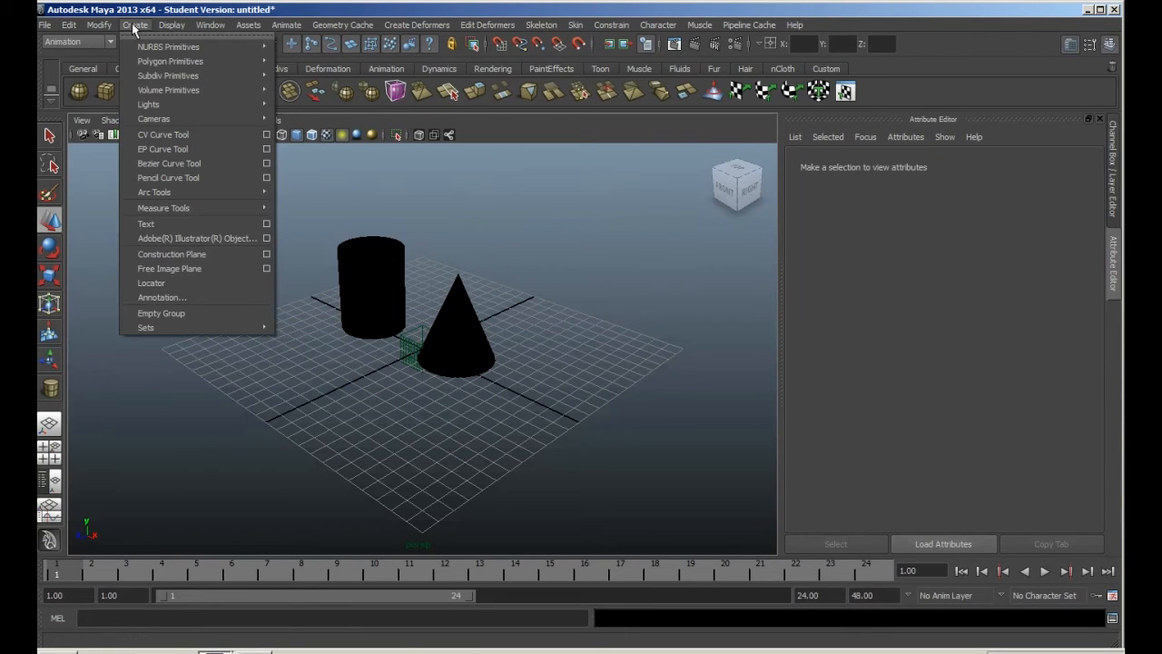
mouse_move(200, 103)
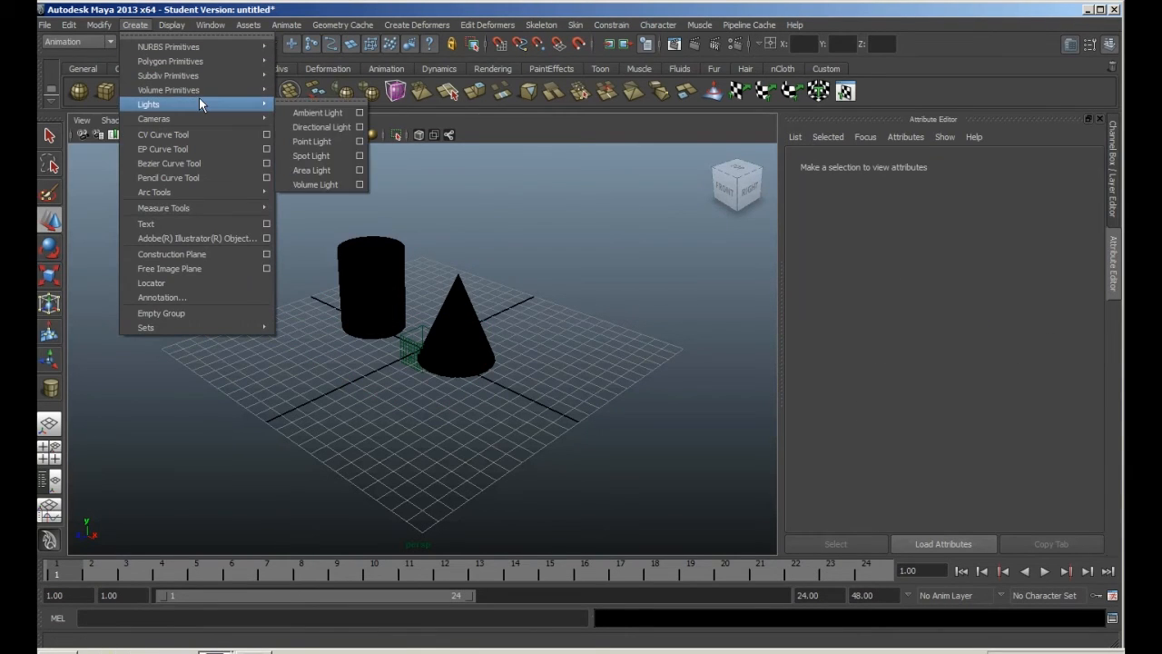
click(335, 183)
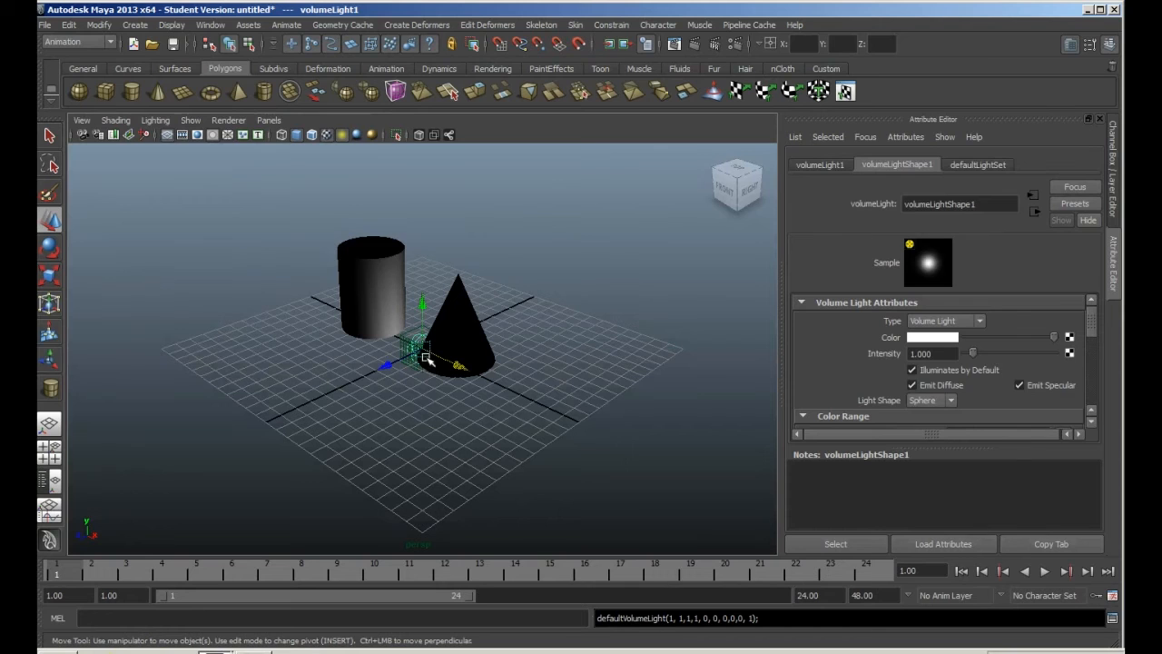
Step: Move the volume light about 7.26 units forward along Z and scale it uniformly to about 4.24
drag(426, 361, 359, 409)
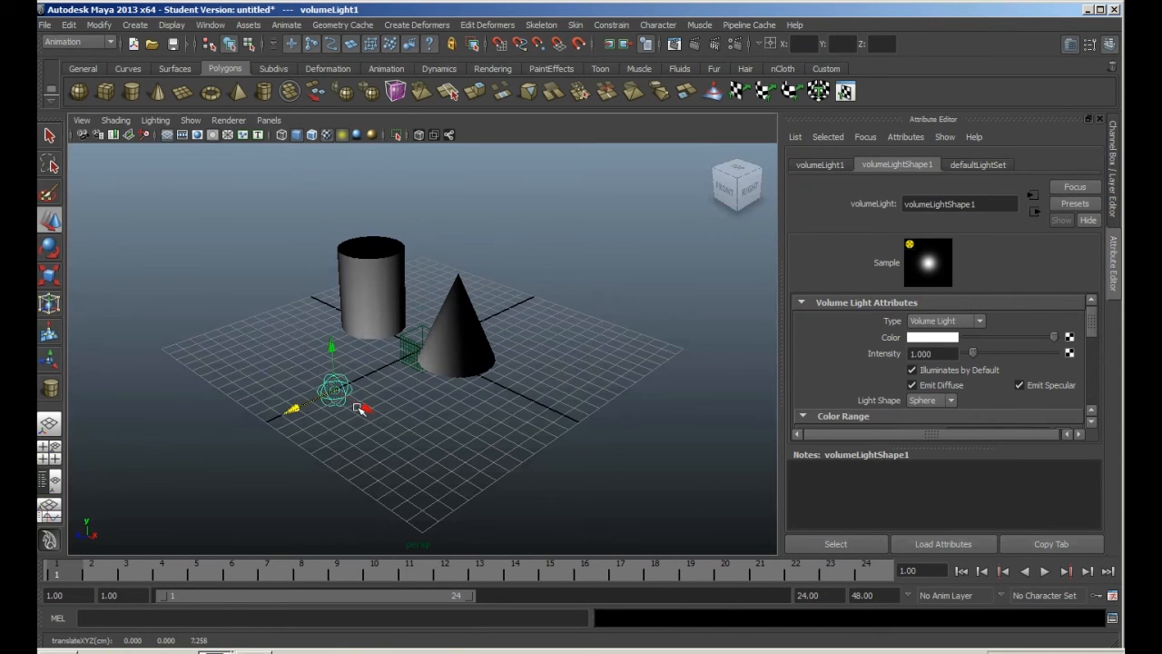
click(50, 274)
drag(334, 391, 431, 429)
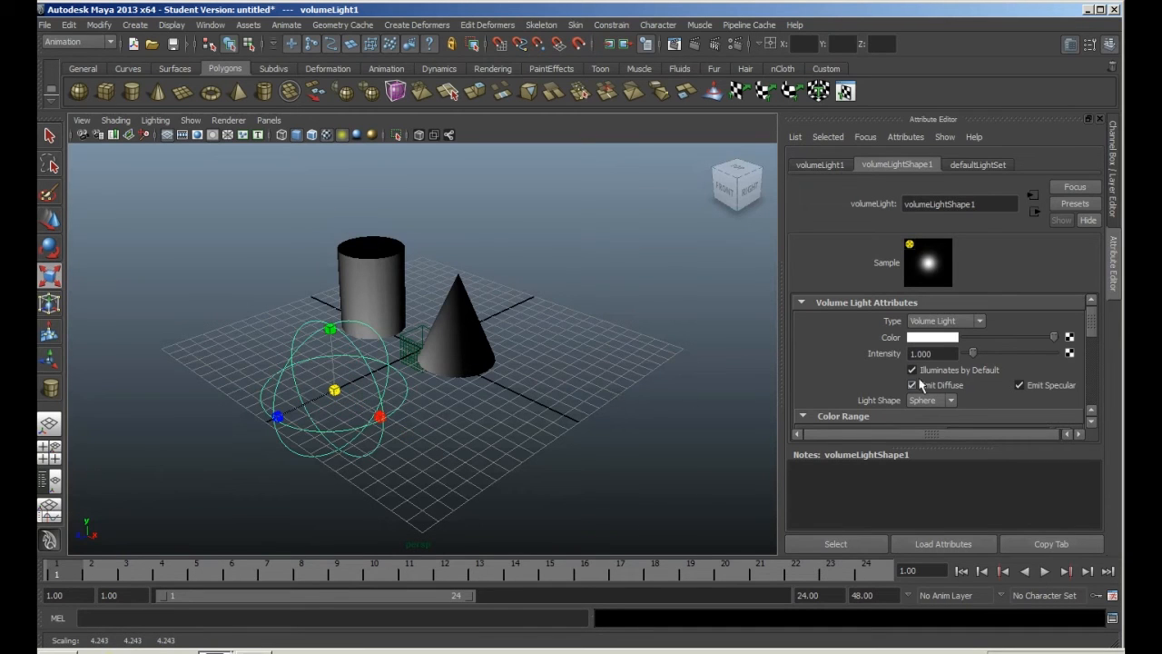
Step: Raise the volume light and shift it farther away from the cylinder and cone
scroll(980, 369, down, 3)
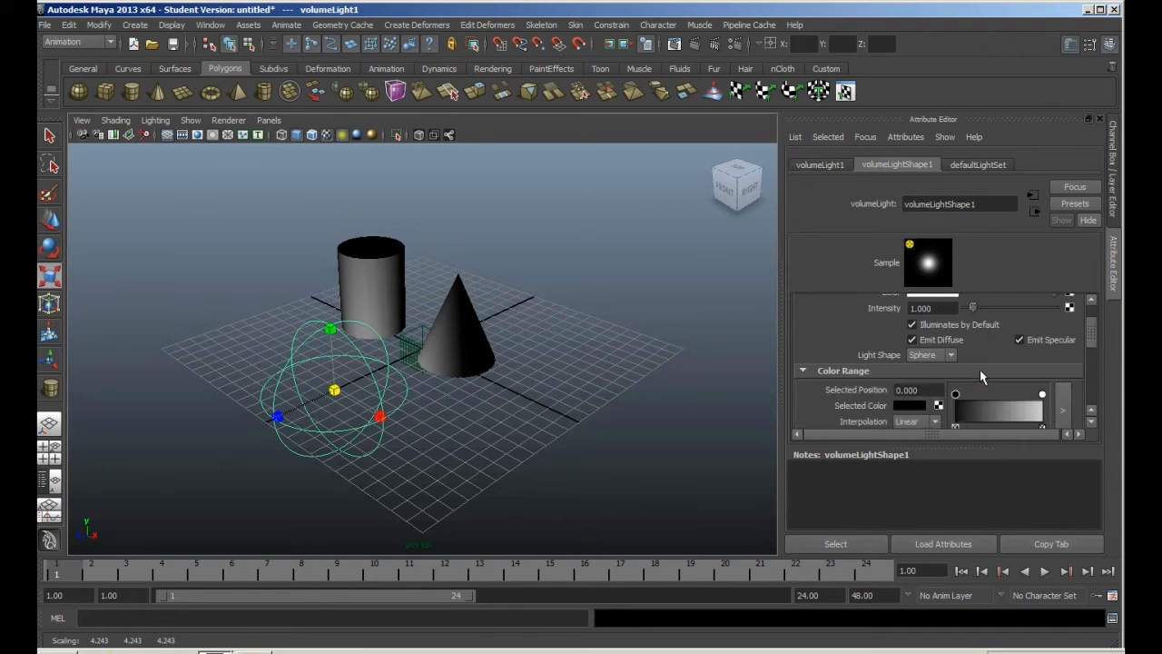
scroll(974, 357, up, 3)
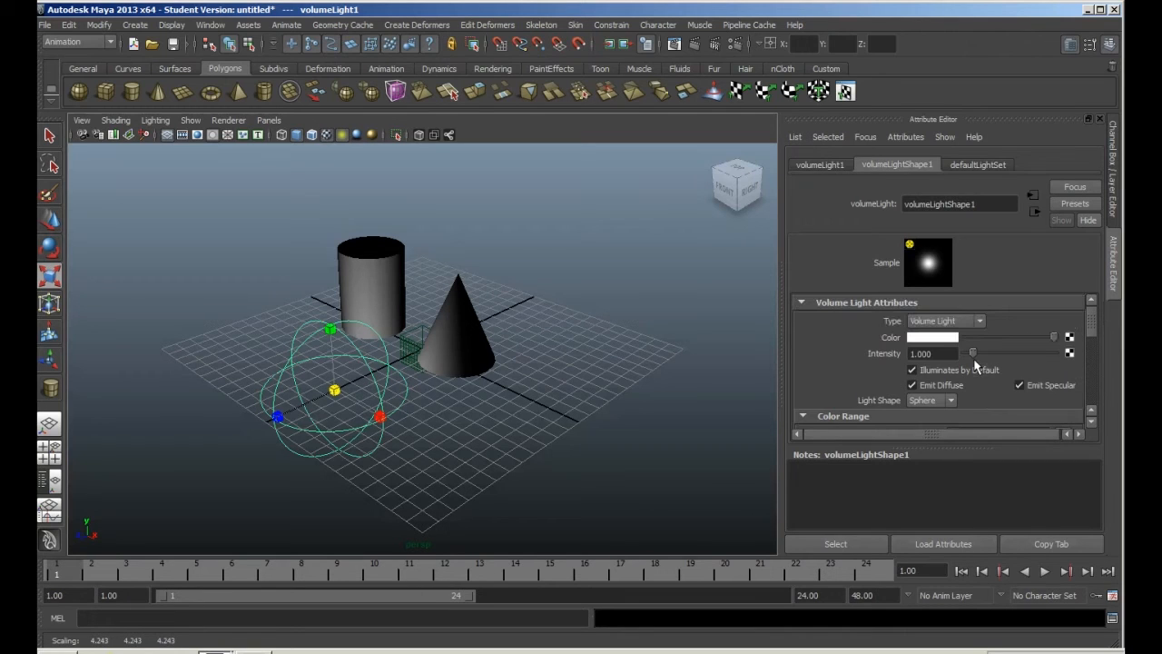
scroll(975, 364, down, 1)
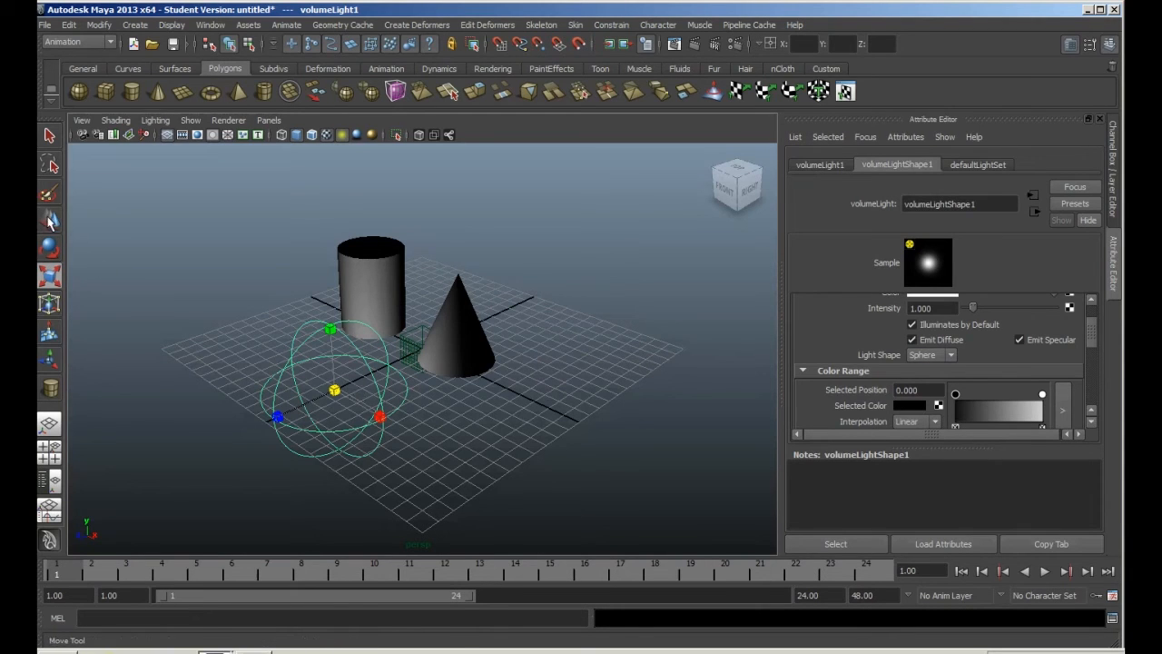
key(w)
drag(338, 390, 328, 355)
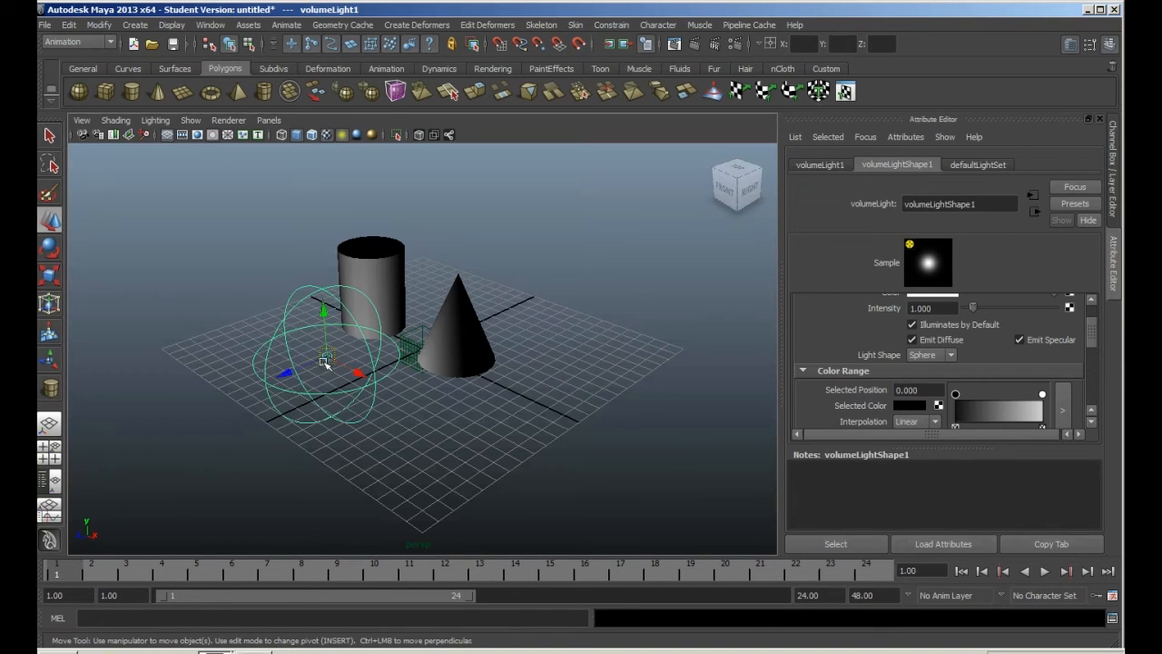
drag(325, 363, 283, 424)
Step: Set the volume light's direction to Inward
scroll(927, 352, down, 3)
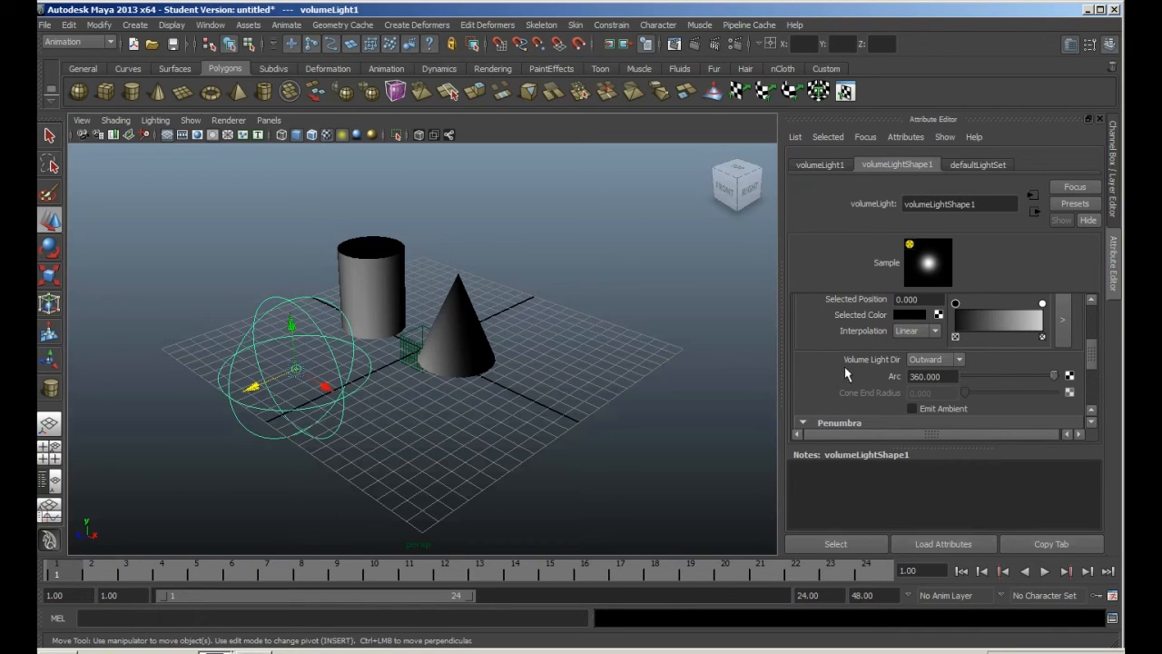
click(945, 360)
click(935, 383)
Step: Review the volume light's shape, color range, arc and penumbra settings, and render the scene
scroll(958, 354, up, 3)
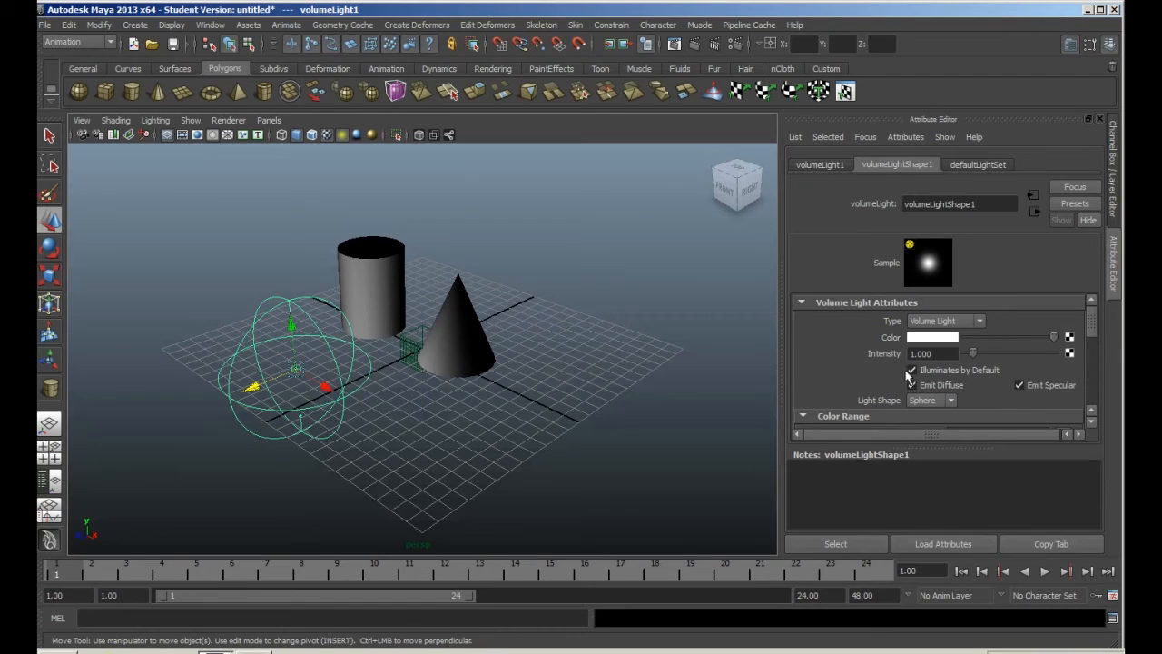
scroll(919, 380, down, 1)
scroll(907, 360, up, 1)
scroll(1003, 403, down, 1)
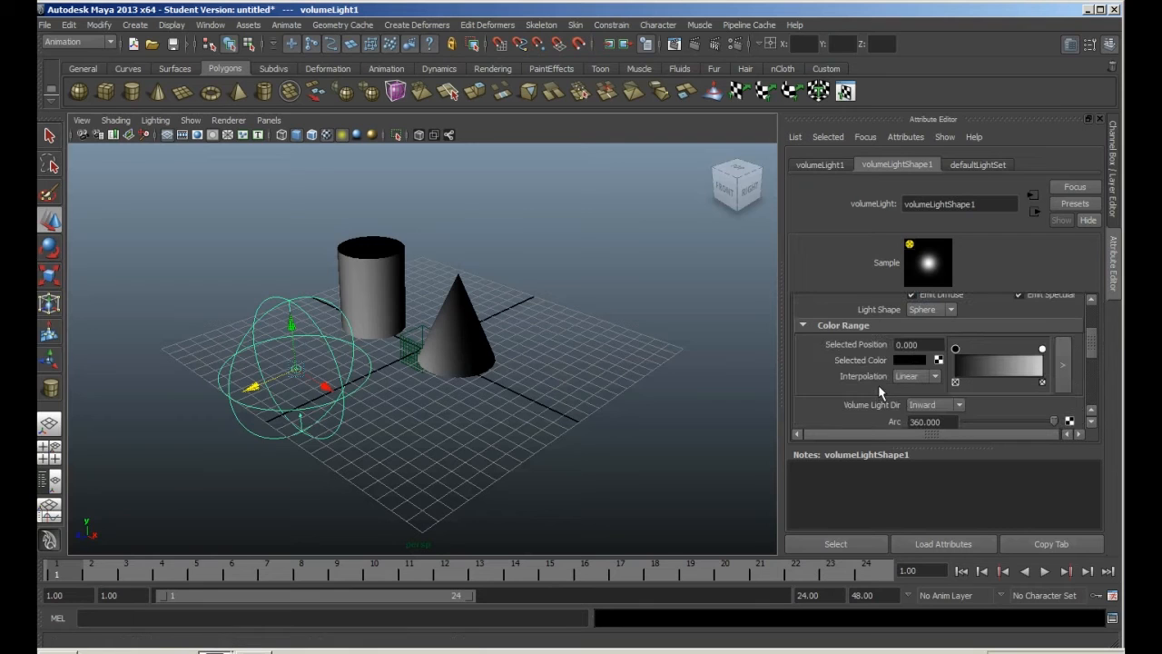
scroll(878, 384, down, 1)
scroll(865, 374, down, 2)
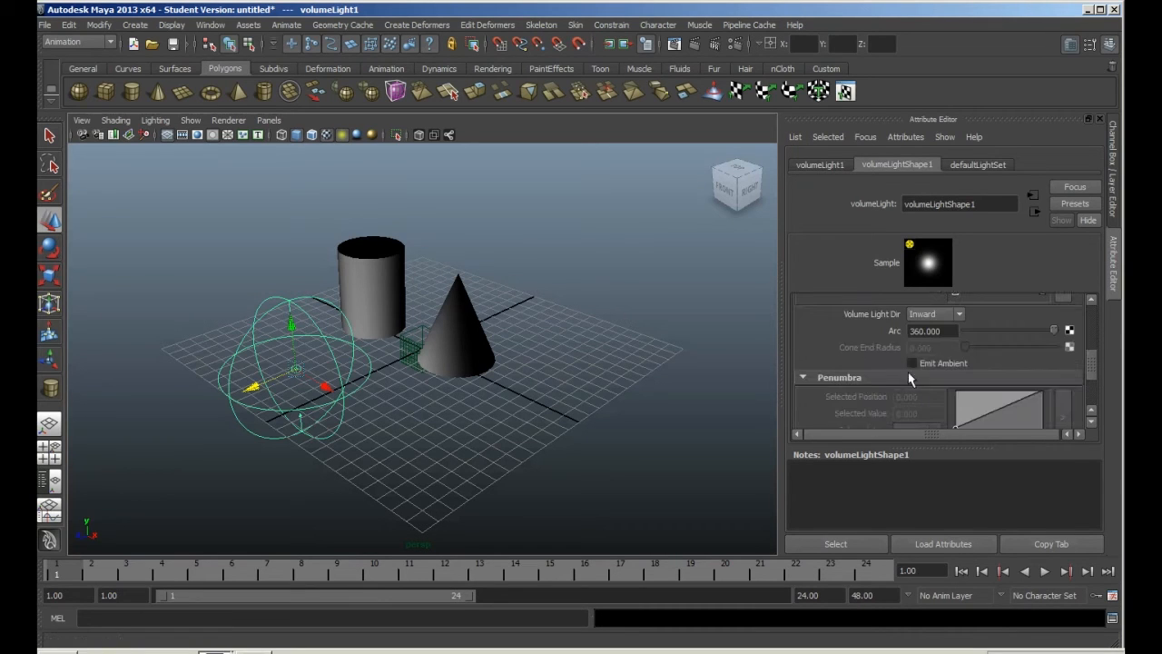
scroll(892, 363, down, 2)
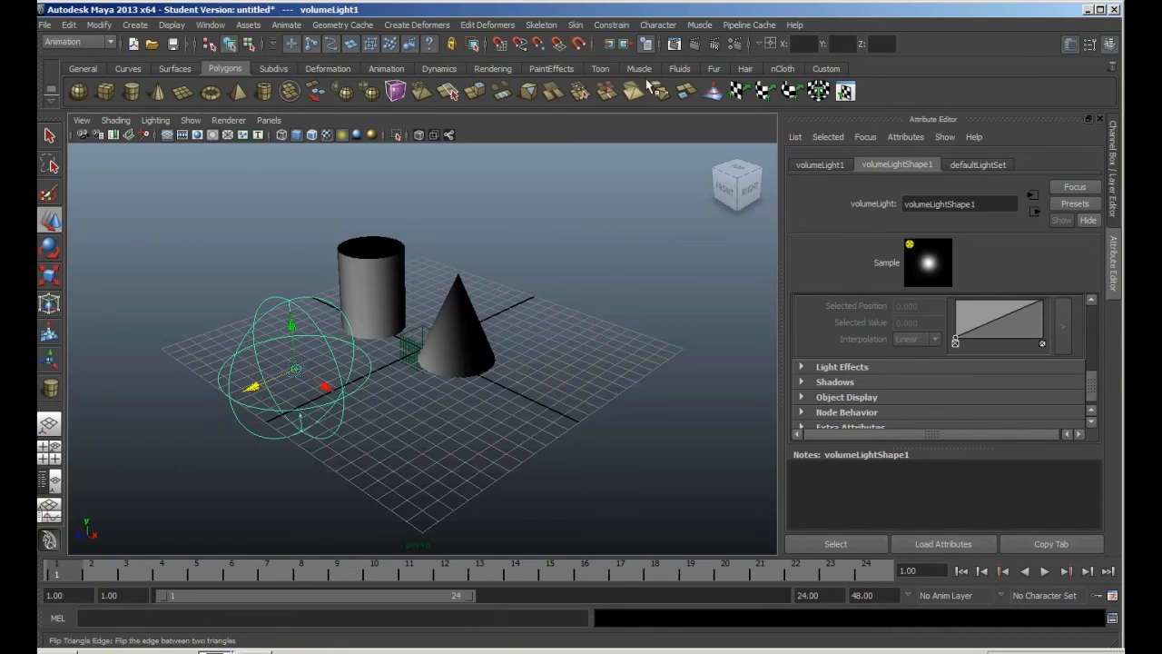
click(696, 47)
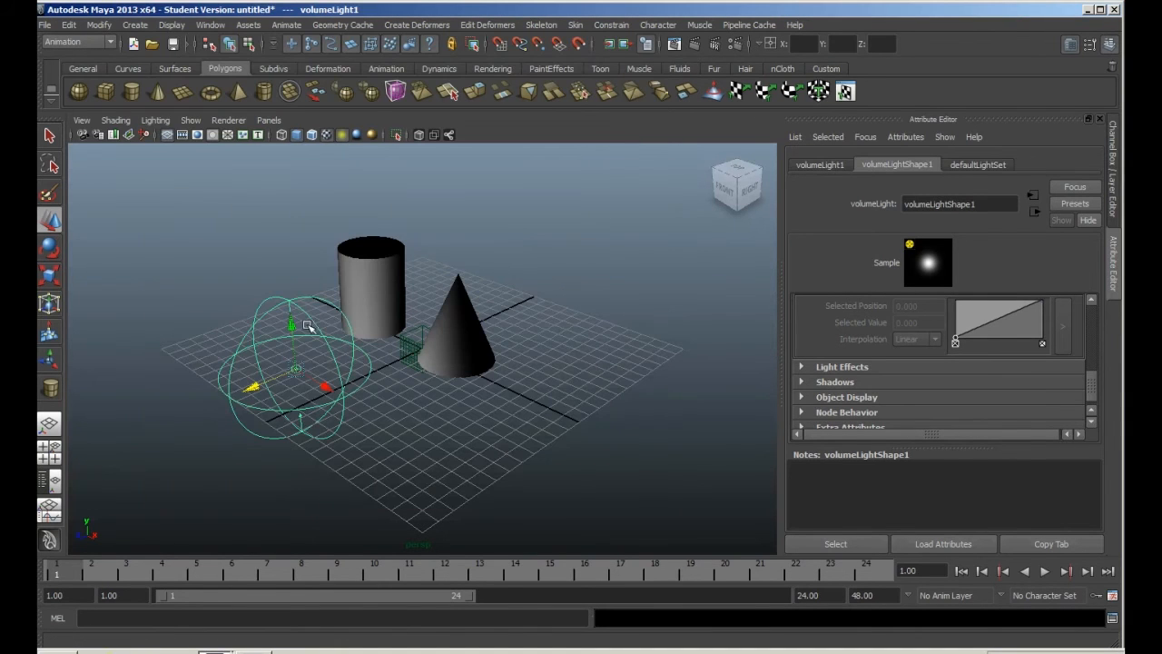
Step: Move the volume light along Z to about -0.6 so it surrounds the cone, then render the scene and close the render
mouse_move(254, 389)
mouse_down()
mouse_move(400, 361)
mouse_move(425, 343)
mouse_move(491, 355)
mouse_move(435, 356)
mouse_up()
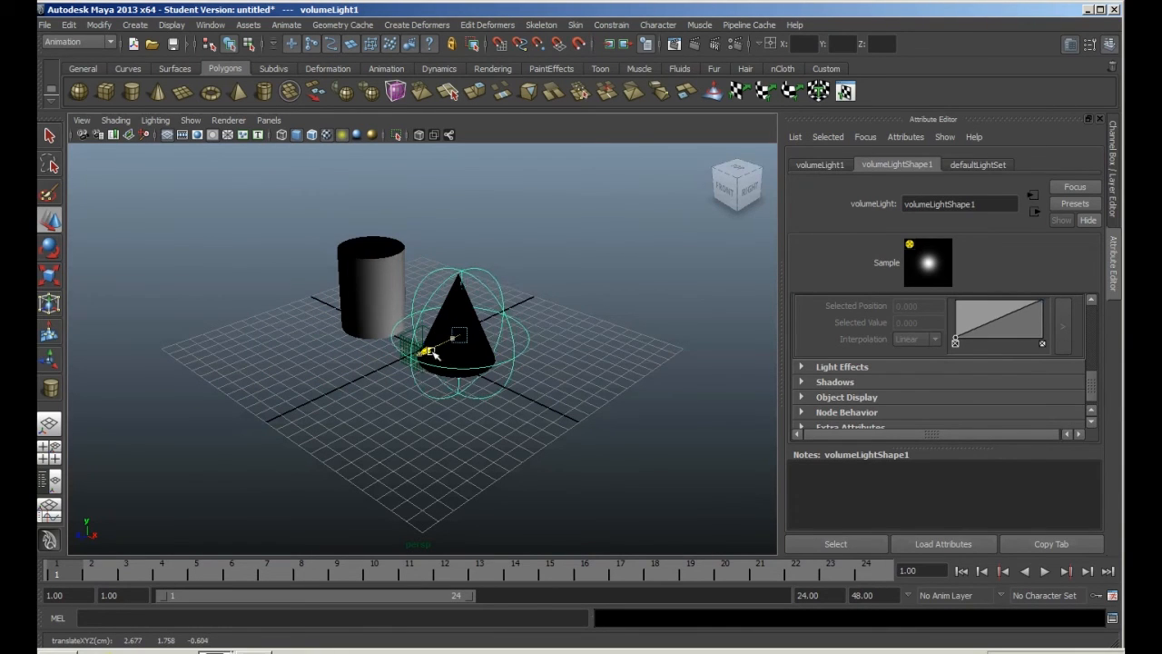
click(695, 43)
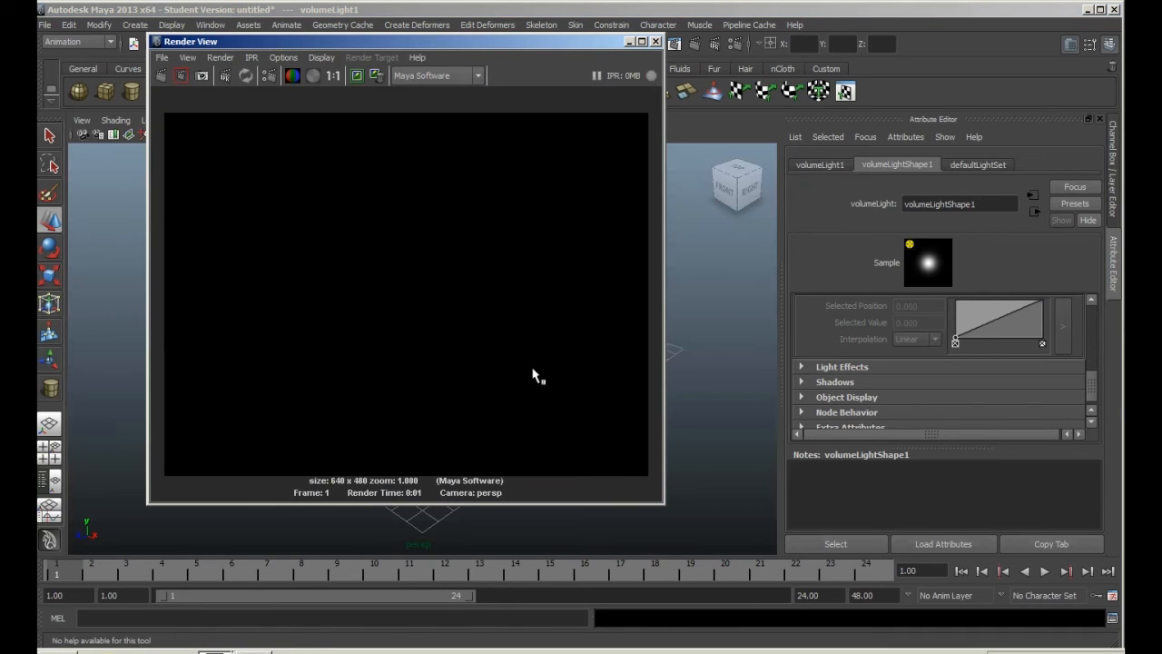
click(658, 41)
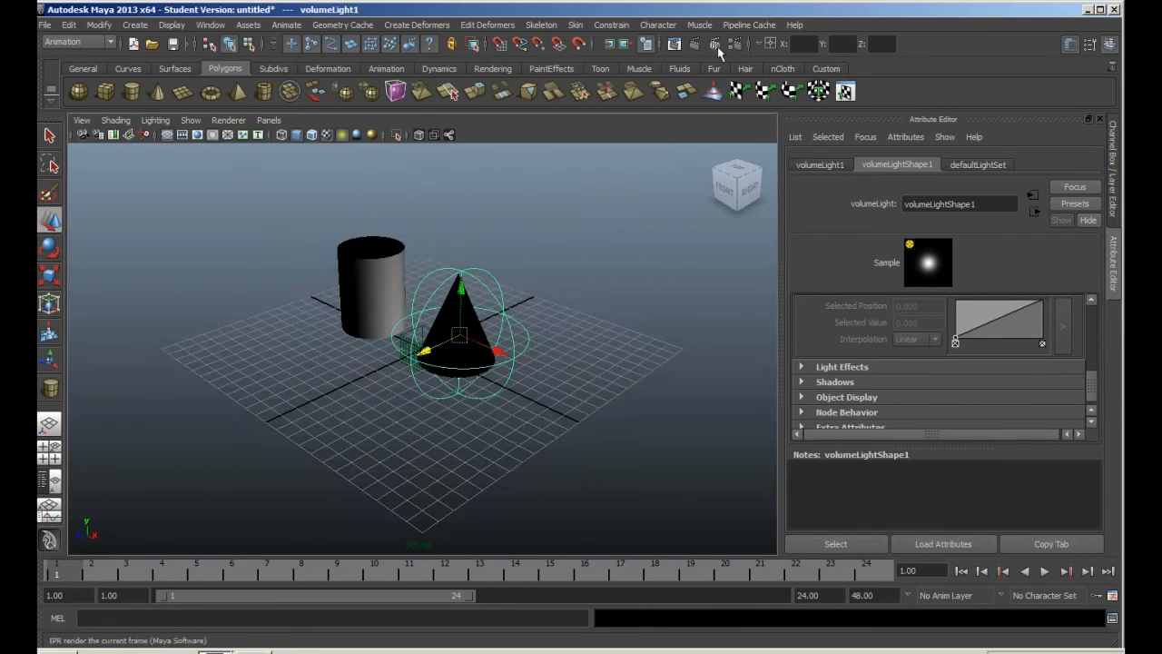
Step: Switch the renderer to mental ray in the render settings, then render the scene and close the render
click(729, 44)
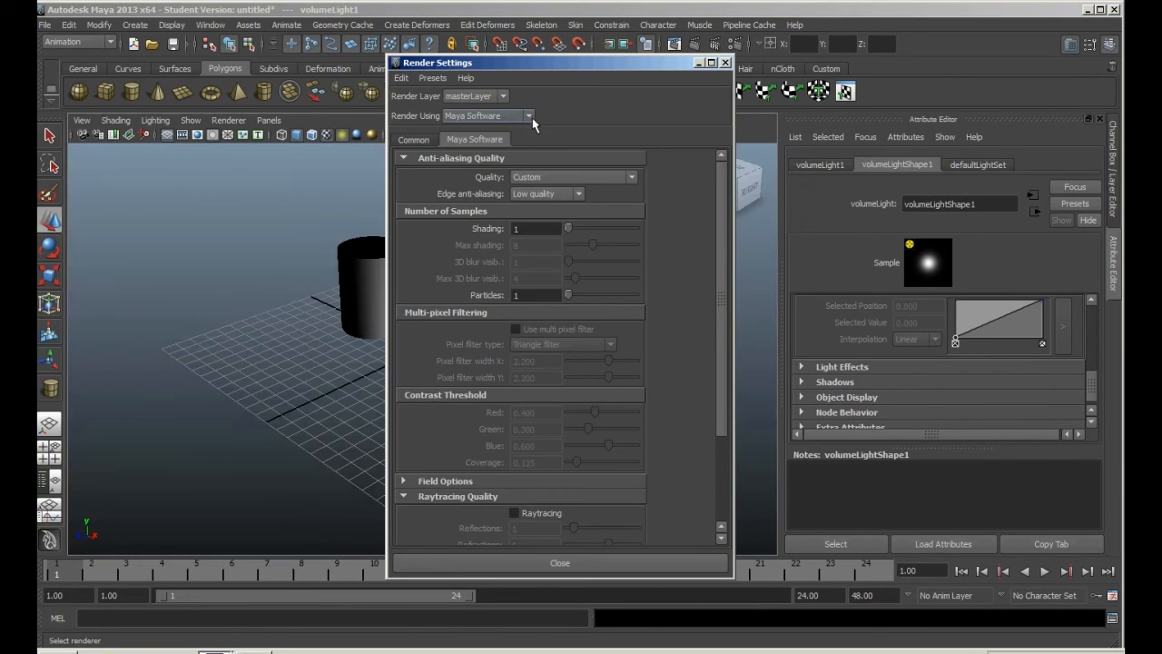
click(509, 115)
click(512, 161)
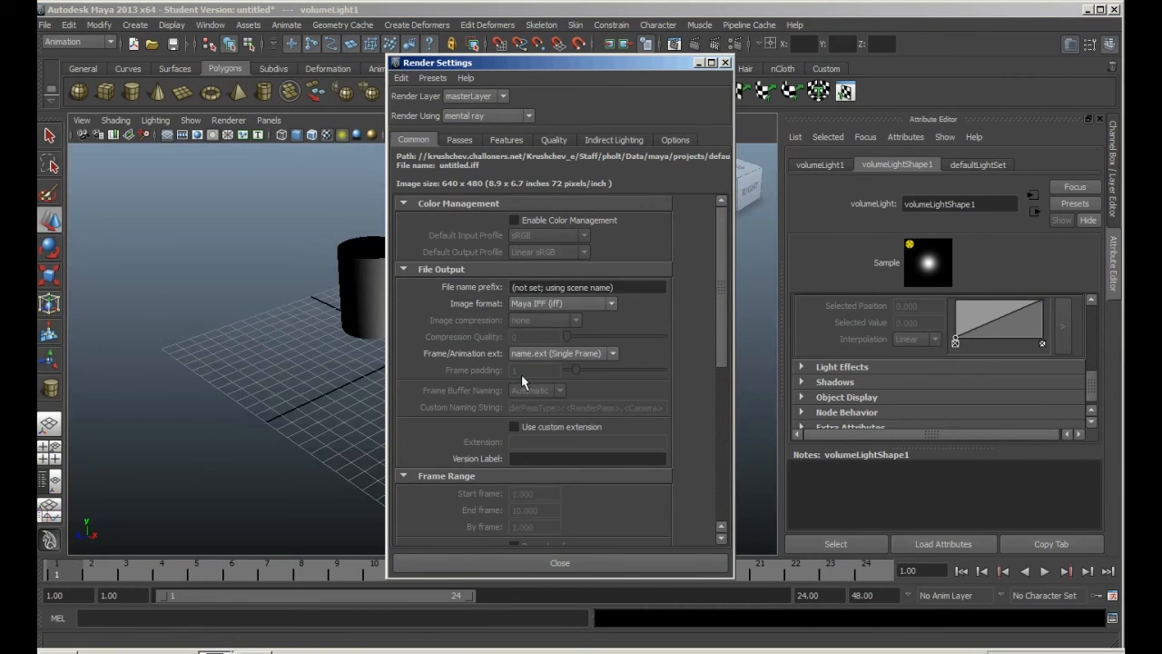
click(725, 62)
click(696, 47)
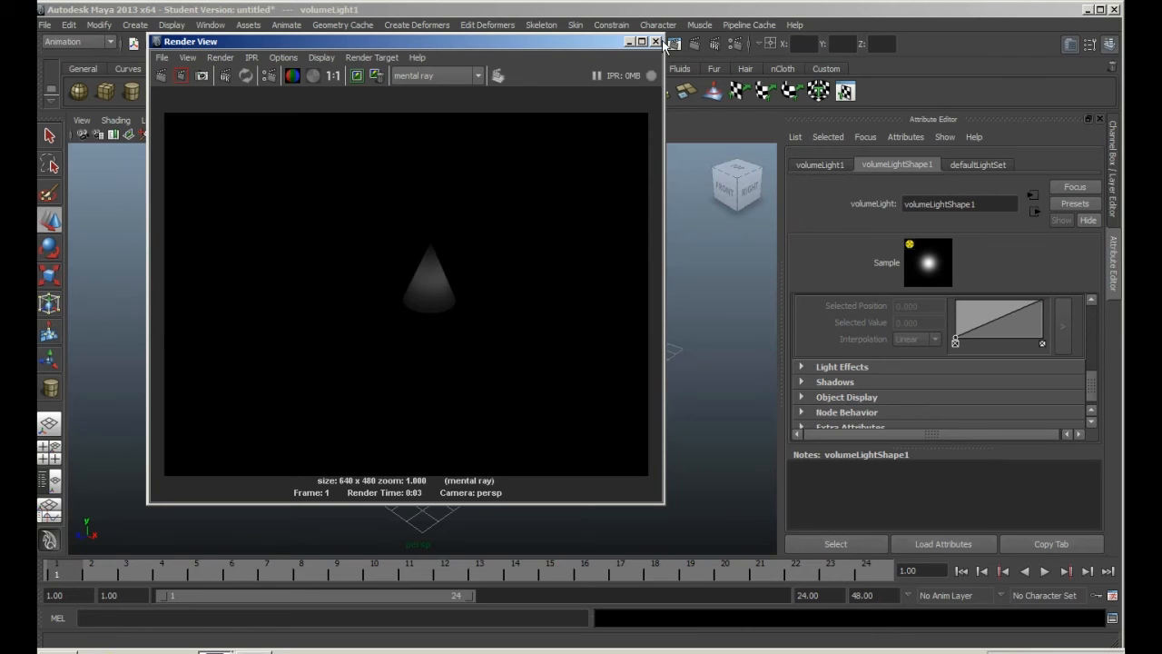
click(655, 42)
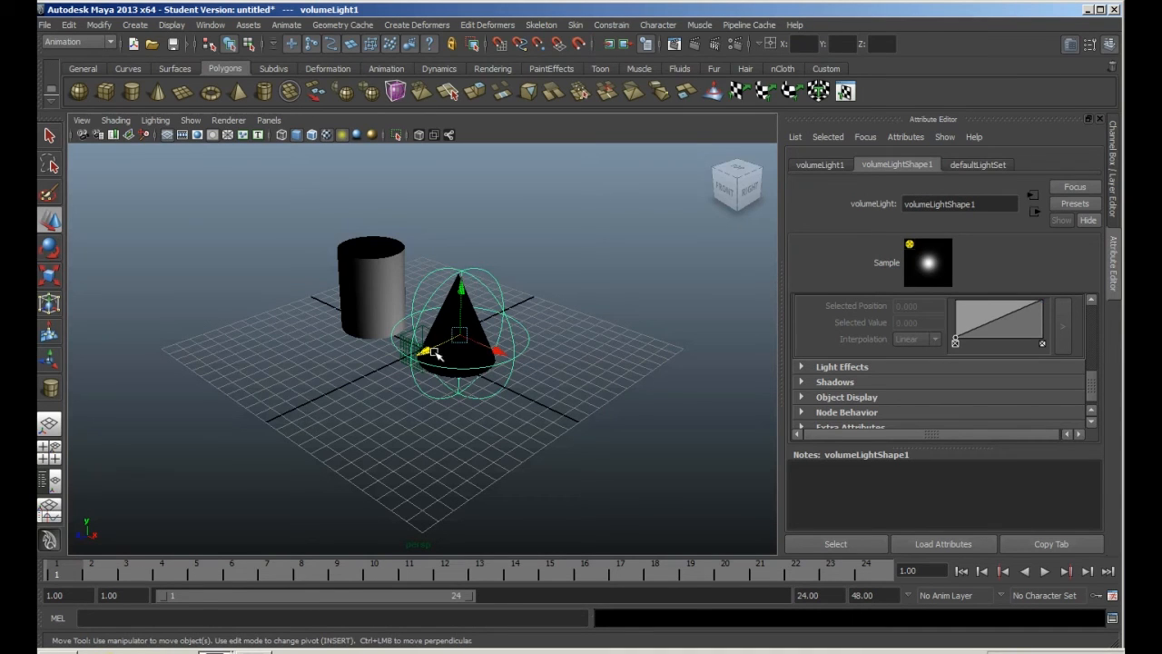
Step: Delete the volume light and the leftover green box at the origin
drag(426, 351, 253, 390)
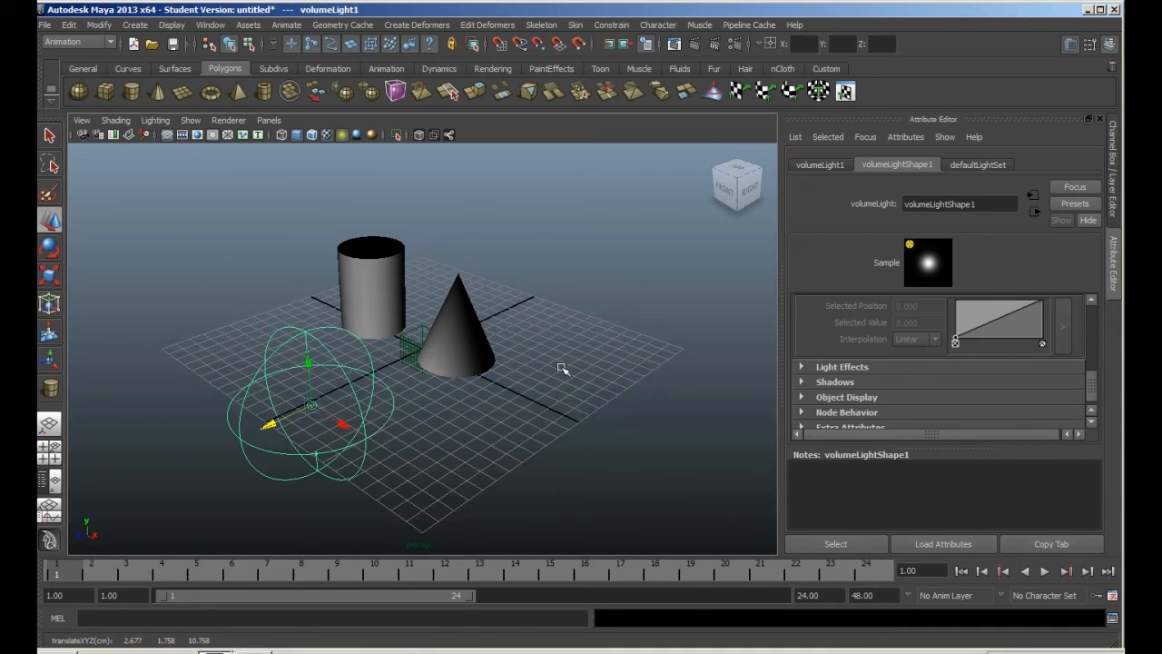
key(Delete)
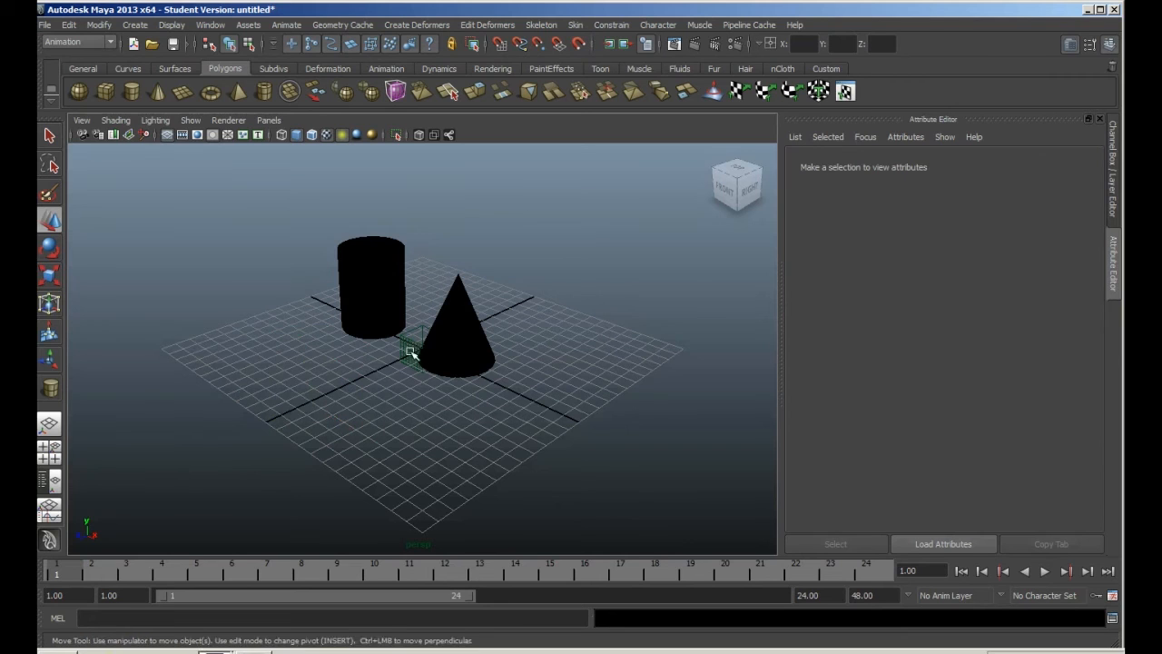
click(411, 351)
key(Delete)
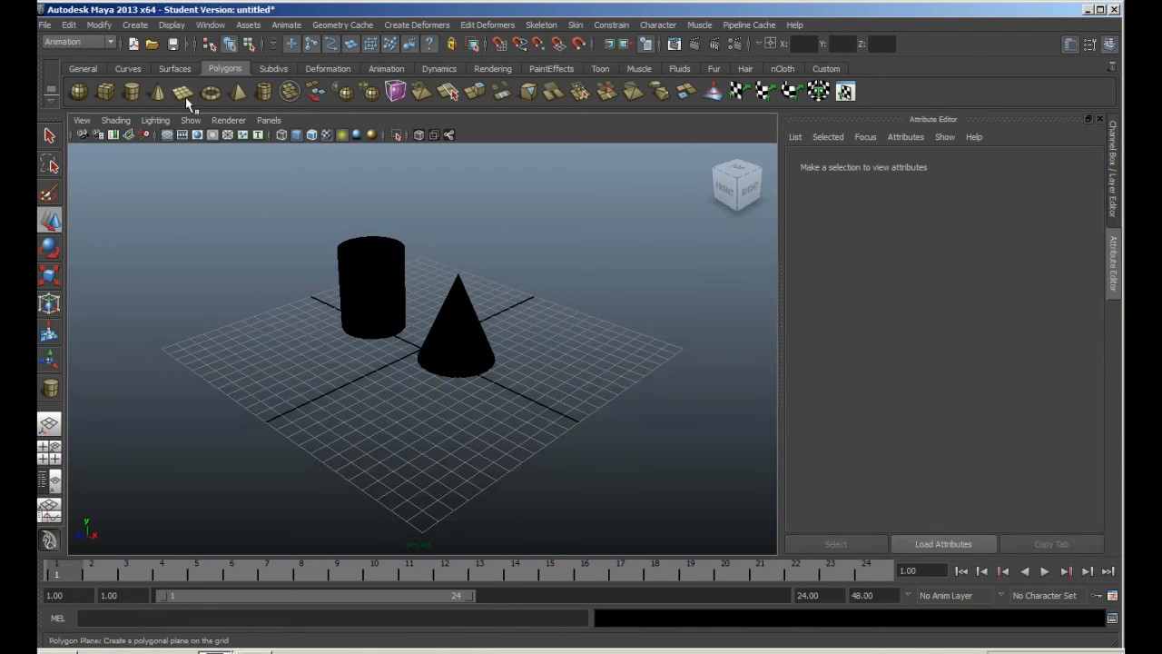
Step: Create an ambient light and move it beyond the cylinder to about -8.79, 1.35, 7.78
click(138, 26)
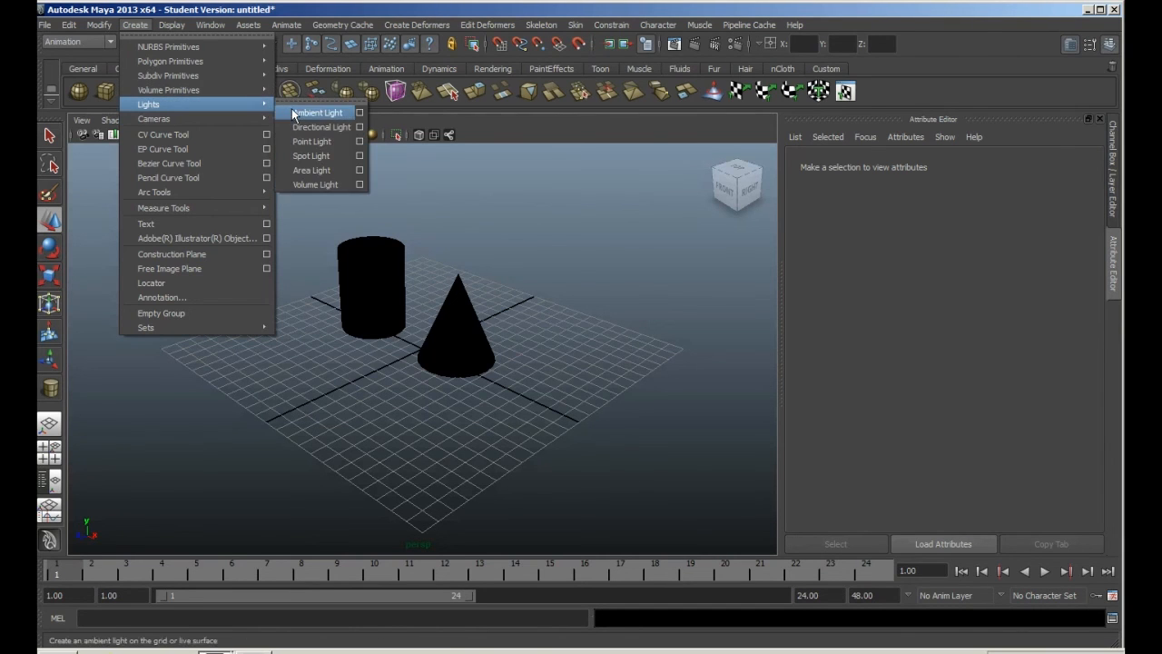
click(298, 107)
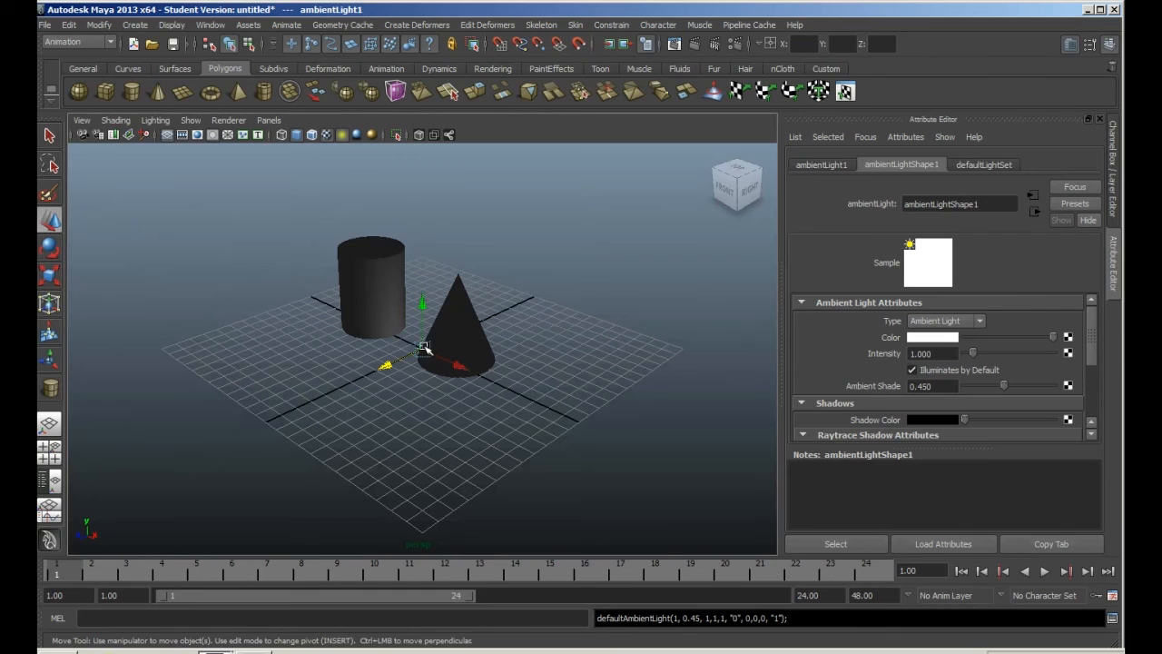
drag(424, 348, 242, 324)
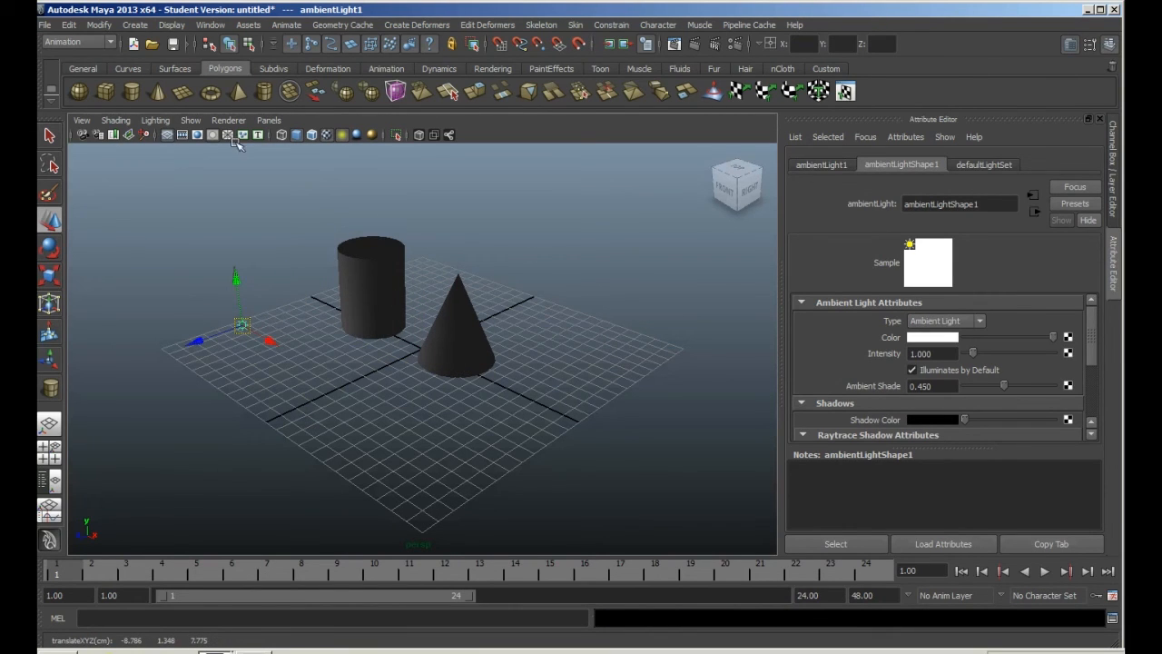
Step: Create a spot light and move it to about 6.69 in Y and 10.06 in Z
click(135, 25)
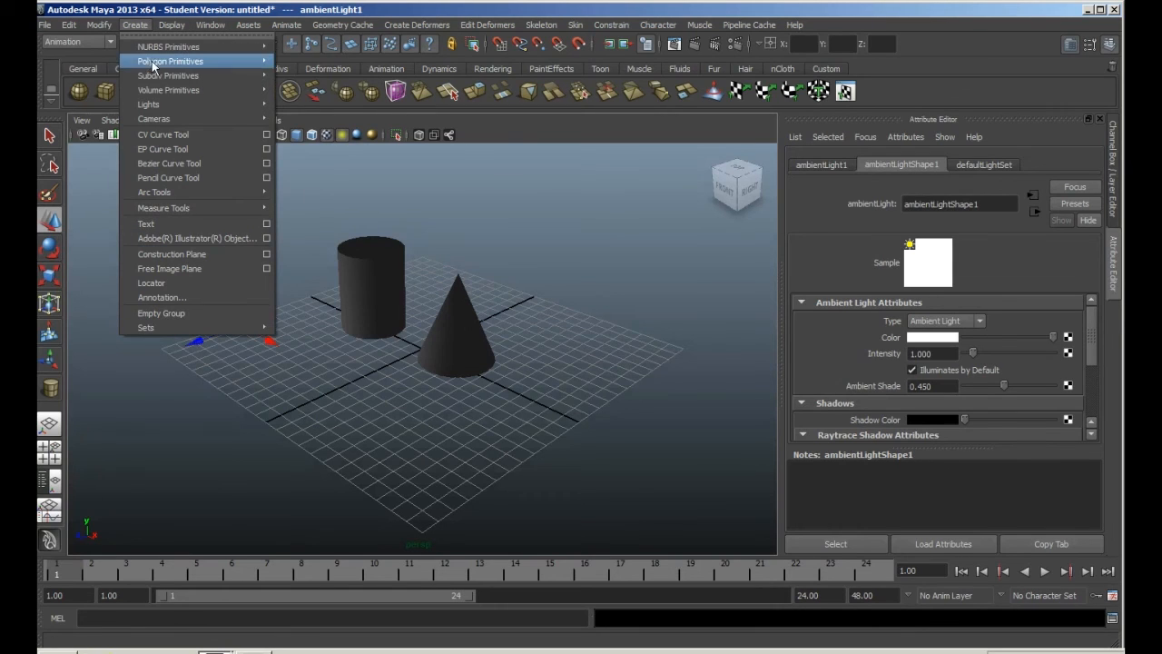
mouse_move(261, 109)
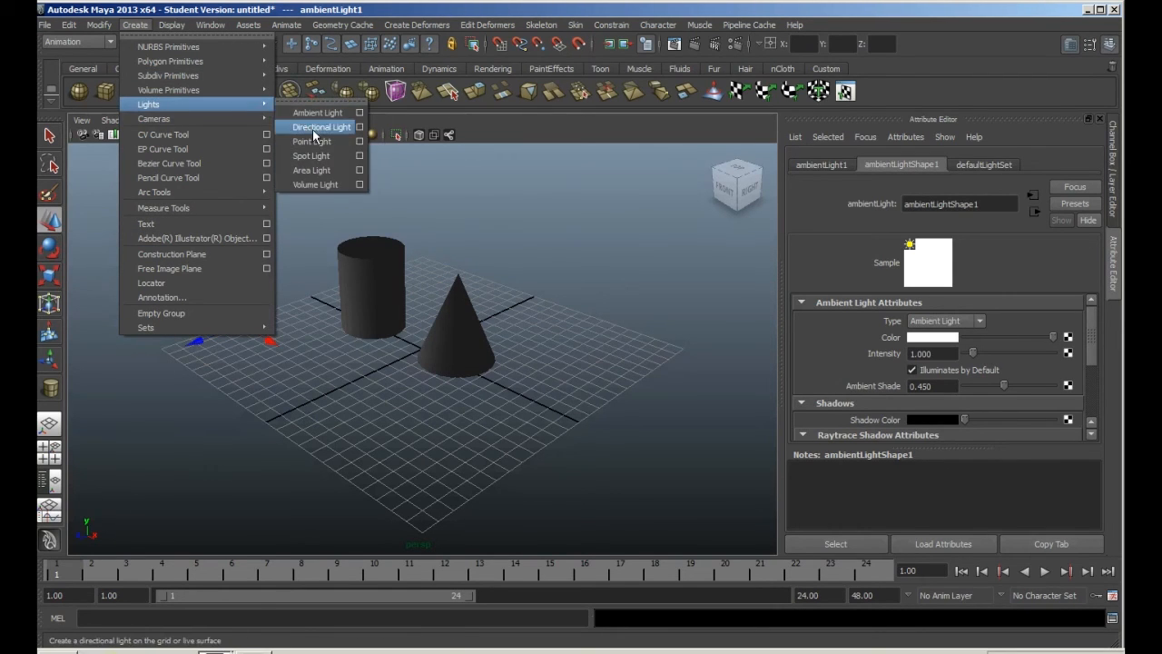
click(326, 156)
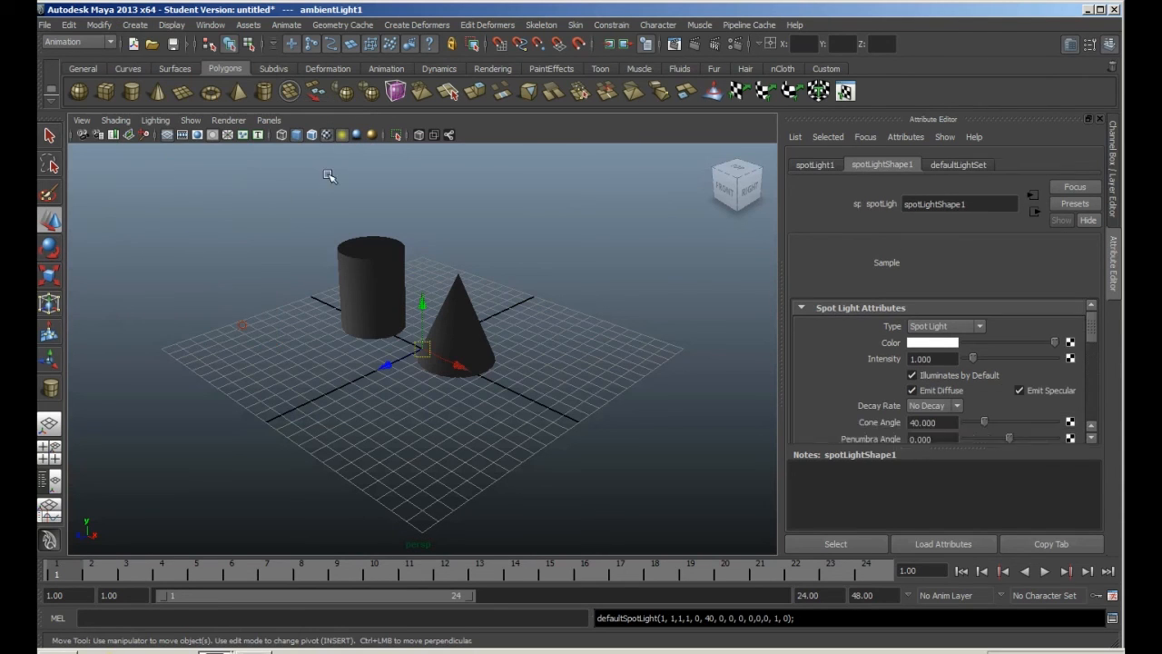
drag(387, 373, 231, 402)
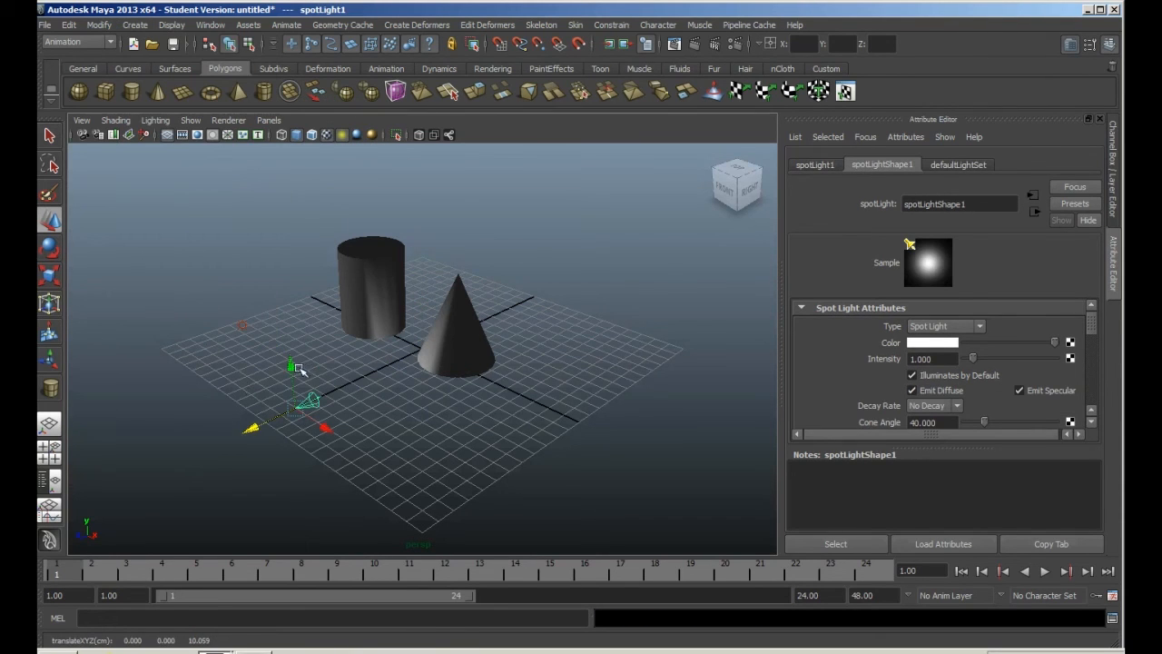
drag(292, 367, 274, 311)
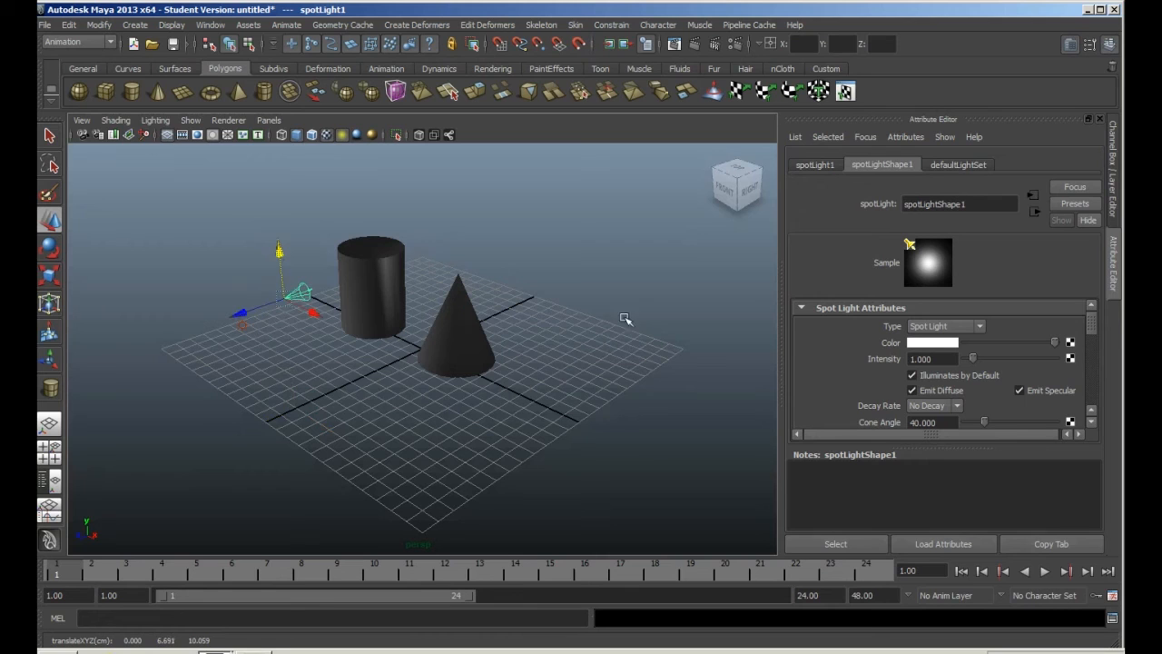
Step: Widen the spot light's cone angle to 91.5
drag(1095, 335, 1095, 348)
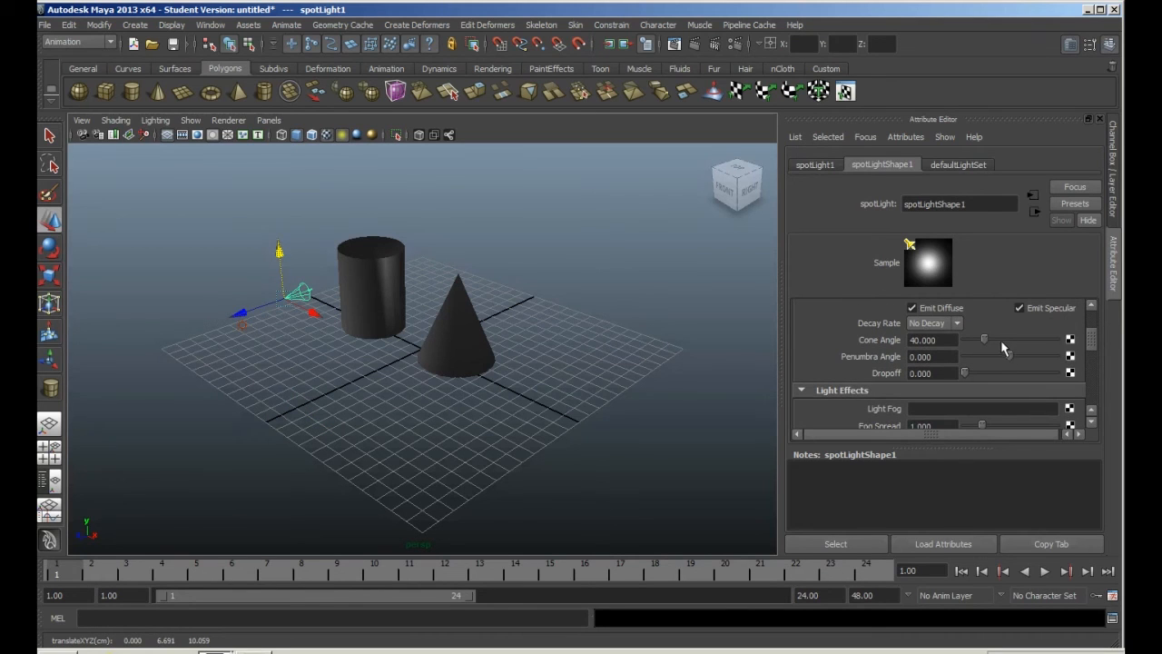
drag(994, 345, 1014, 353)
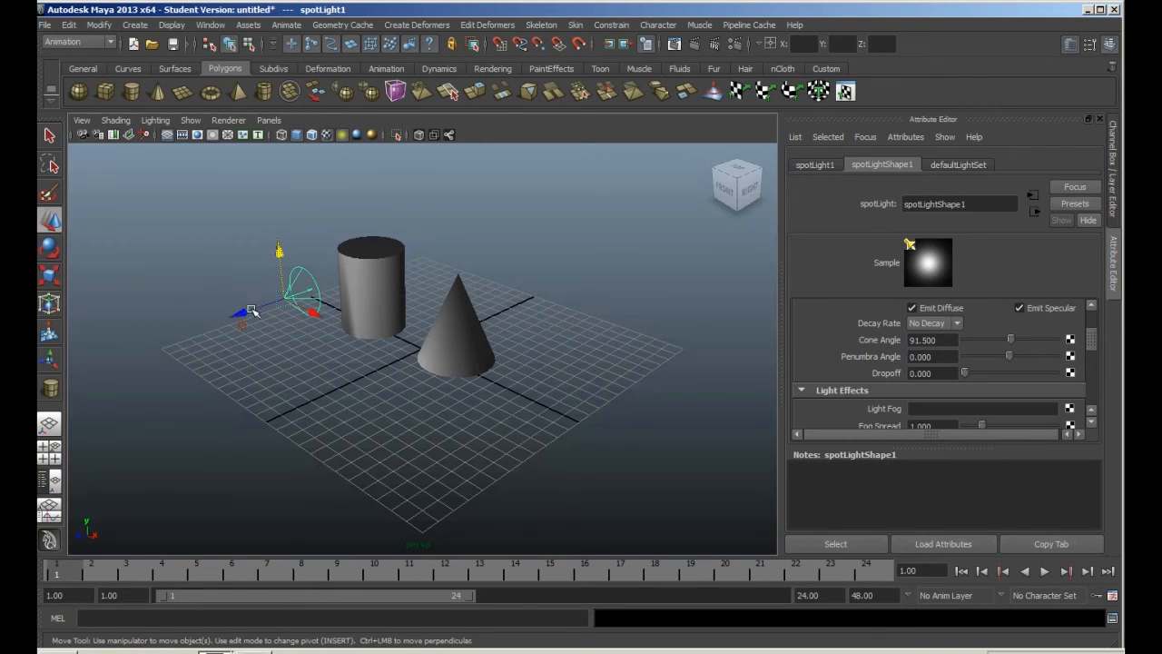
Step: Move the spot light farther from the objects along Z, and create a point light moved to about 3.71, 2.09, -5.27
drag(251, 312, 173, 334)
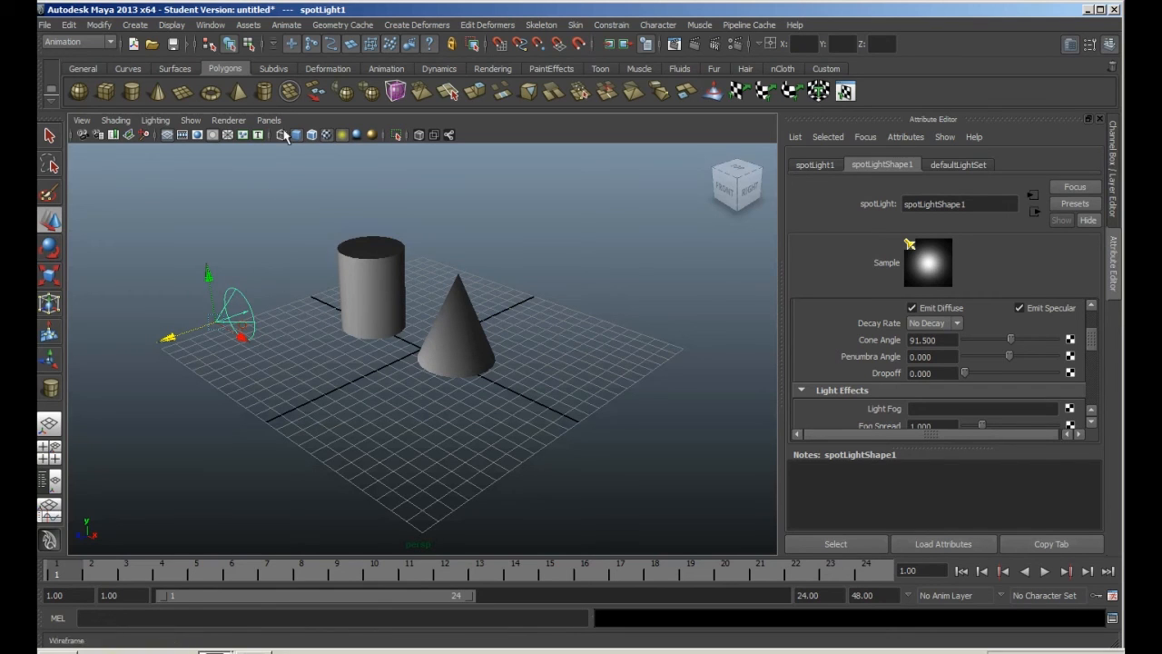
click(134, 26)
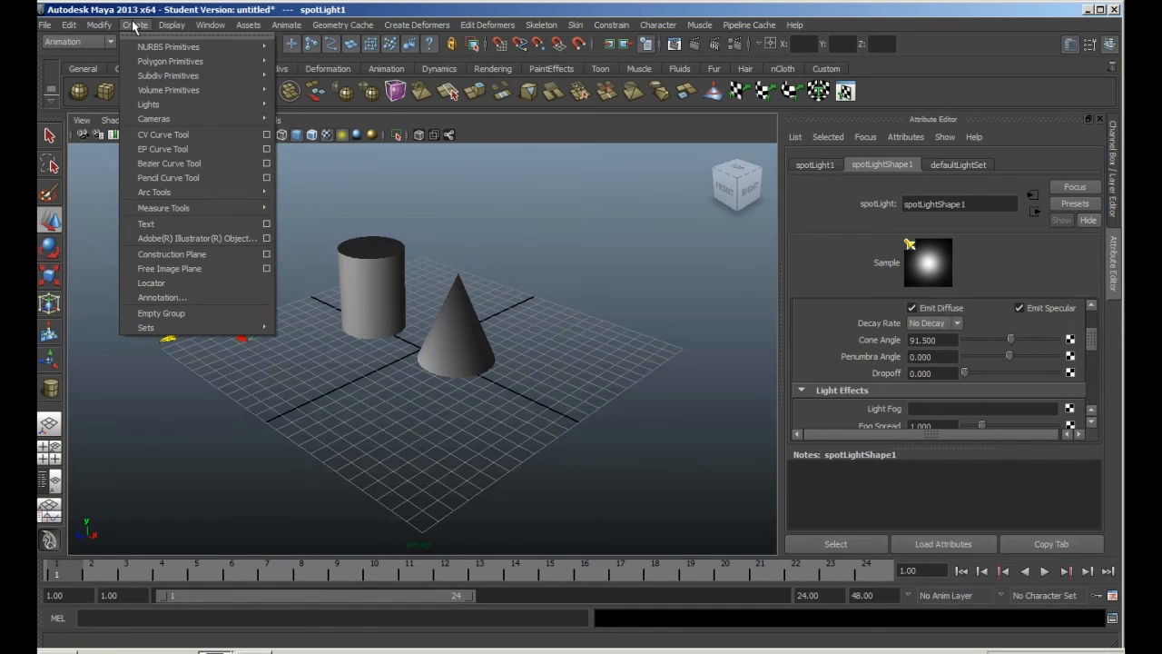
mouse_move(182, 104)
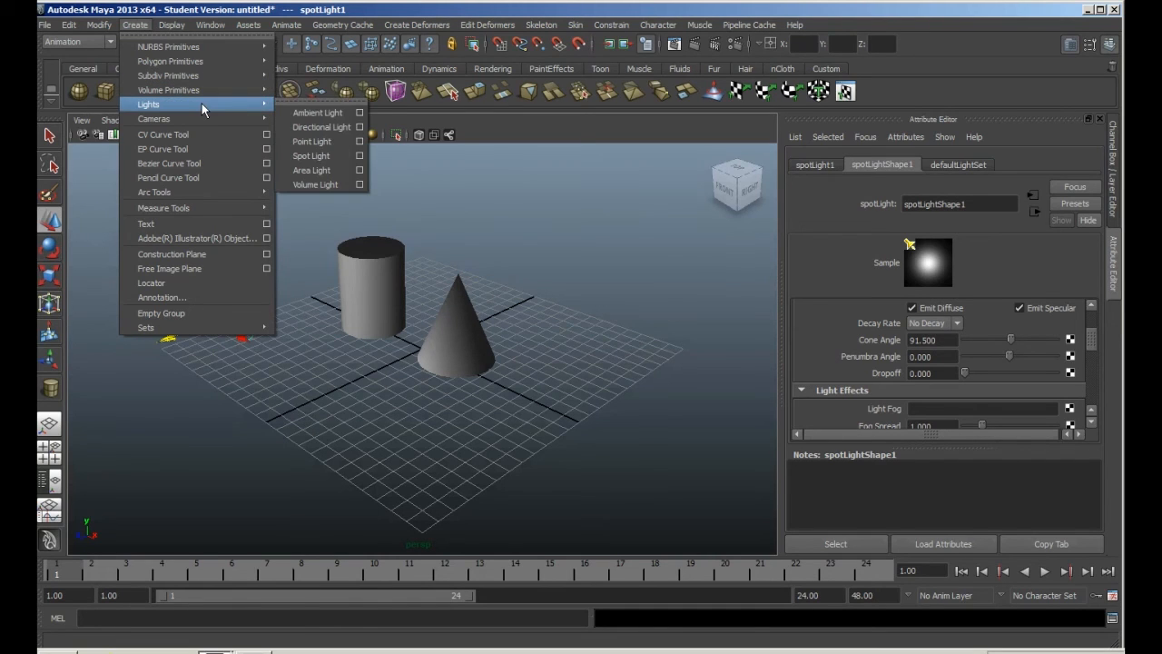
click(336, 146)
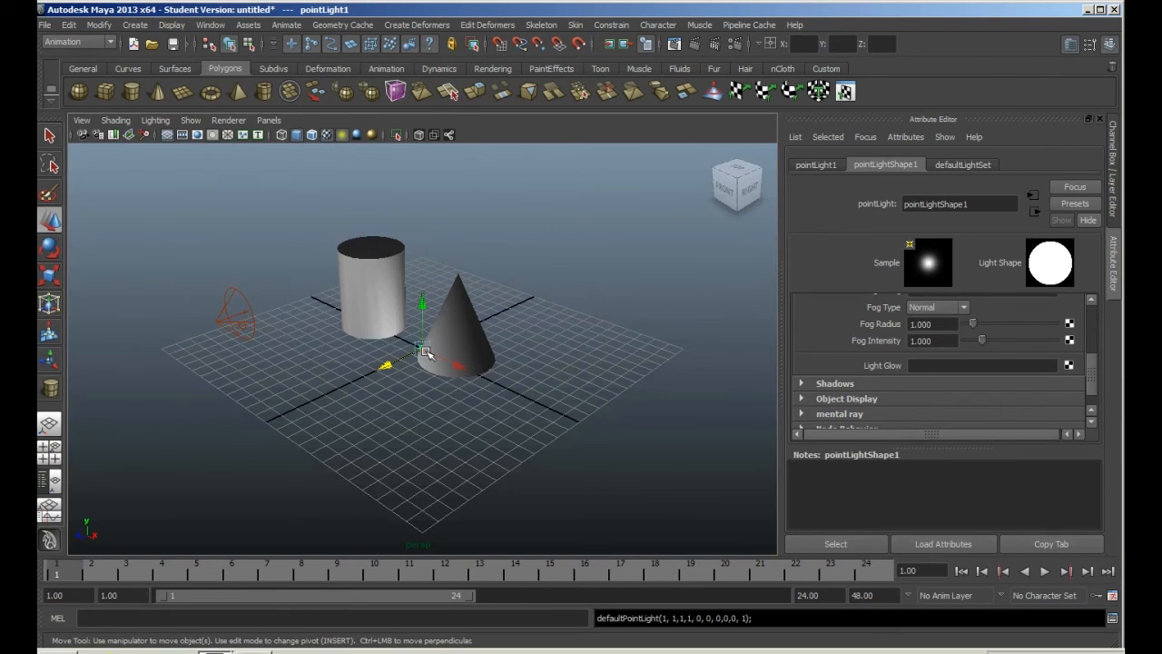
drag(424, 352, 525, 311)
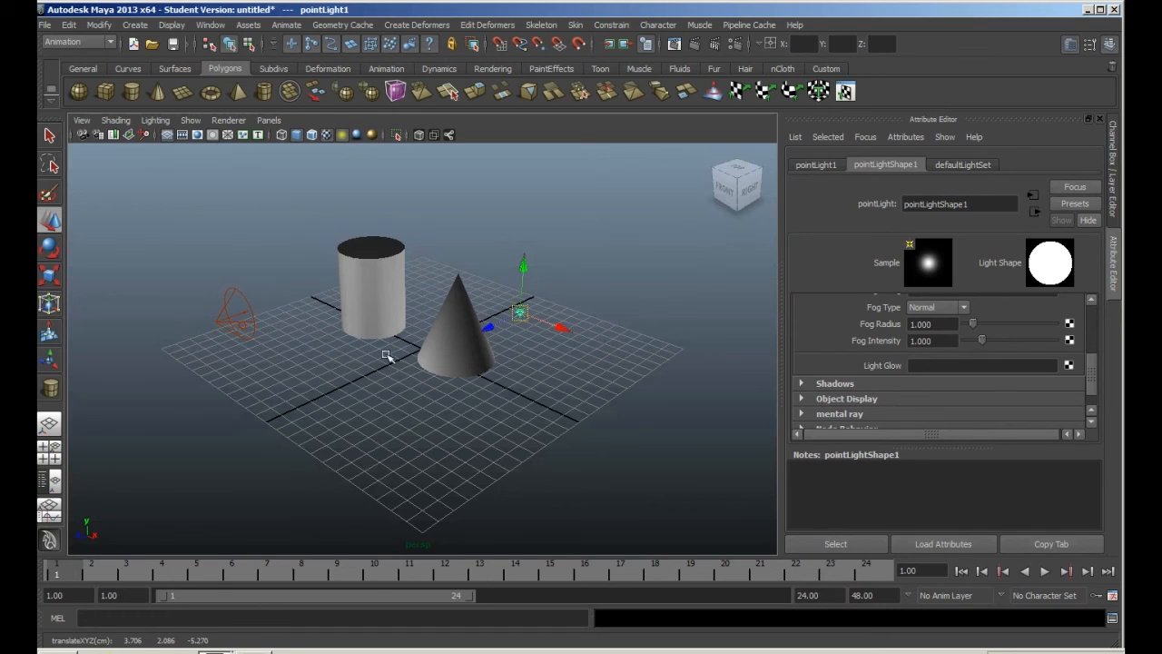
Step: Render the cylinder and cone with the ambient, spot and point lights combined, and close the render
click(696, 46)
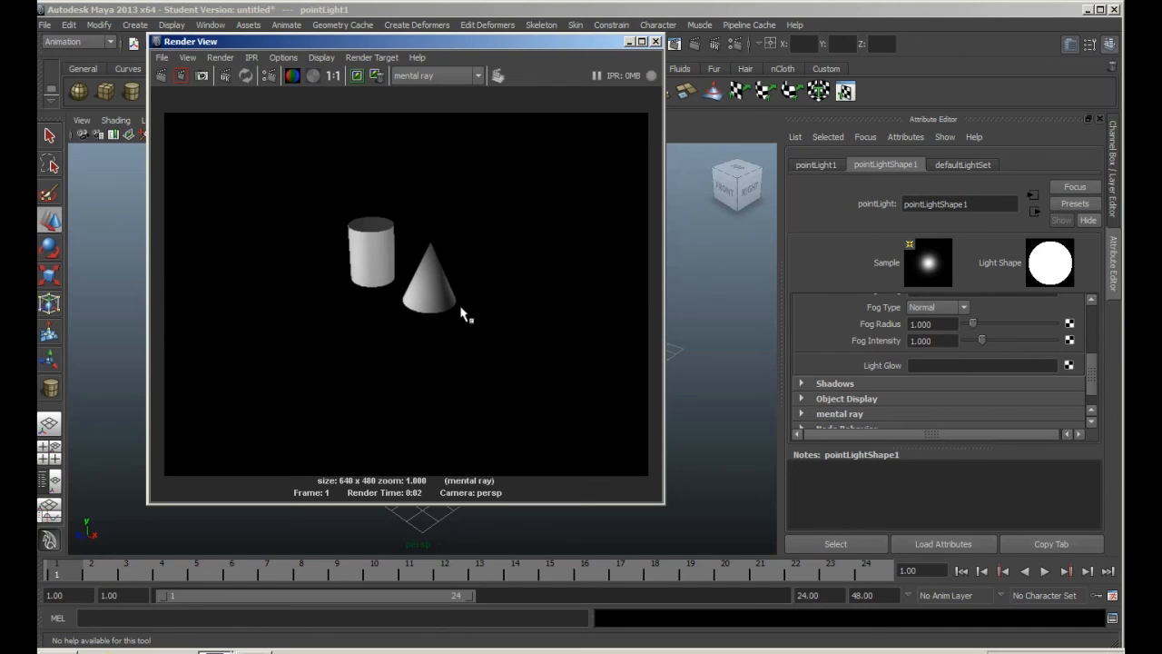
click(655, 41)
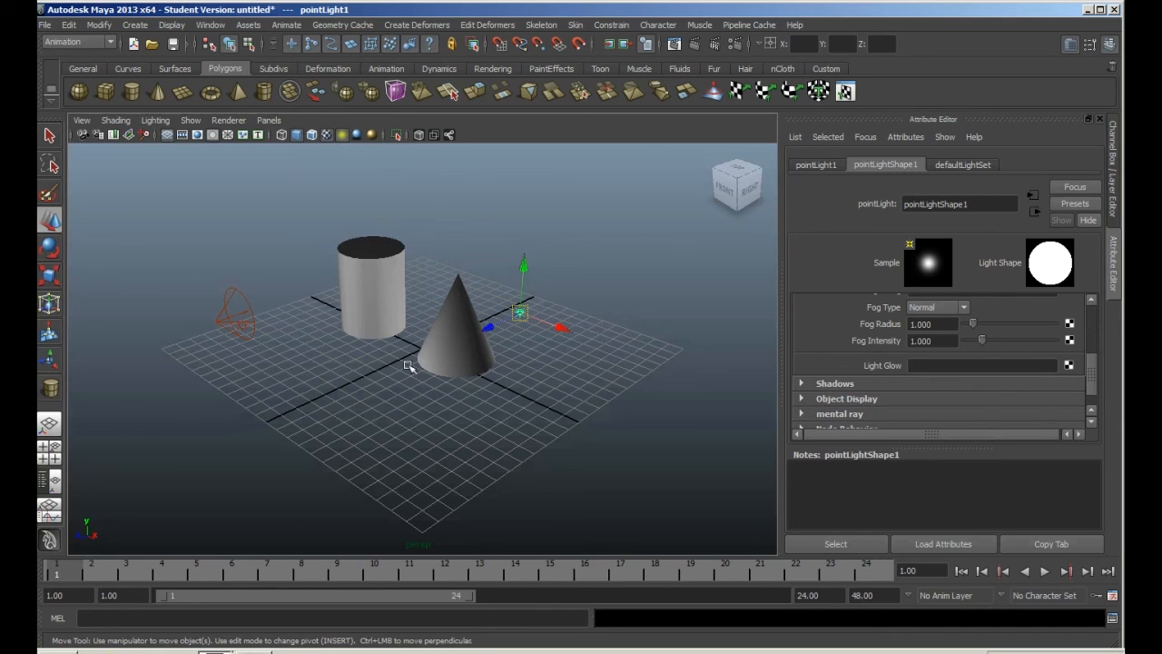
Step: Delete the point light and the spot light, and select the remaining ambient light
click(319, 364)
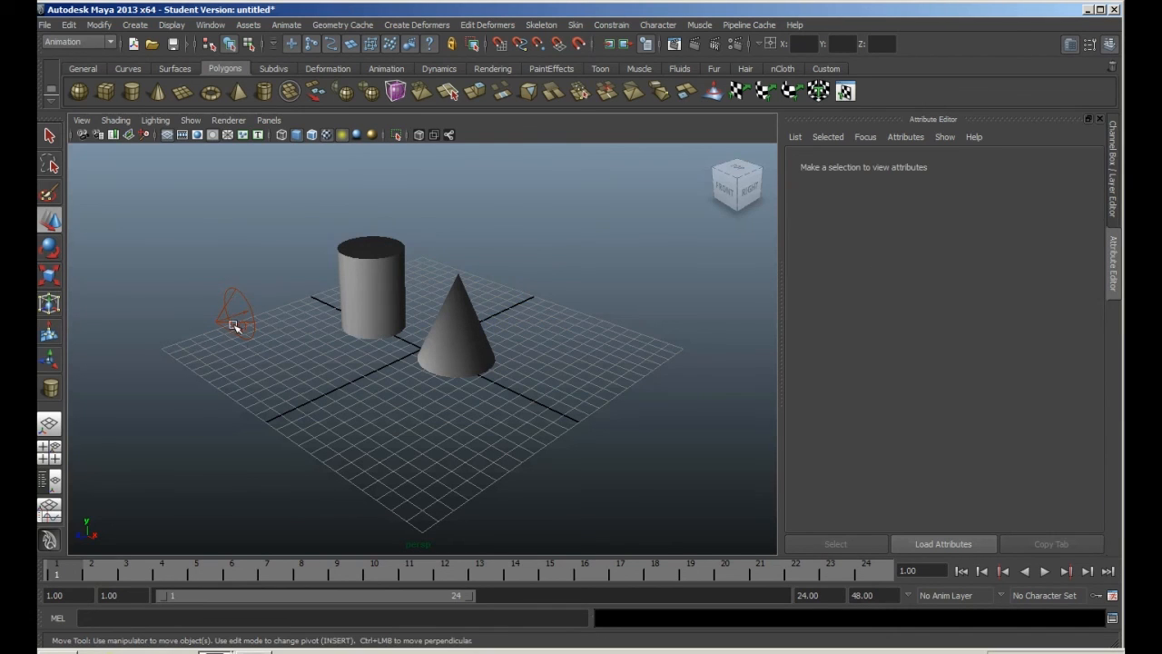
click(236, 327)
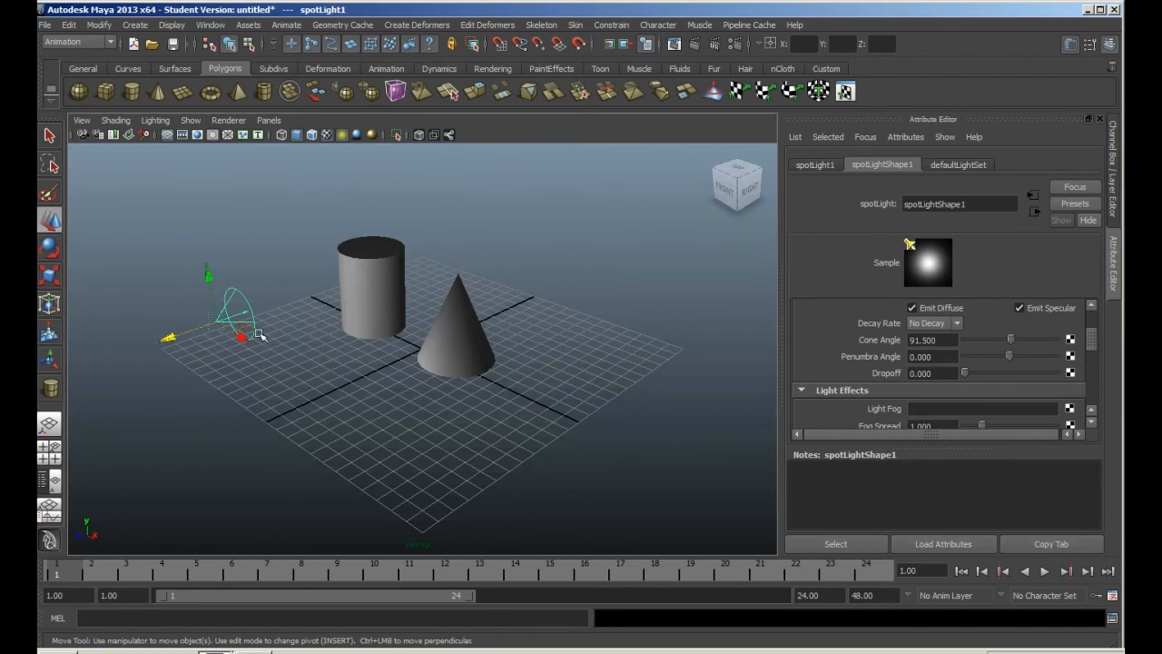
click(268, 353)
click(242, 330)
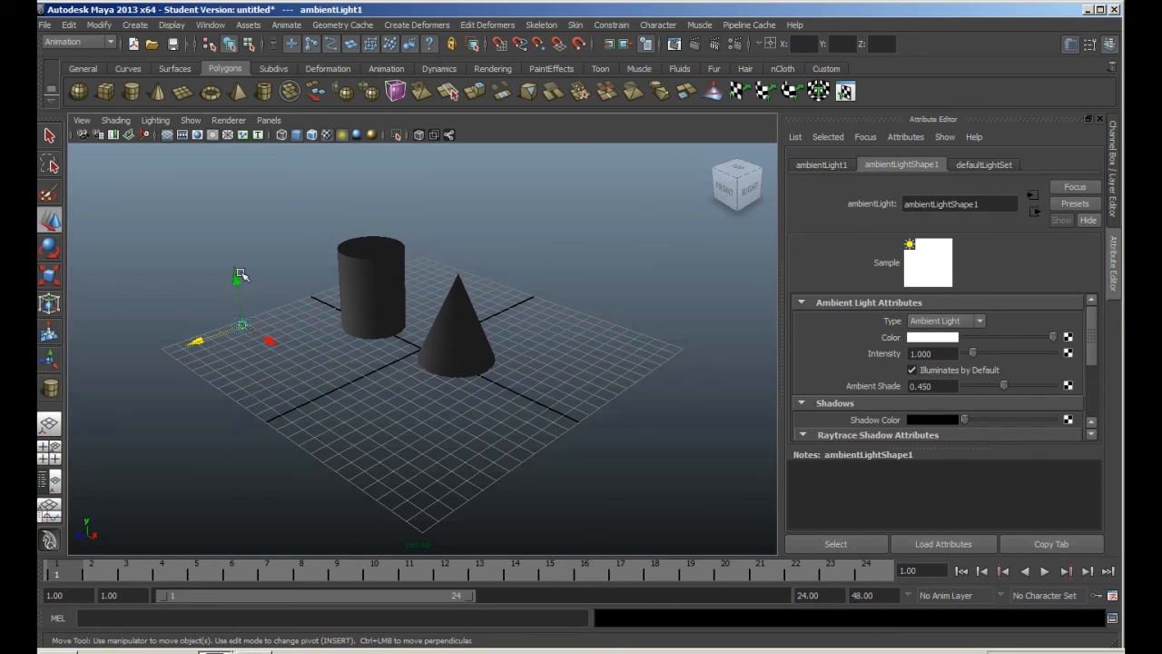
Step: Unlink pCylinder1 from ambientLight1 with light-centric light linking, and render the scene
click(211, 25)
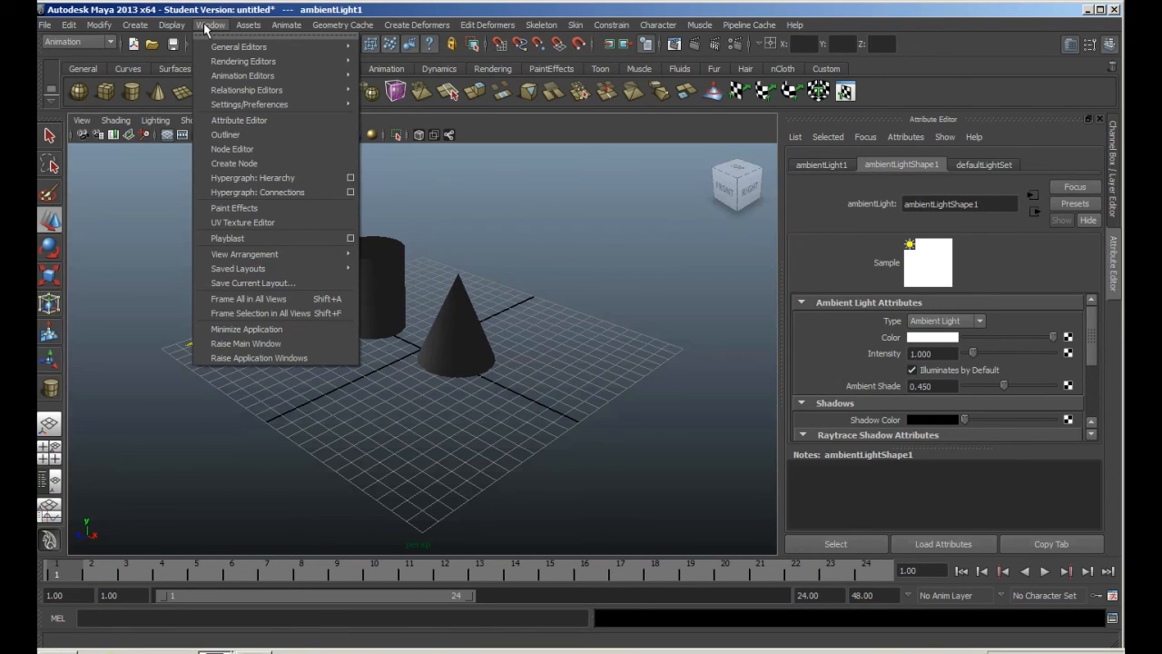
mouse_move(247, 92)
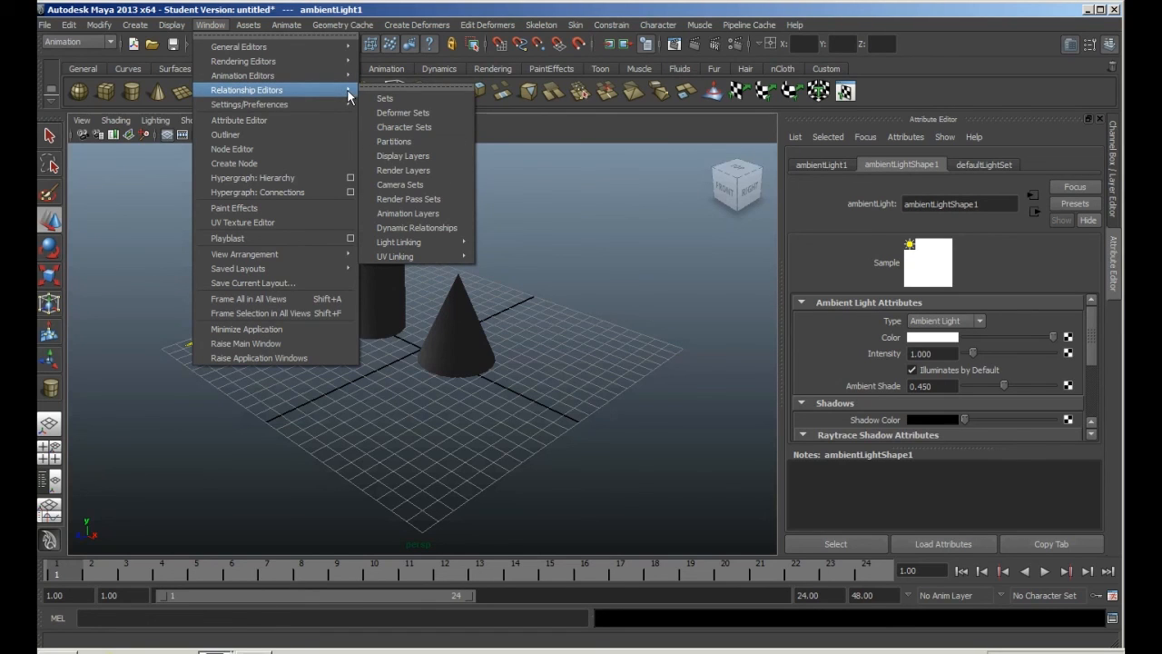
mouse_move(438, 241)
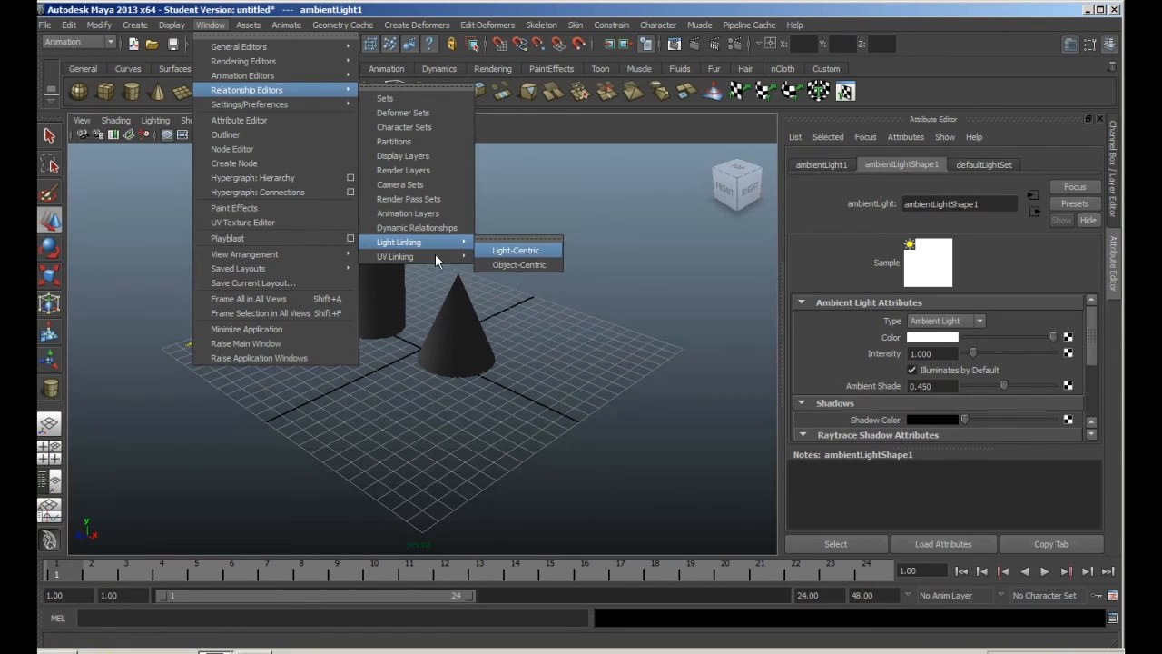
click(503, 255)
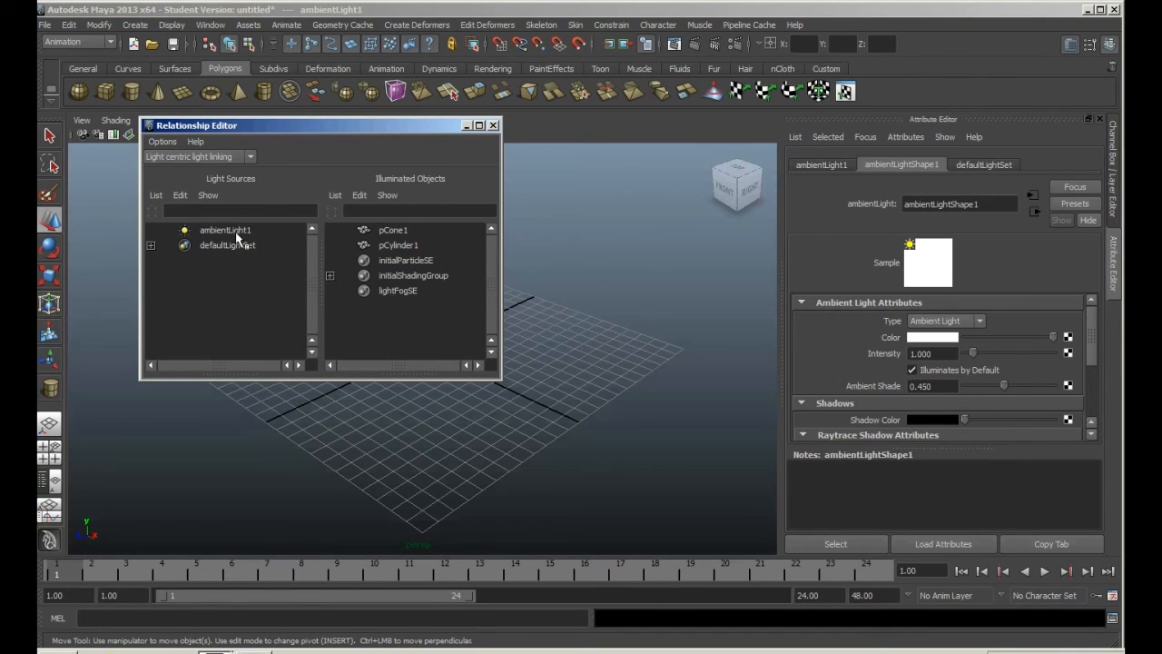
click(227, 231)
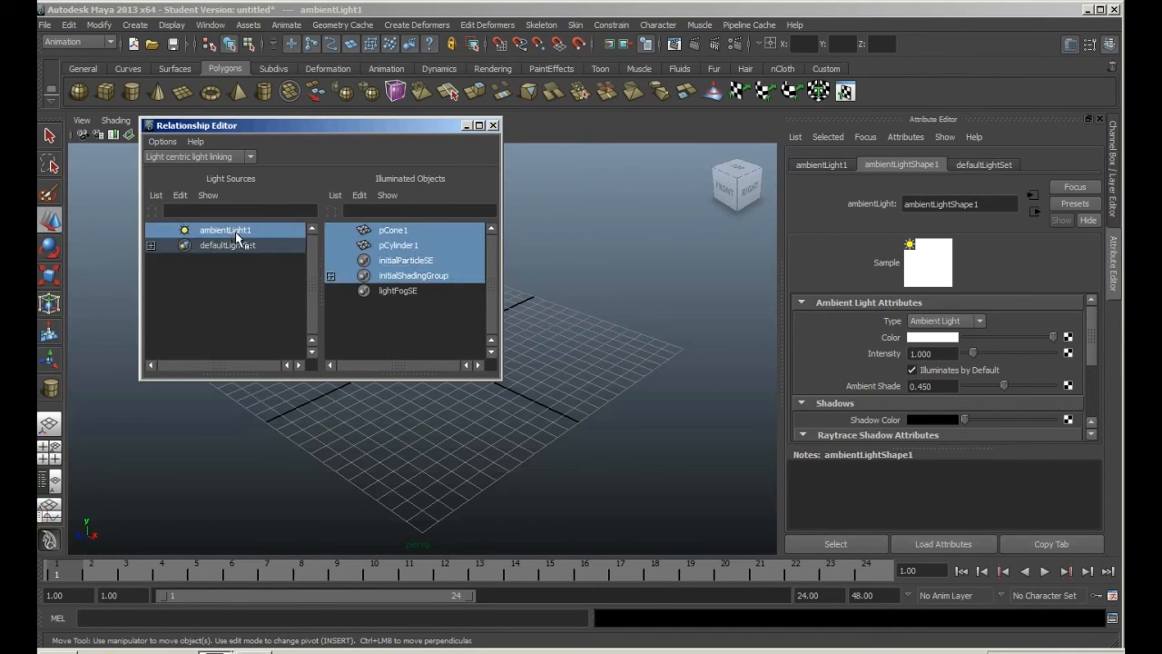
click(405, 245)
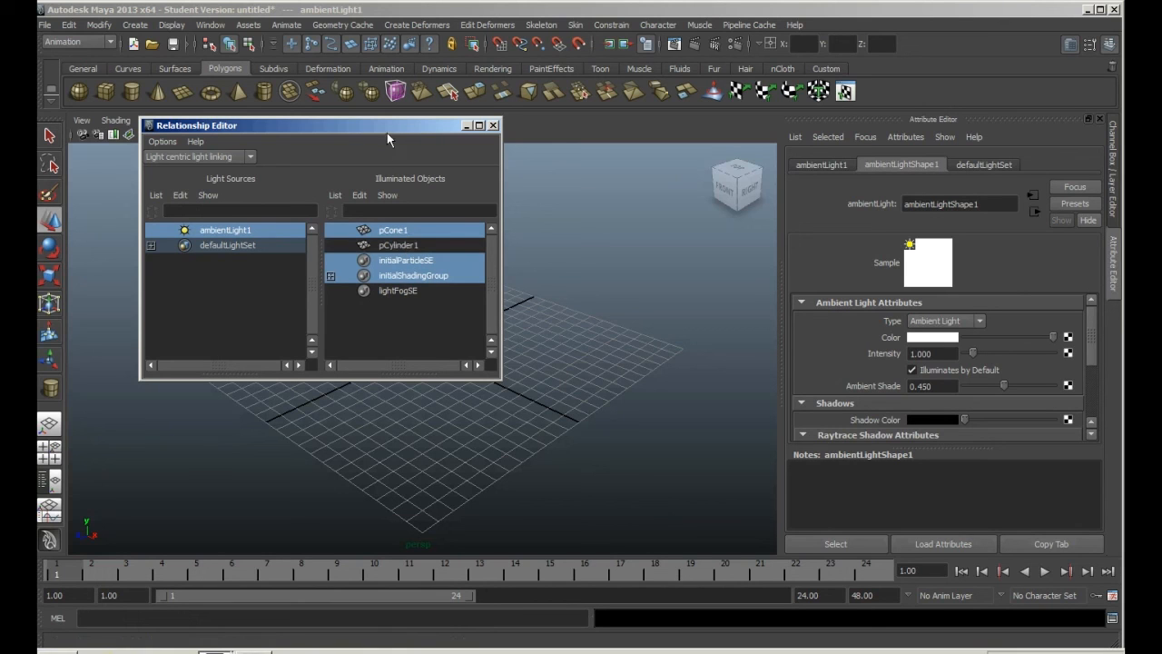
drag(389, 130, 974, 221)
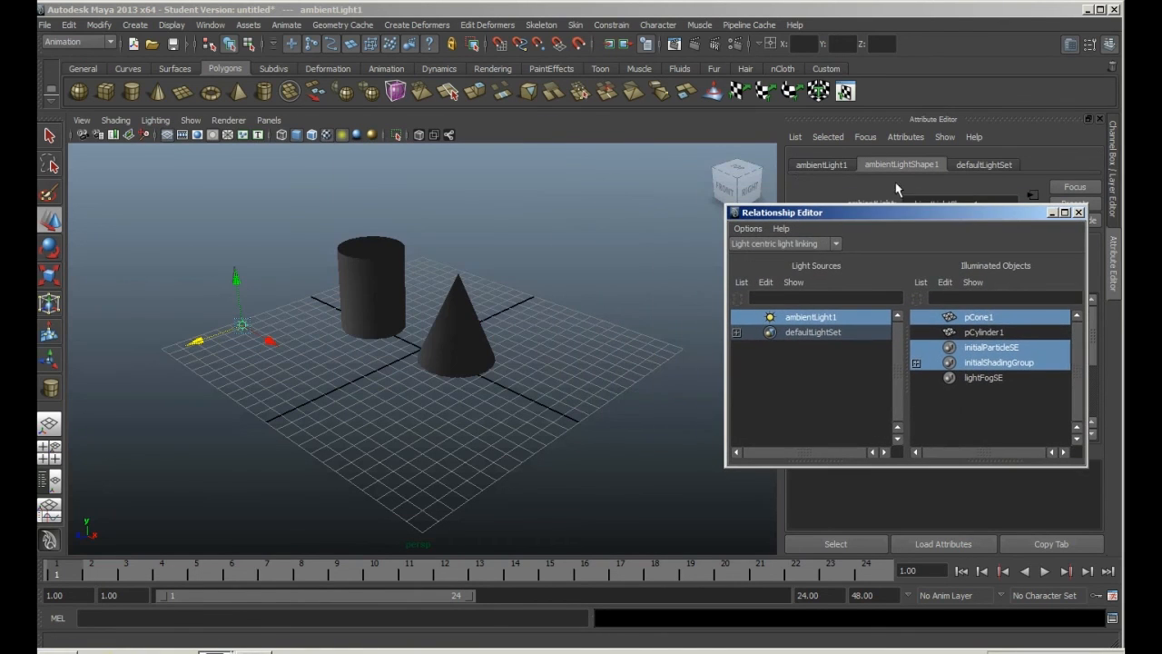
click(695, 47)
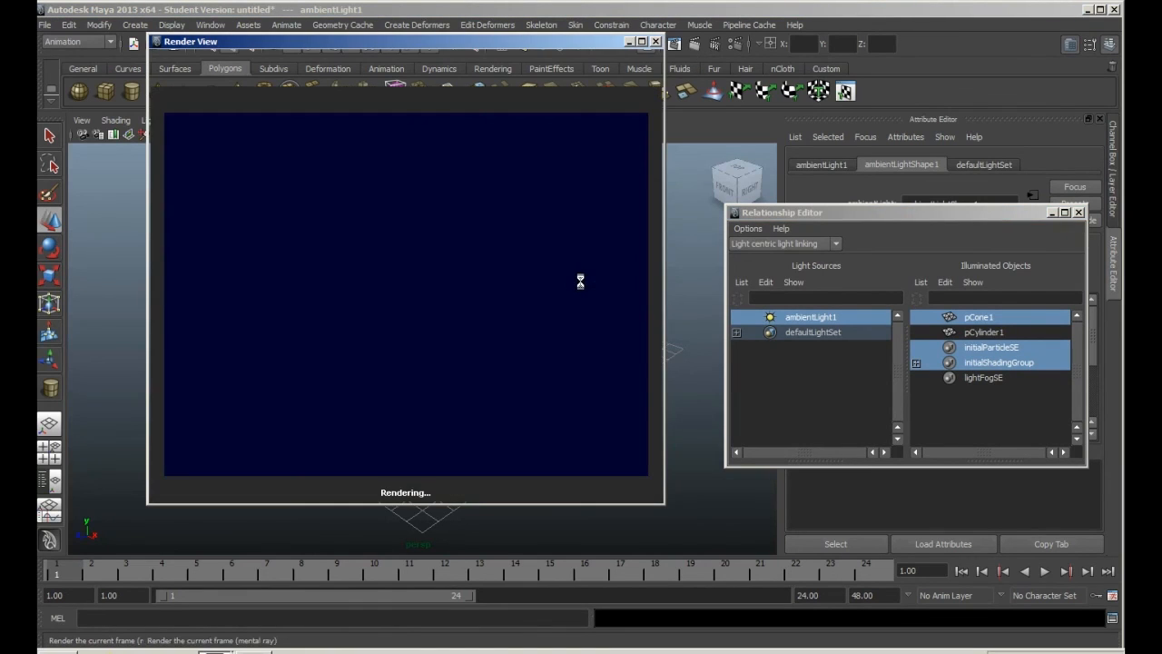
Step: Link pCylinder1 to ambientLight1 again, render the scene once more, and close the render and the Relationship Editor
click(985, 333)
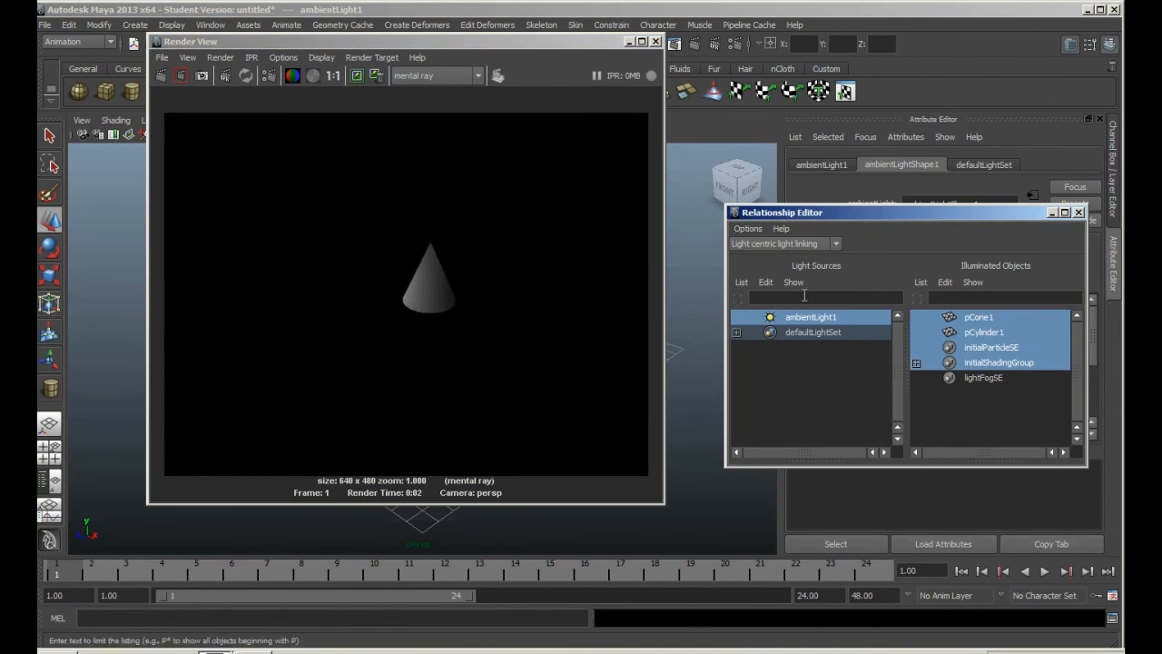
click(167, 77)
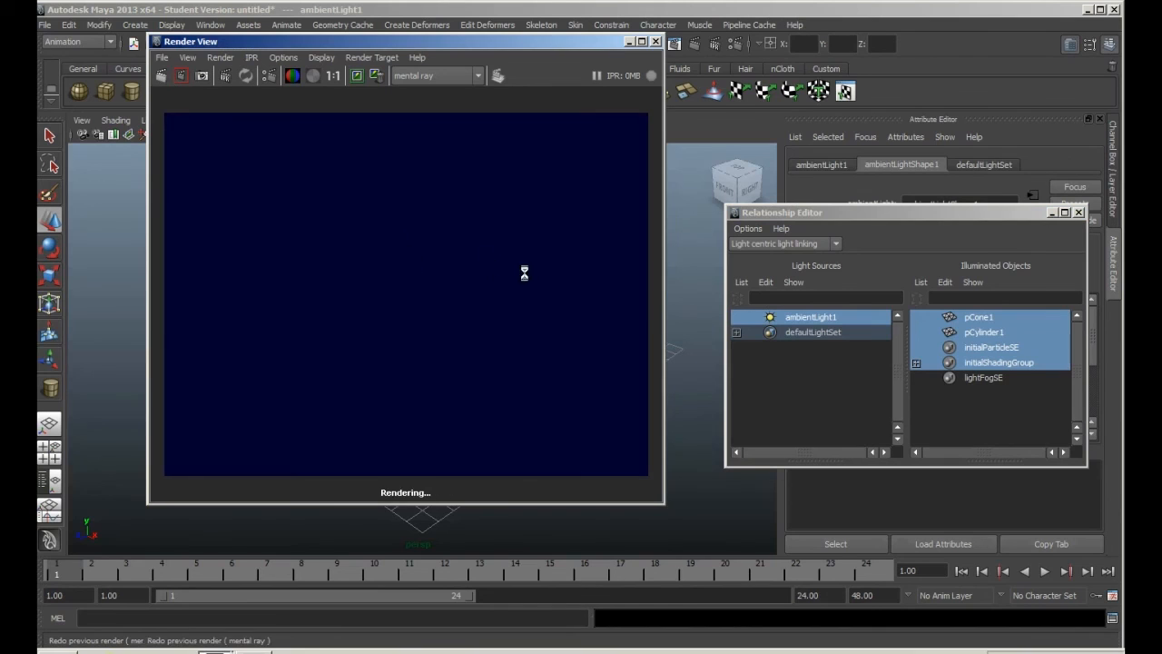
click(657, 43)
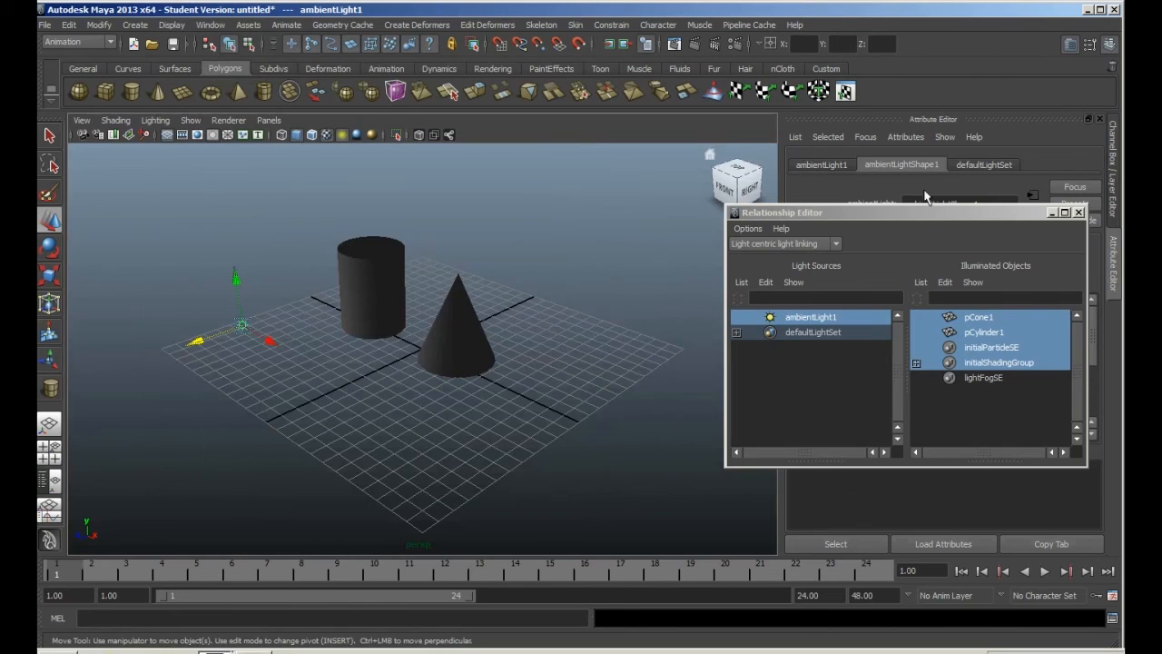
drag(923, 211, 676, 205)
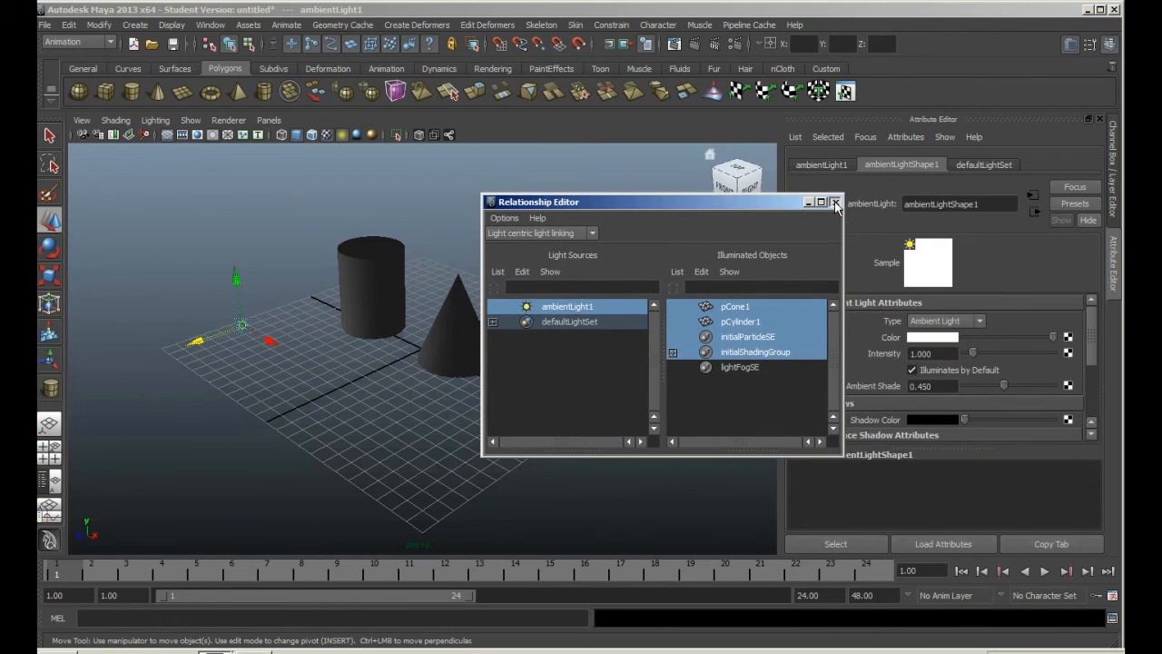
click(835, 204)
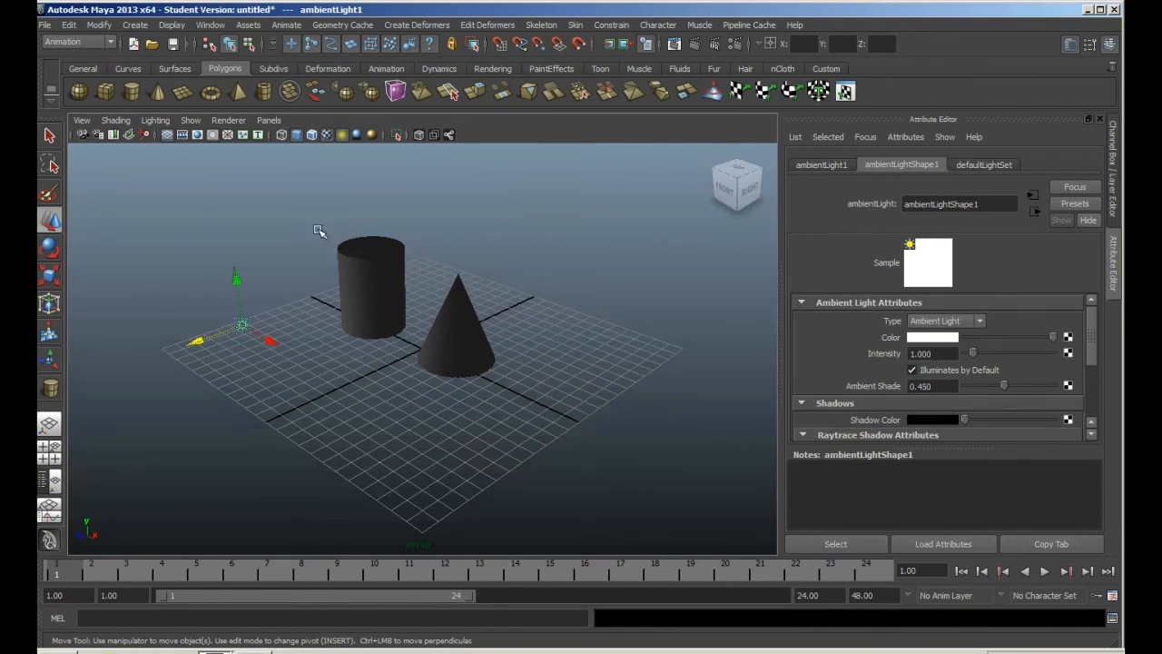